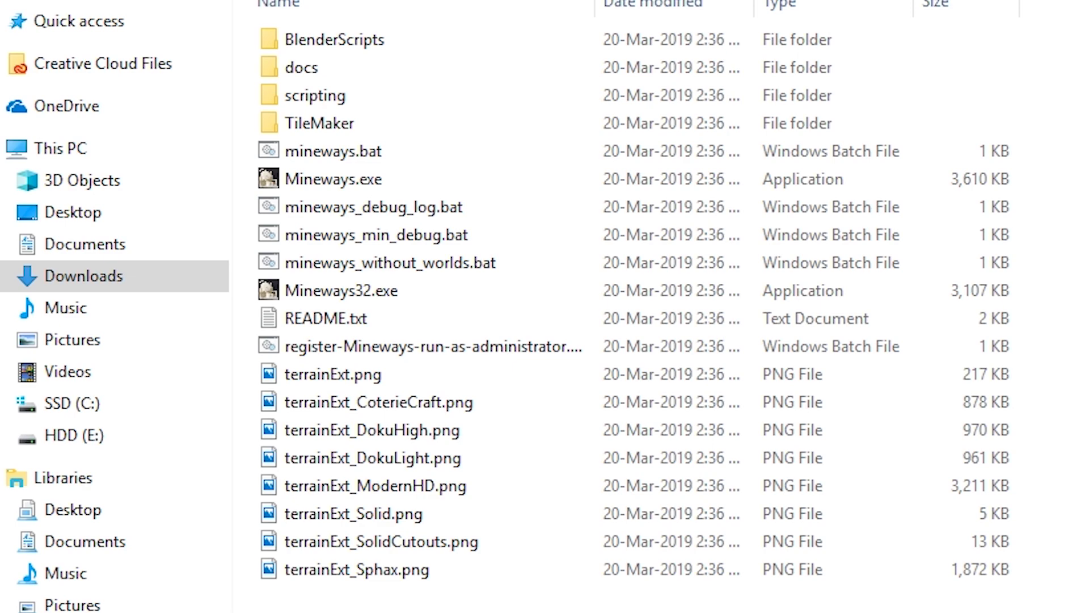
Launch Mineways, load the Mindful Season 2 world and zoom its terrain map
double_click(368, 184)
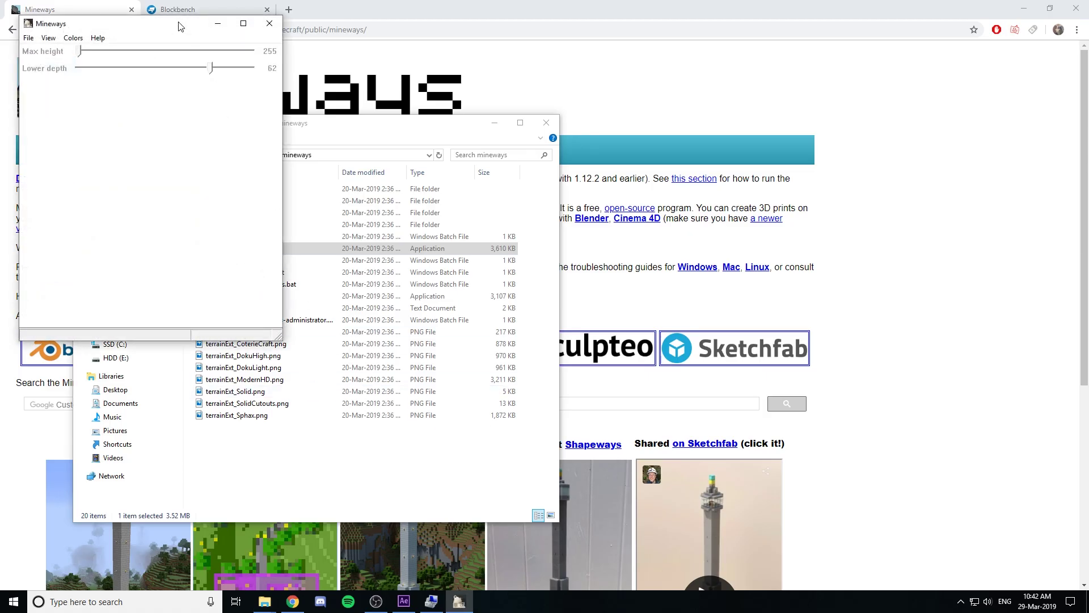
drag(178, 26, 740, 155)
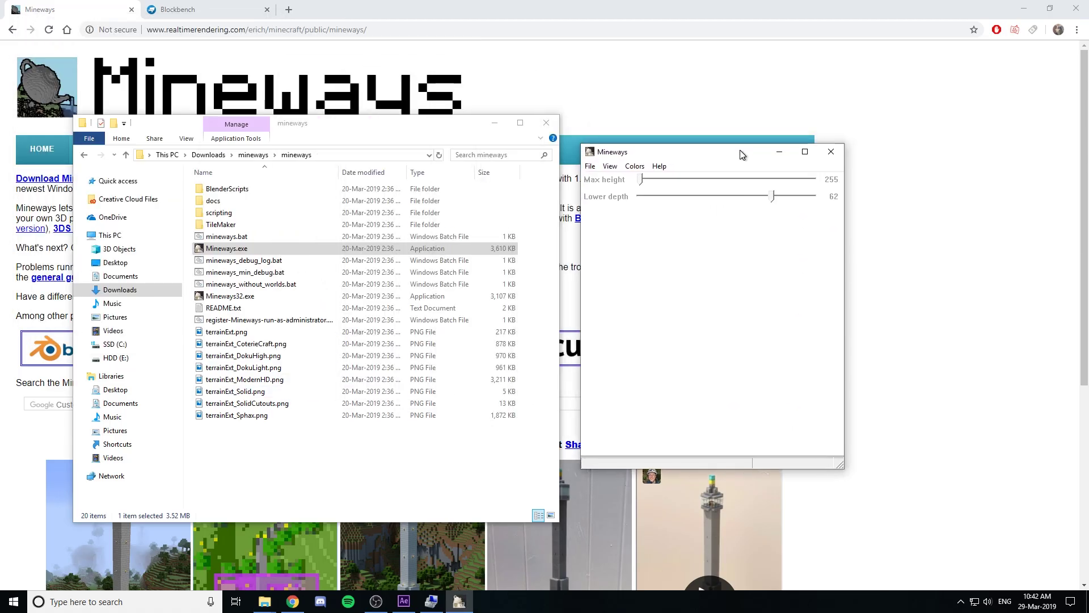
click(592, 167)
mouse_move(681, 179)
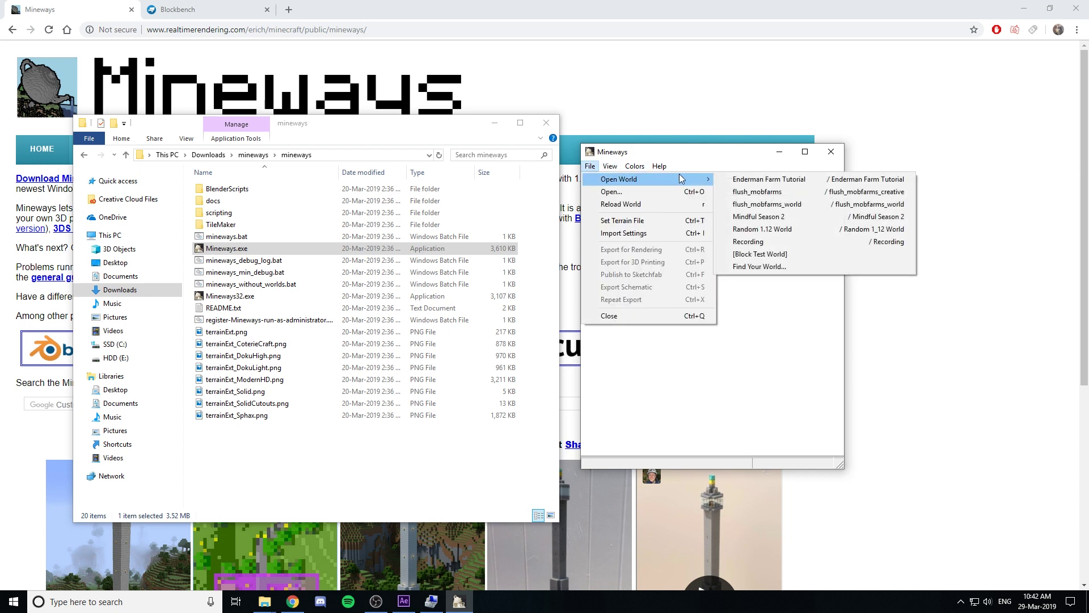
click(760, 216)
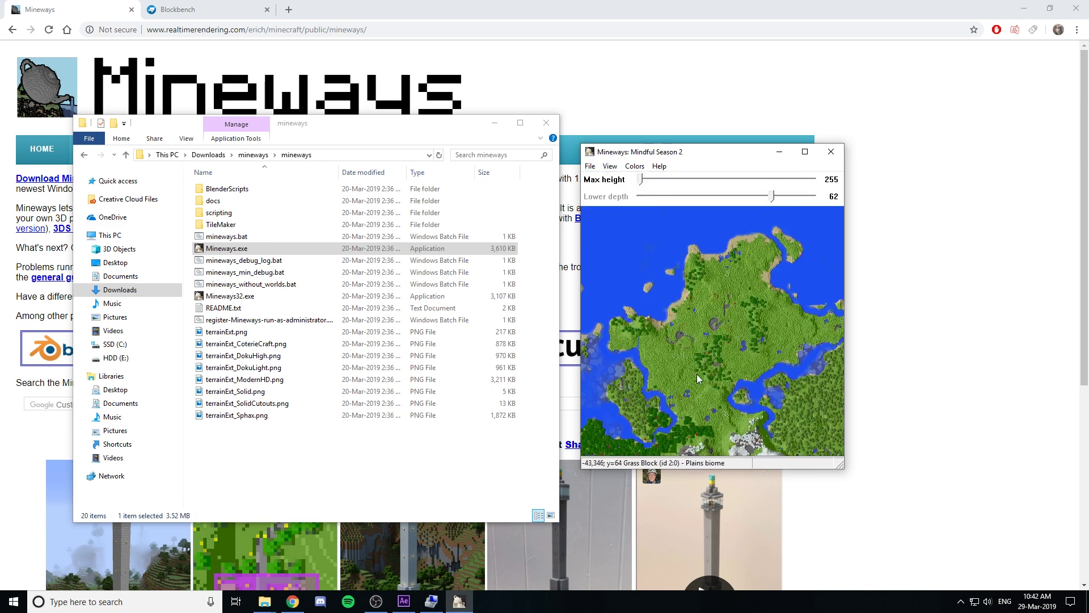
scroll(690, 346, up, 5)
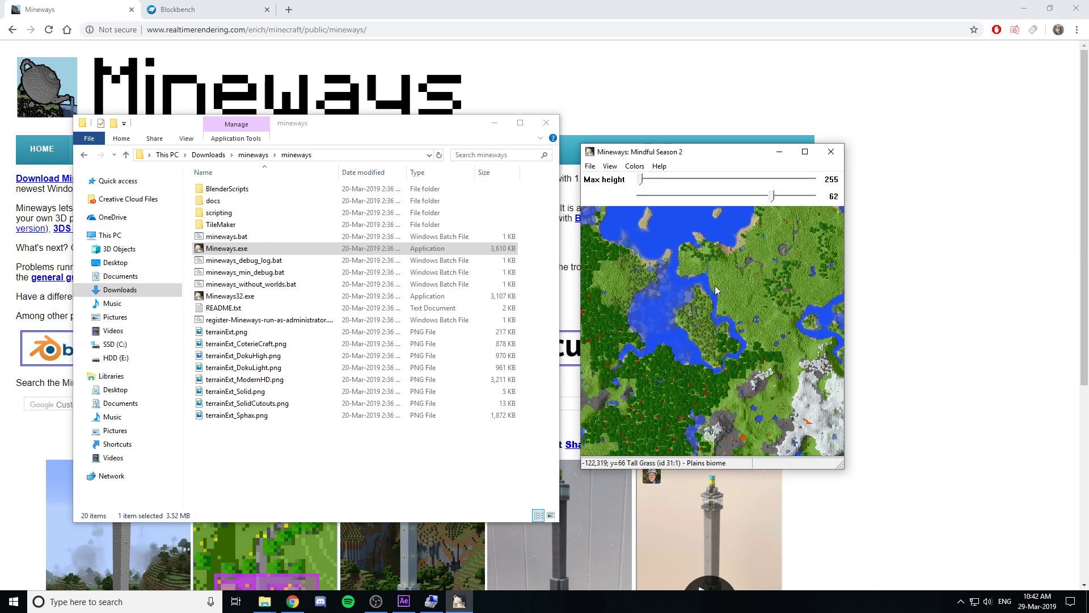
scroll(778, 319, down, 5)
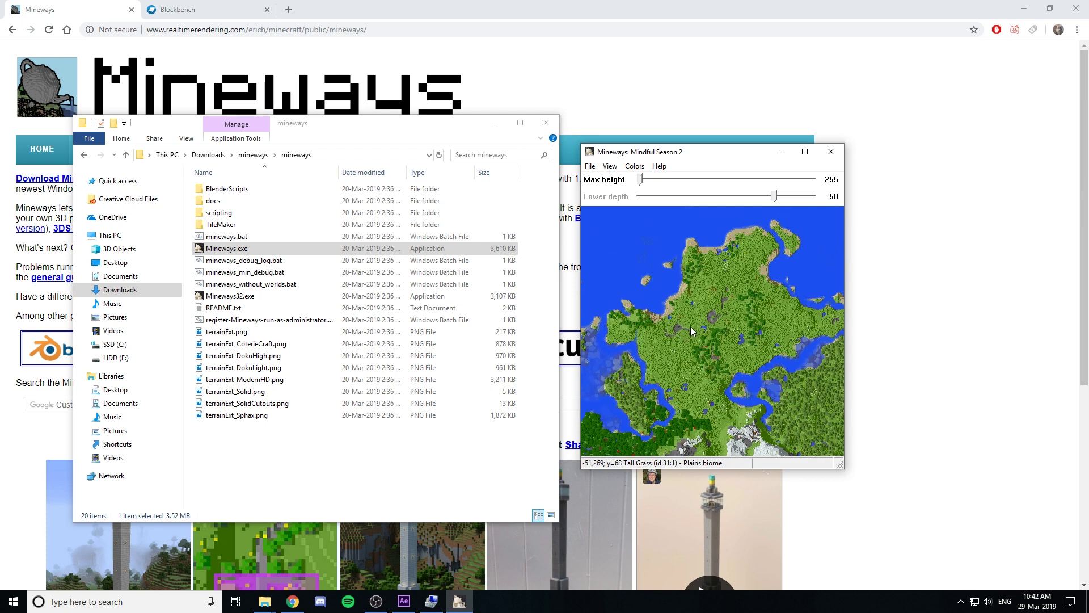
scroll(690, 326, up, 3)
Select a square area near the map centre, with max height 101 and lower depth 0
right_drag(689, 276, 748, 332)
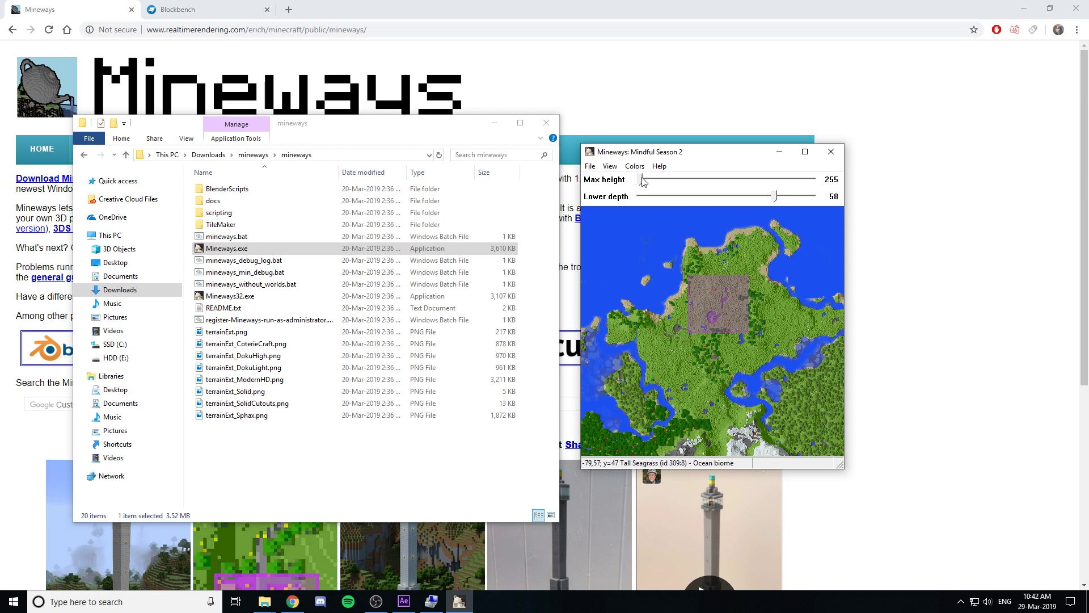
drag(643, 181, 817, 194)
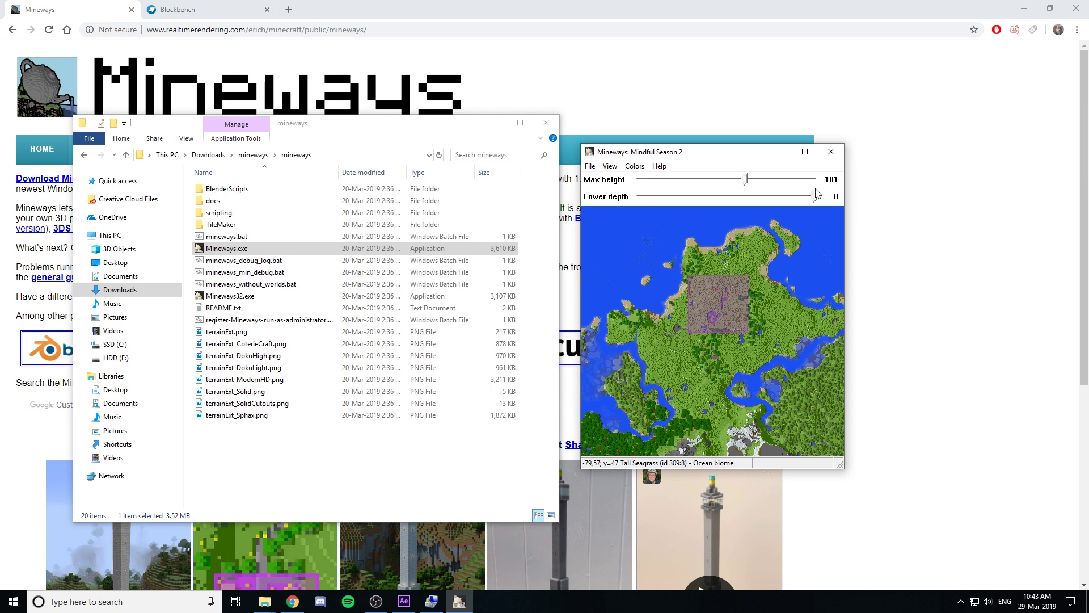
Start Export for Rendering and create a Desktop folder element3d models\world for it
click(592, 166)
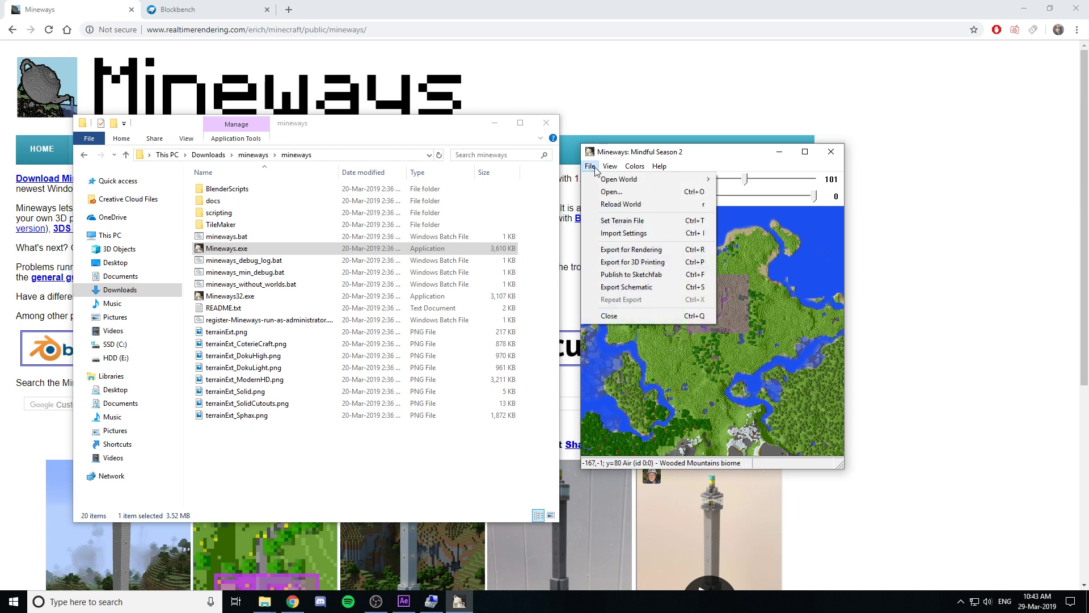
click(608, 252)
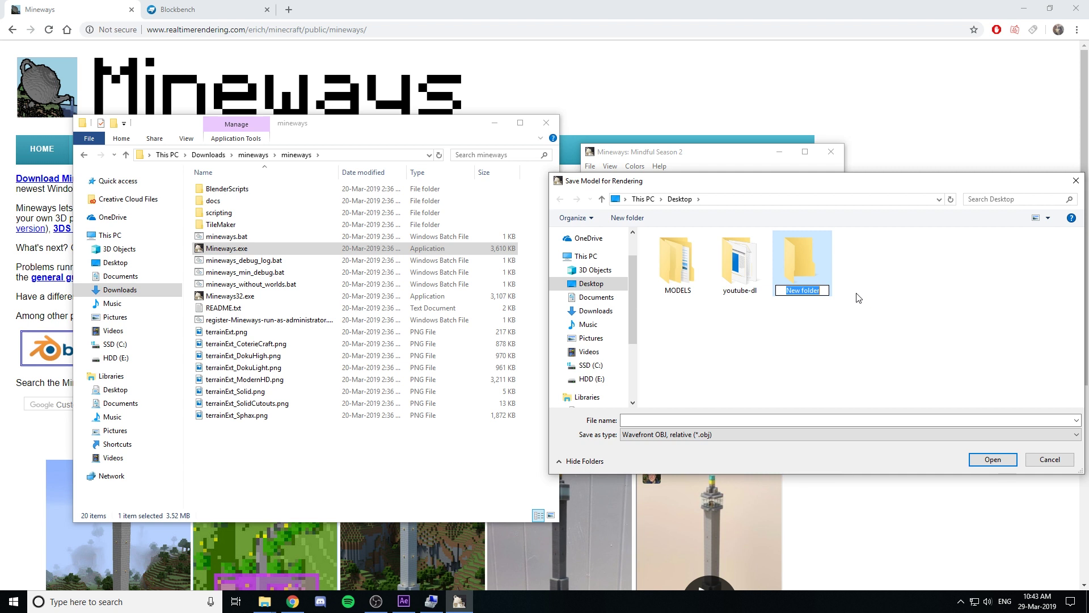
text(element3d models)
key(Return)
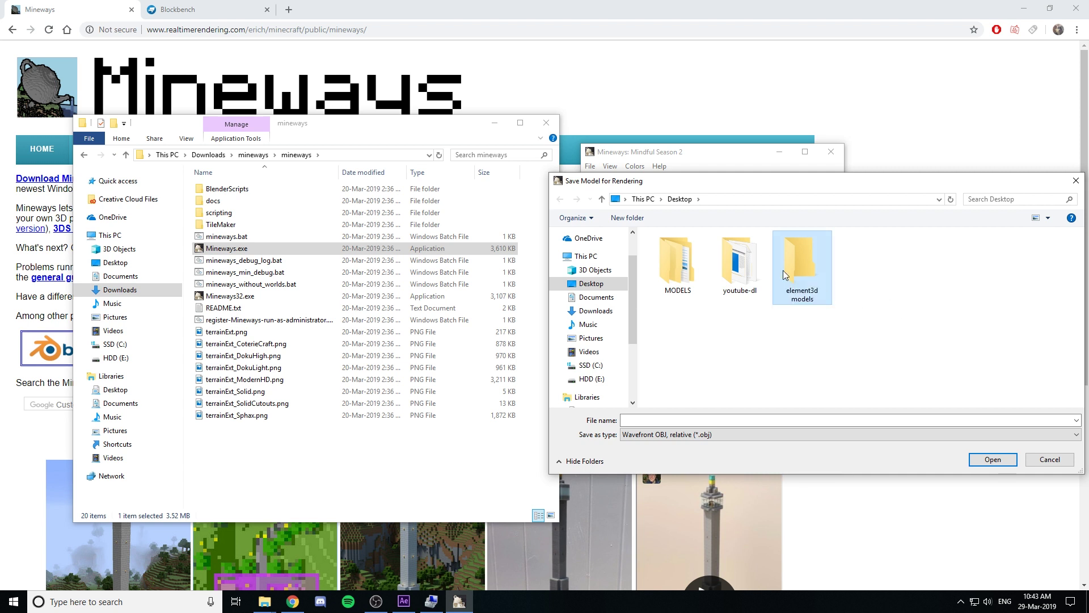
double_click(783, 275)
click(628, 217)
key(BackSpace)
text(world)
key(Return)
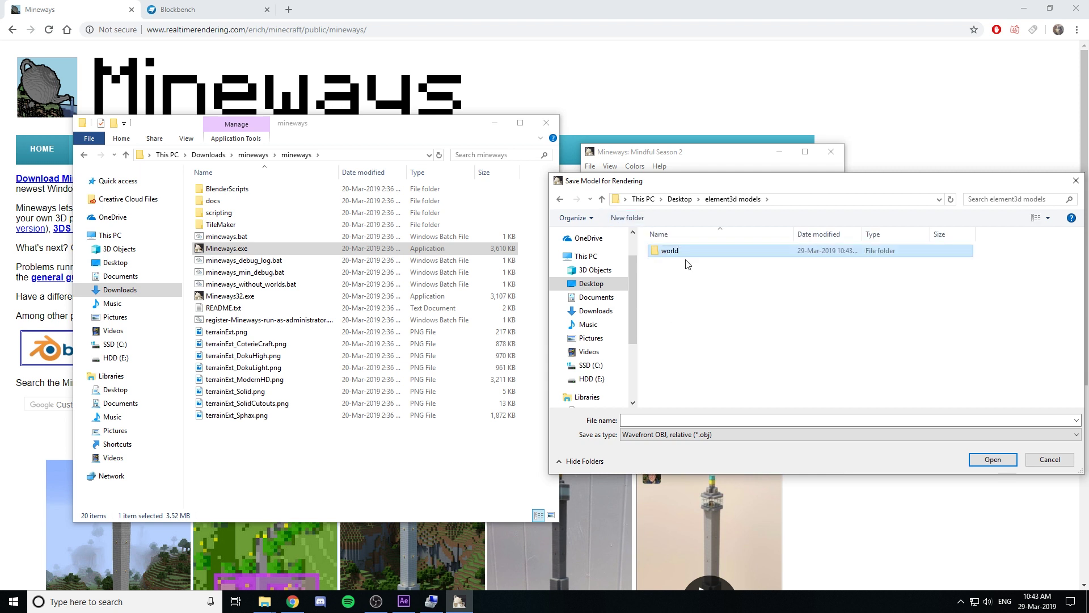
double_click(686, 257)
Save the OBJ model as 'w' in the world folder and accept the export options
click(632, 419)
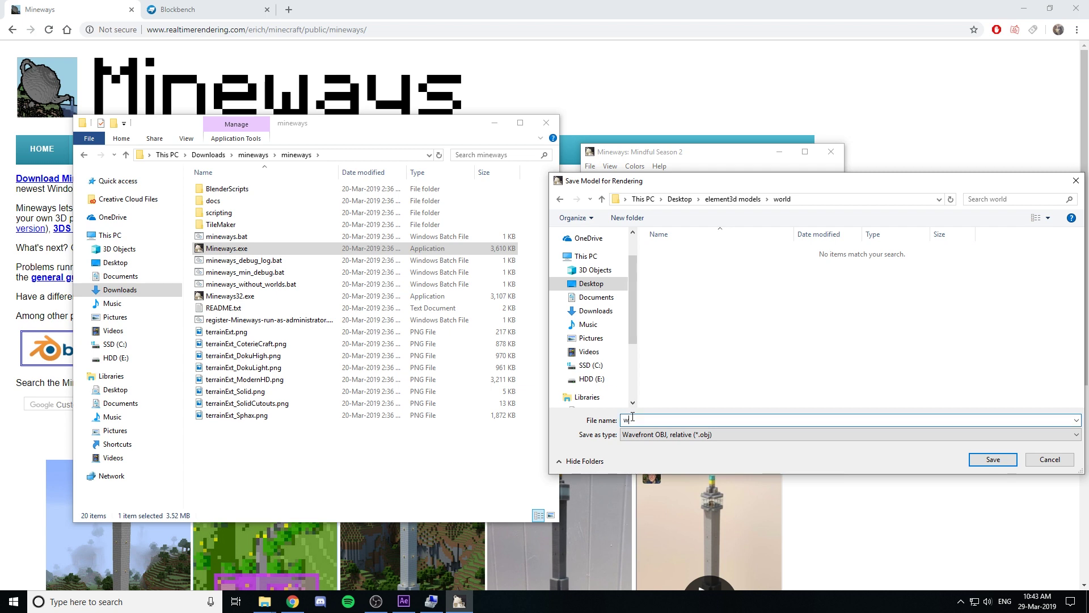
text(w)
key(Return)
drag(592, 189, 352, 199)
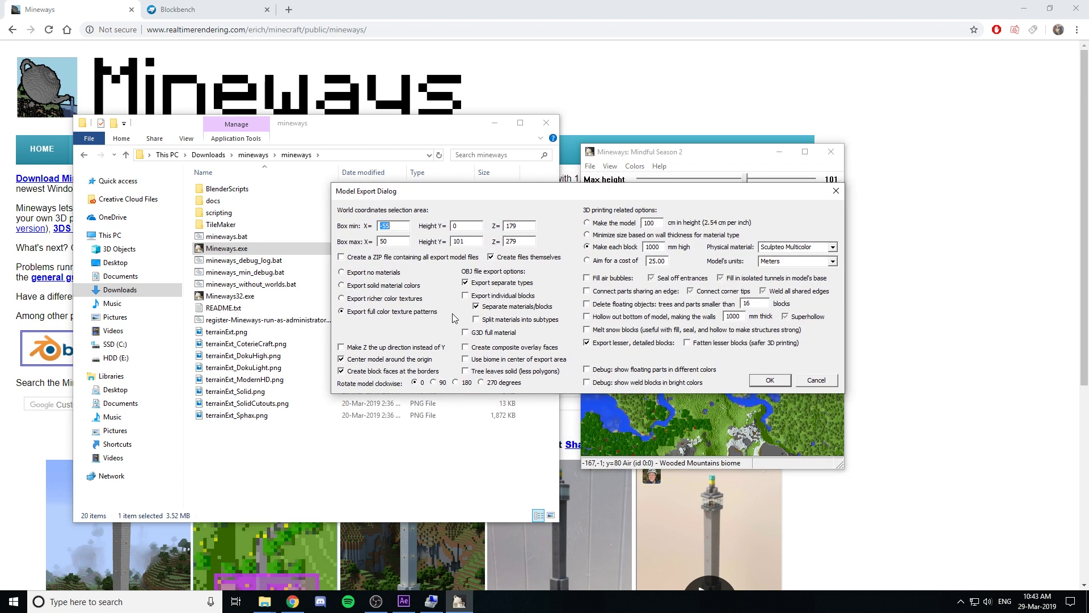
click(769, 381)
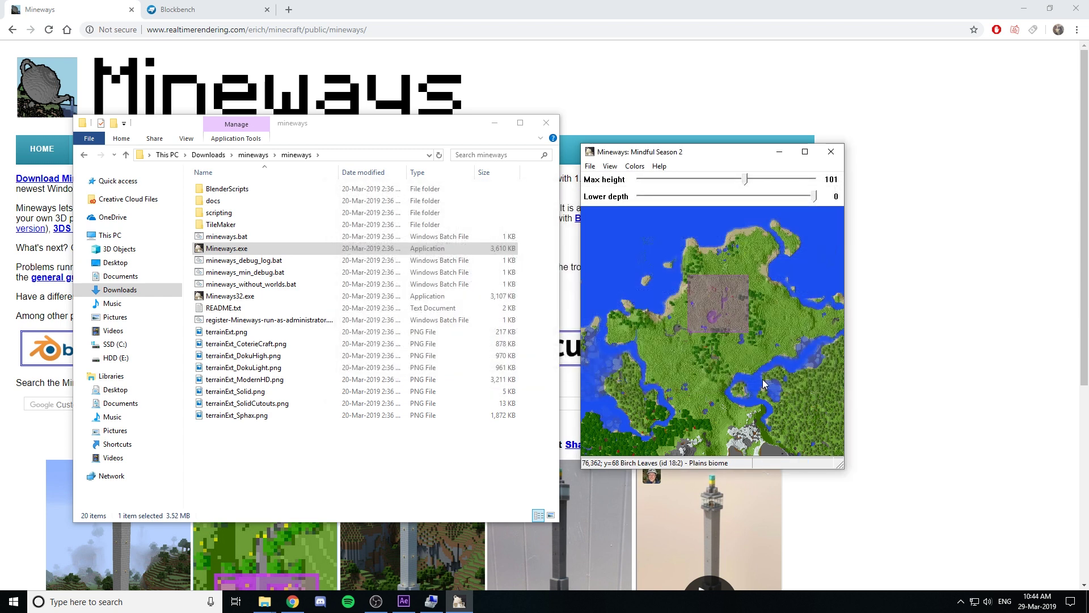
Create a 1920×1080, 30 fps, 10-second composition named 'Minecraft Element 3d World'
click(403, 602)
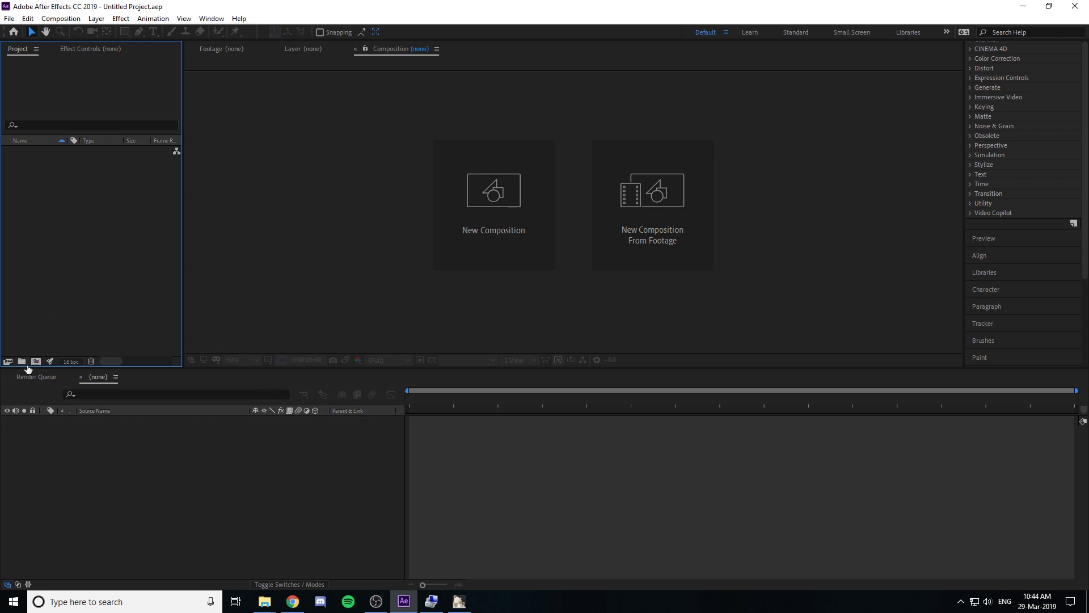
click(36, 361)
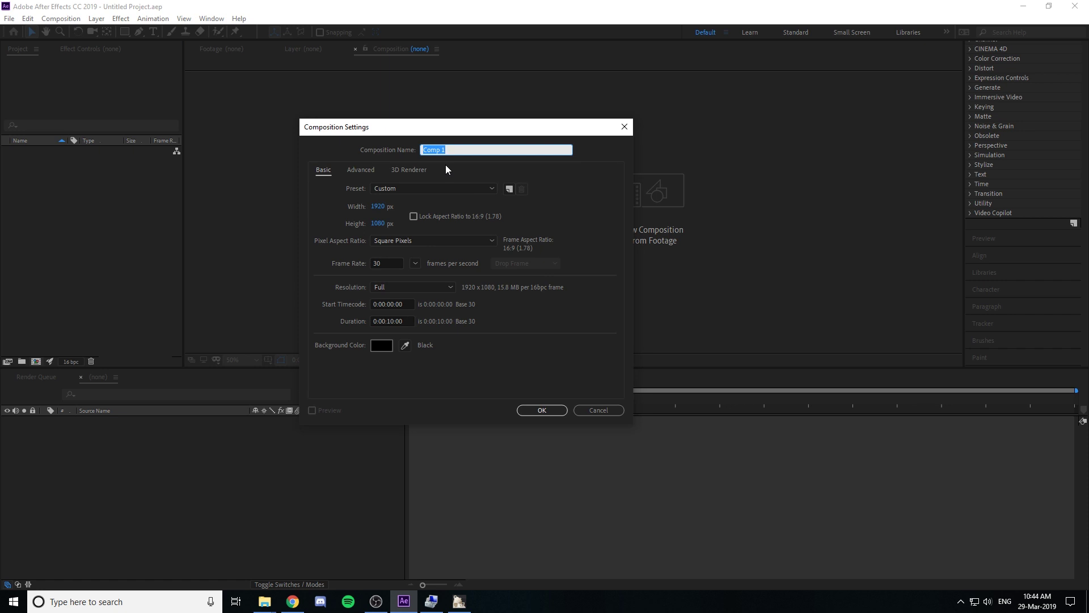
text(Minecraft Element 3d World)
click(549, 411)
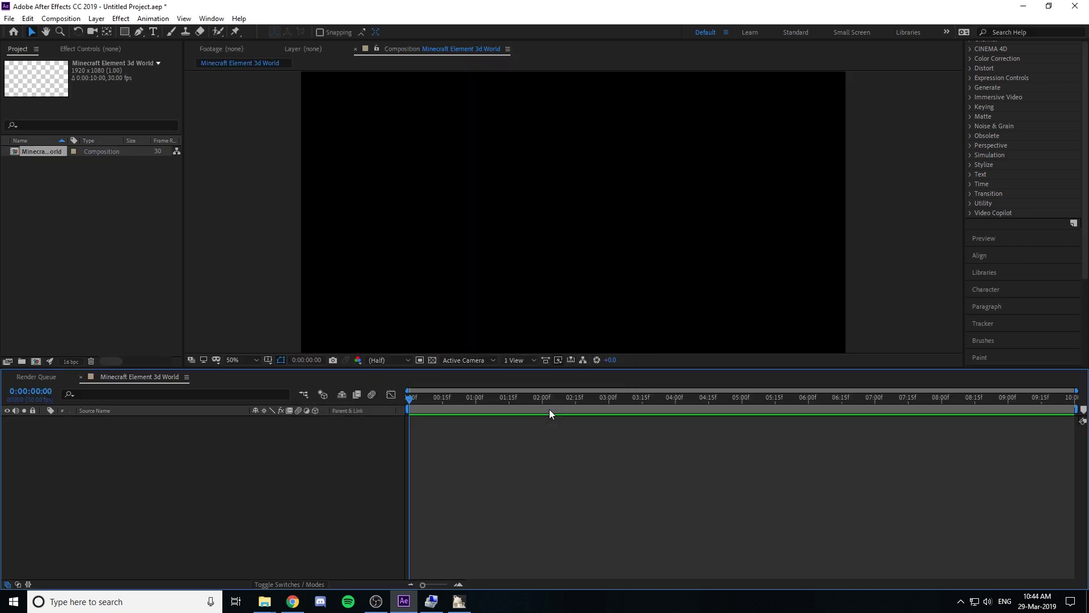
Add a new solid layer named E3d to the composition
right_click(155, 459)
mouse_move(186, 336)
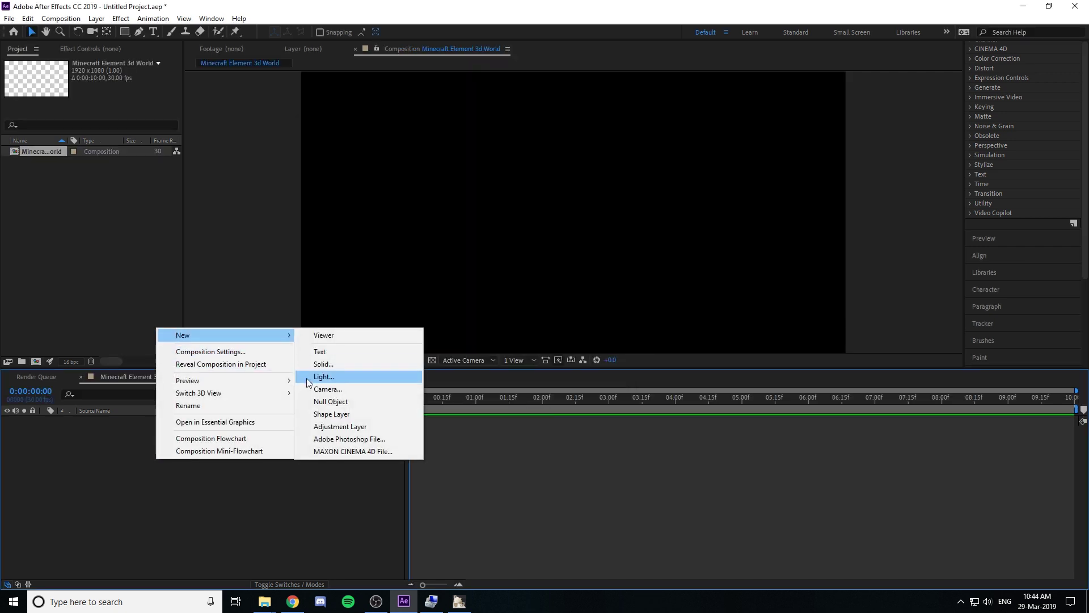
click(323, 363)
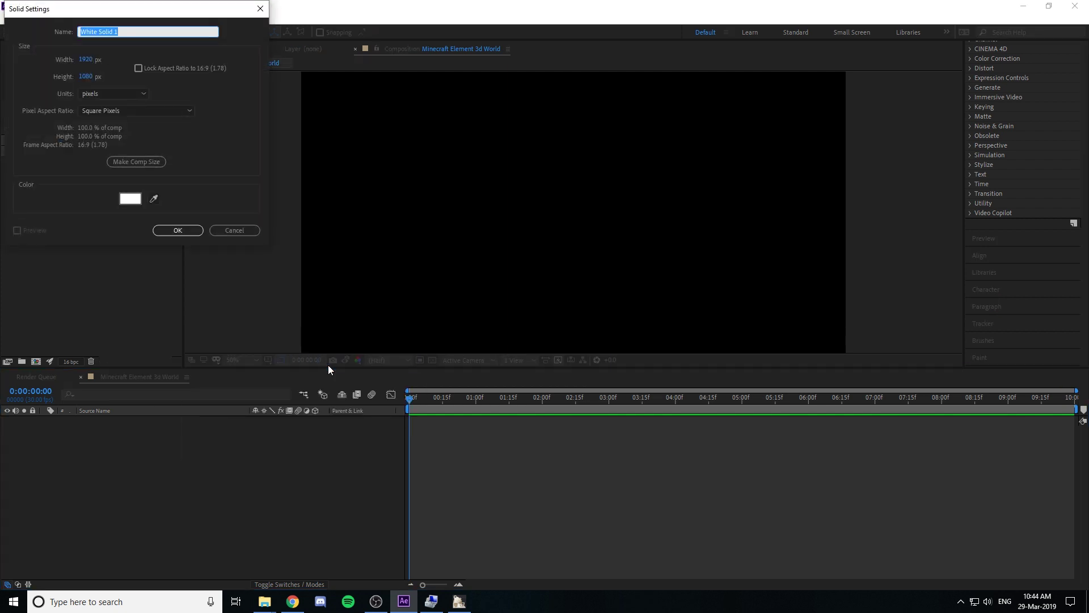
key(BackSpace)
text(E3d)
key(Return)
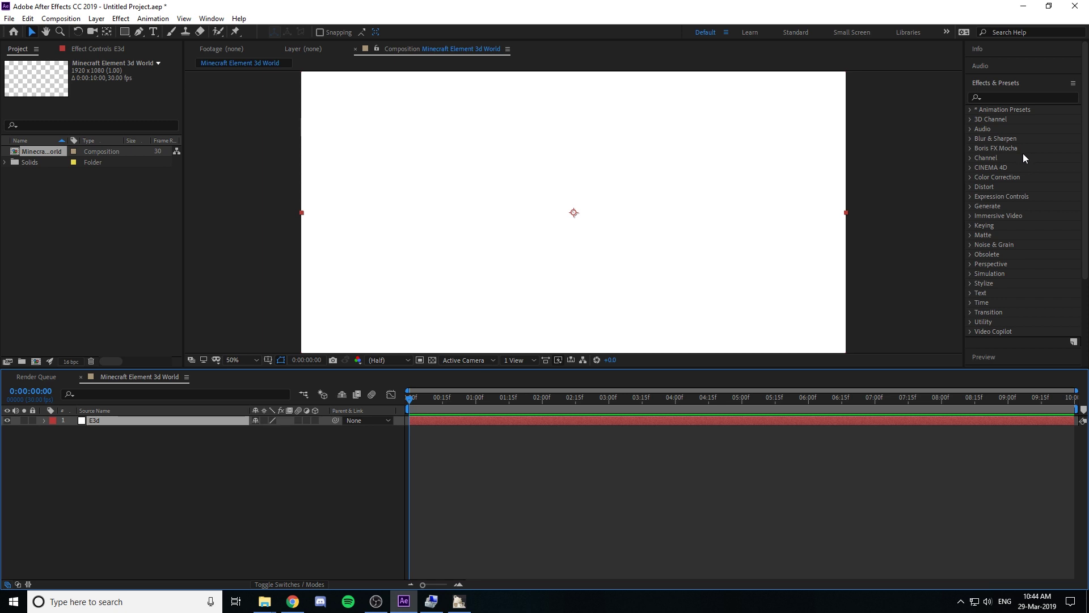
Apply Video Copilot's Element effect to the E3d layer
click(971, 331)
click(1006, 310)
drag(1006, 310, 118, 421)
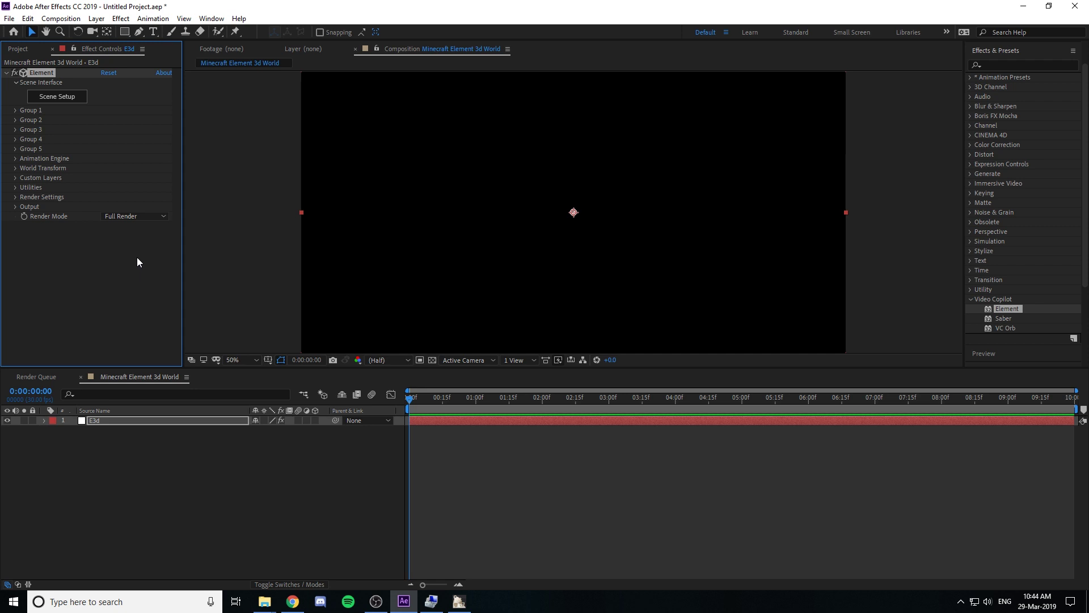
Import element3d models\world\world.obj into Element's Scene Setup and orbit the preview over the terrain
click(66, 101)
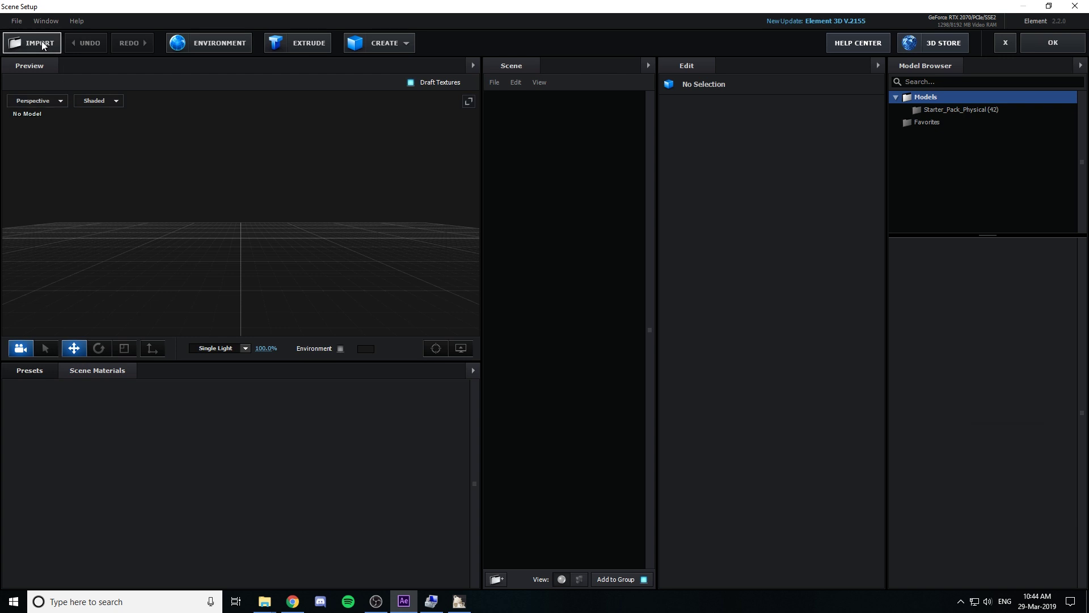
click(42, 43)
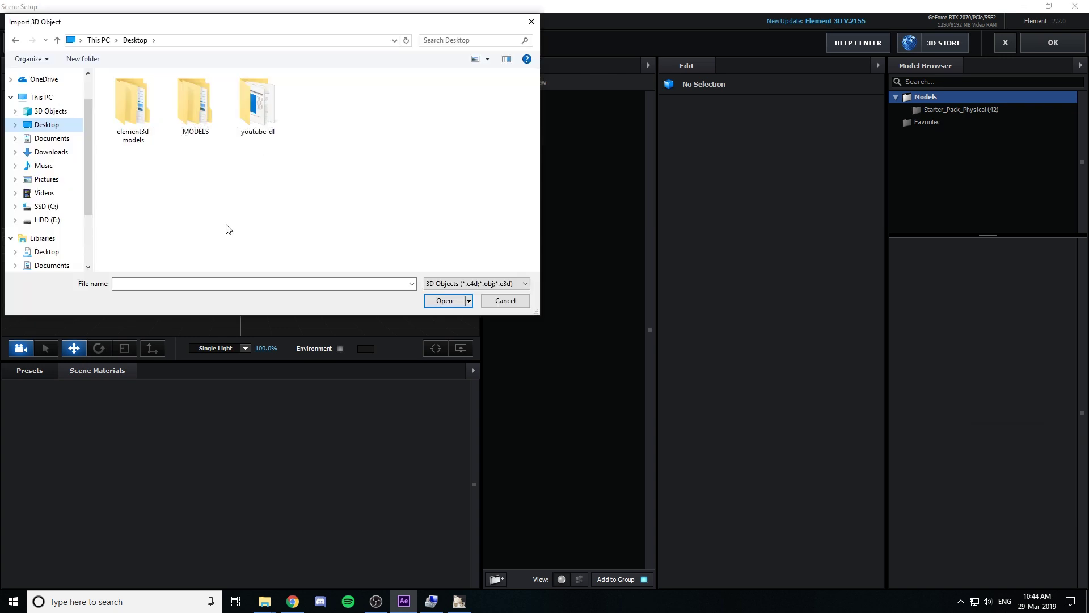
double_click(149, 117)
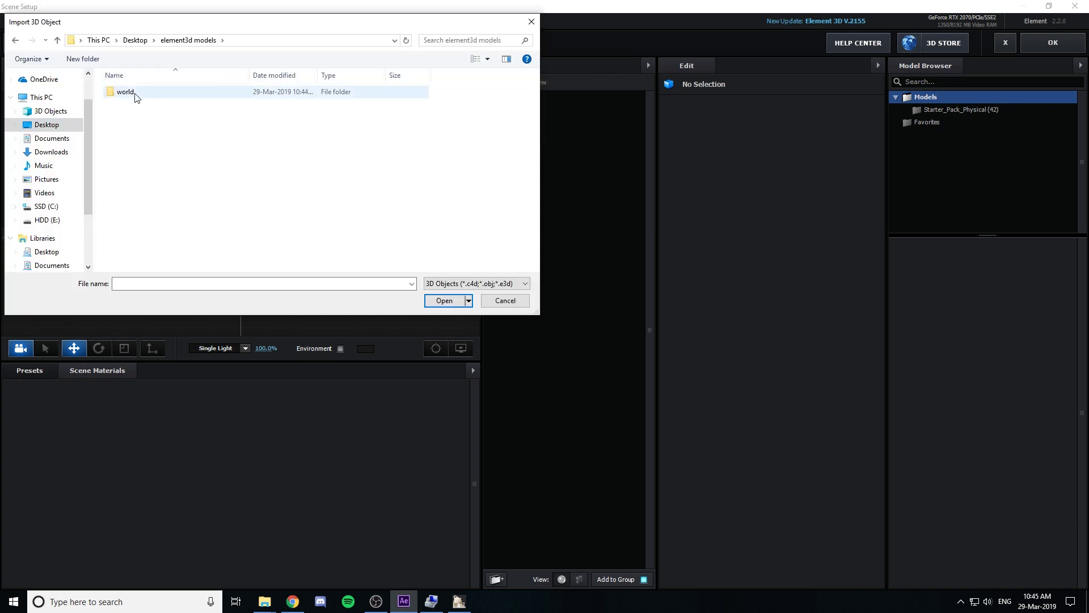
double_click(136, 98)
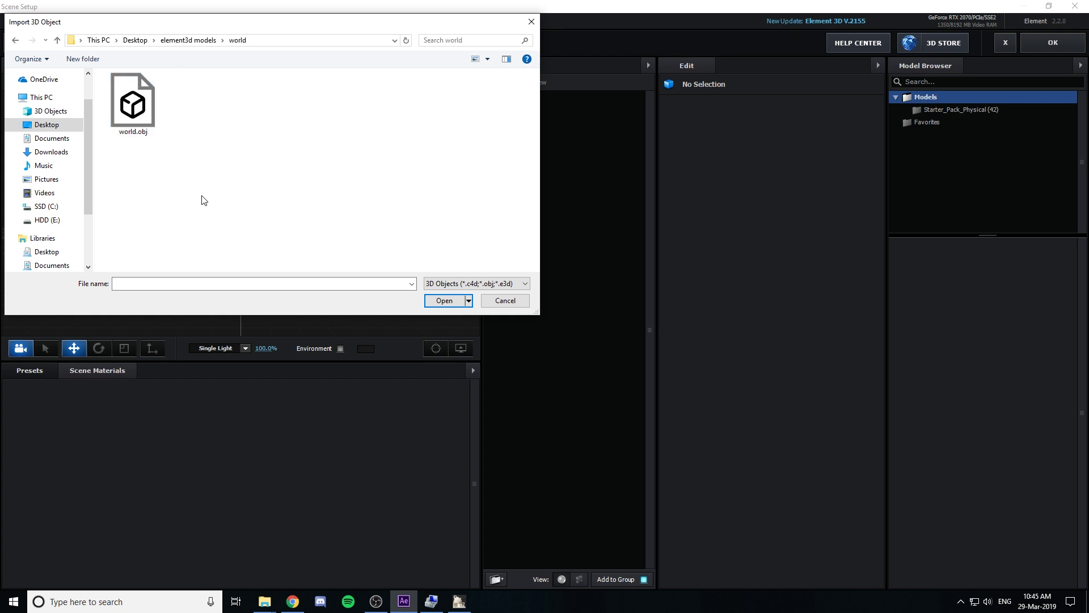
click(148, 111)
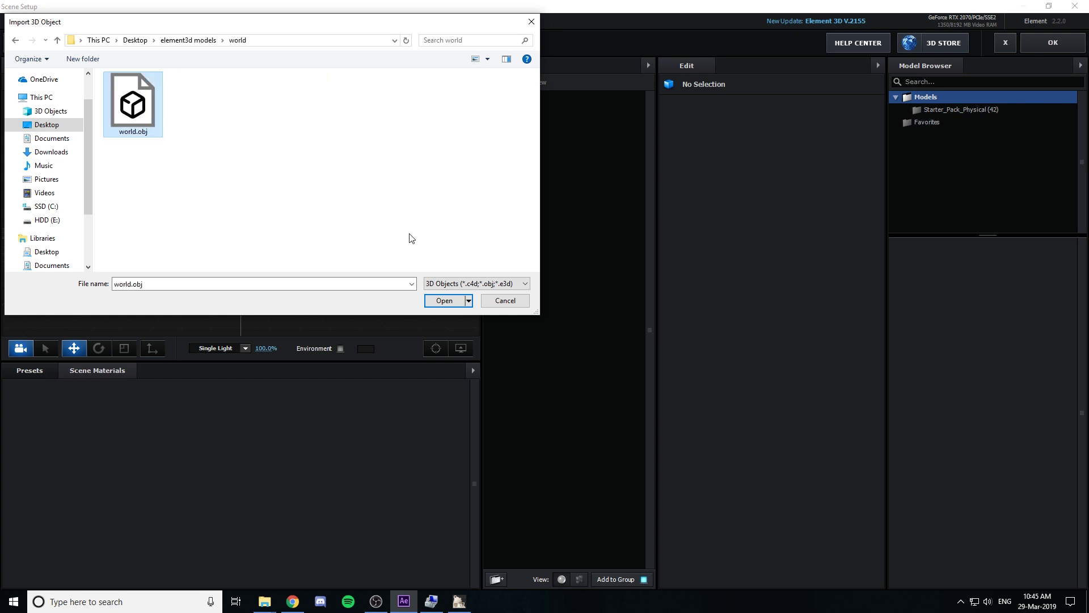
click(445, 301)
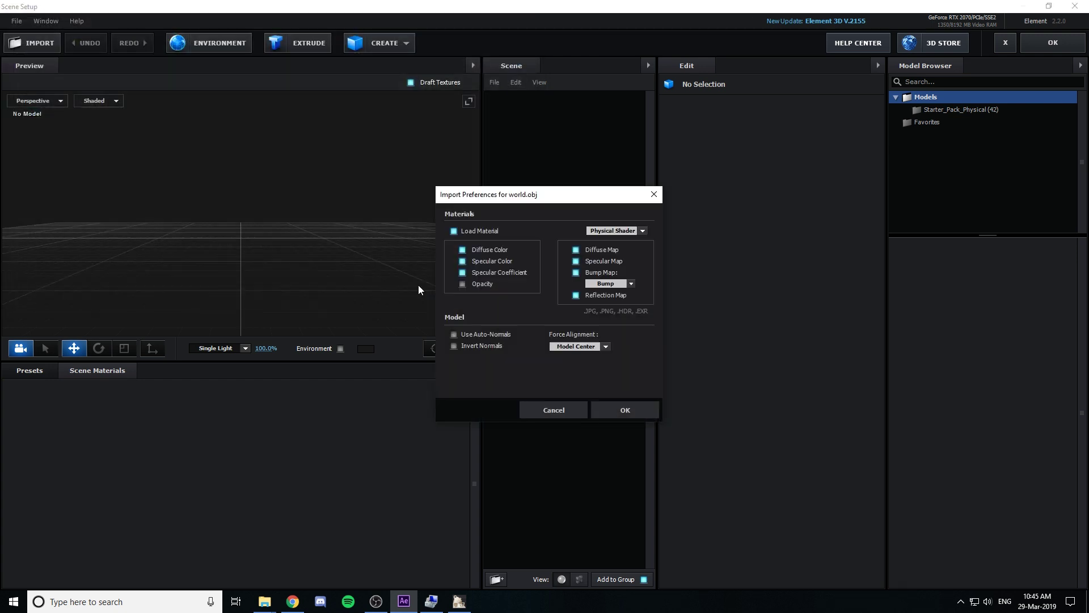
click(616, 410)
drag(373, 203, 315, 253)
scroll(267, 233, up, 5)
scroll(267, 230, up, 3)
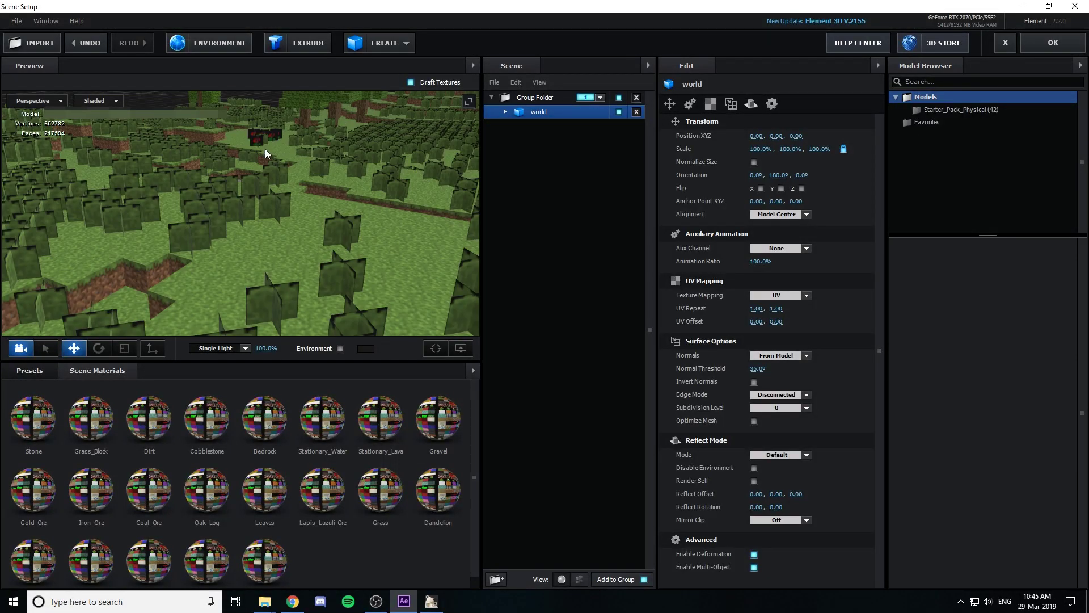
Raise the alpha threshold on the Grass and Poppy materials so they render cut out
click(505, 111)
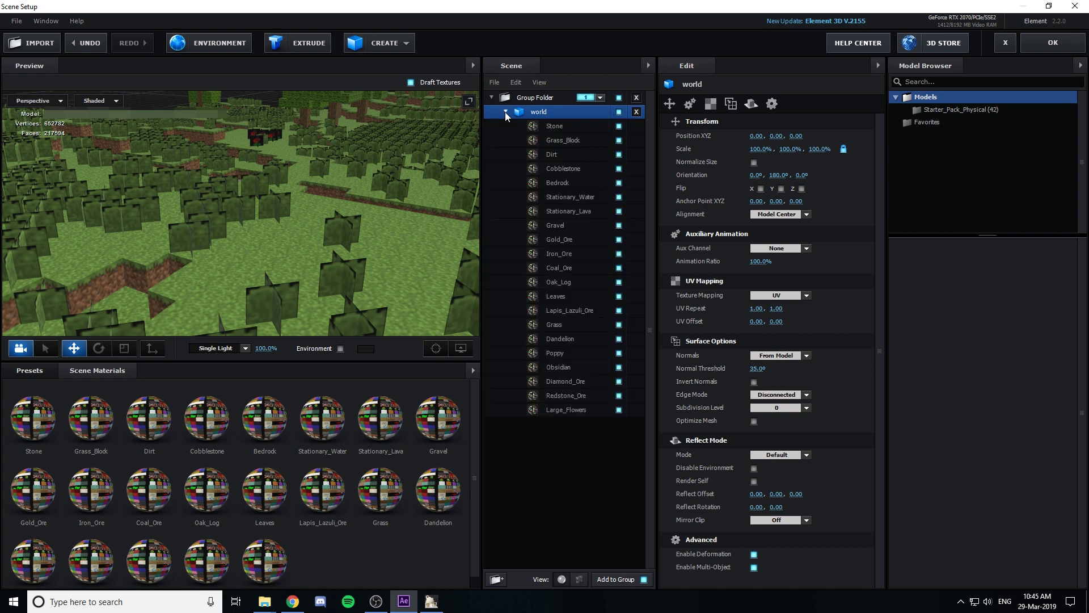
click(567, 326)
scroll(691, 360, down, 10)
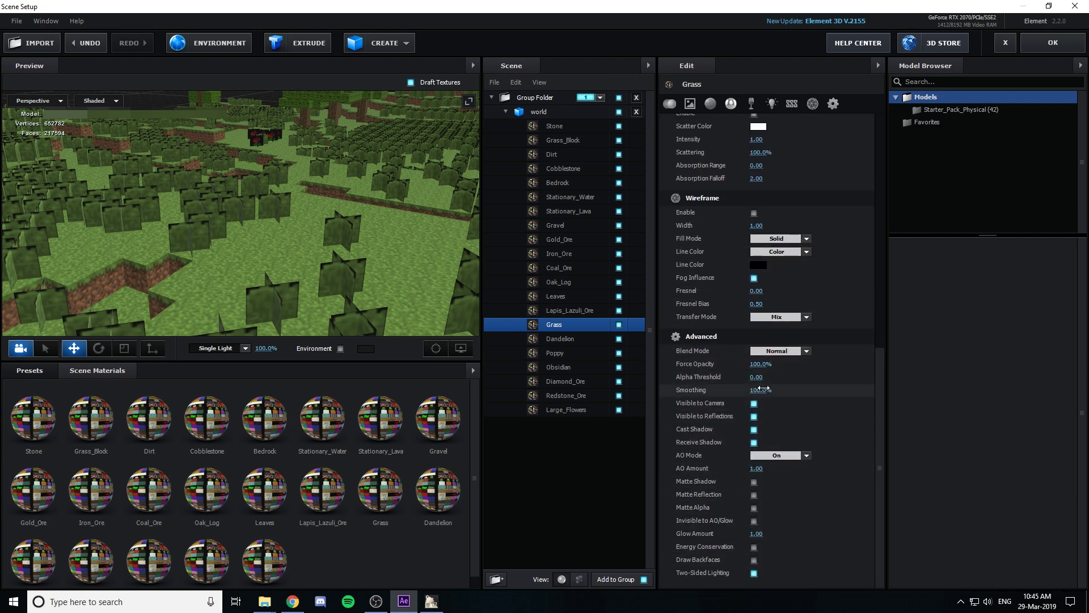
drag(755, 377, 808, 375)
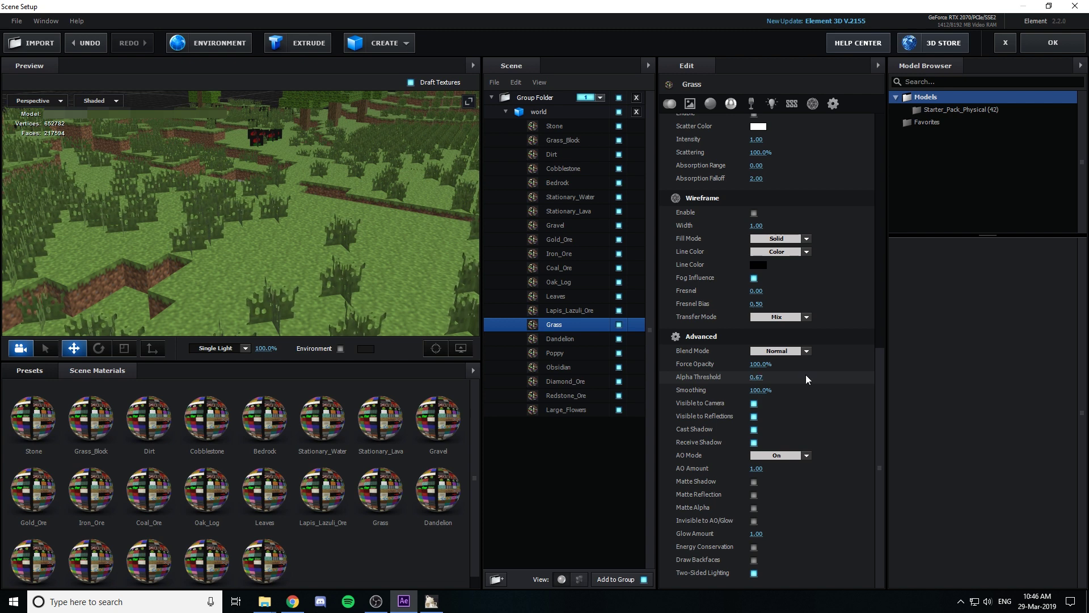
click(584, 341)
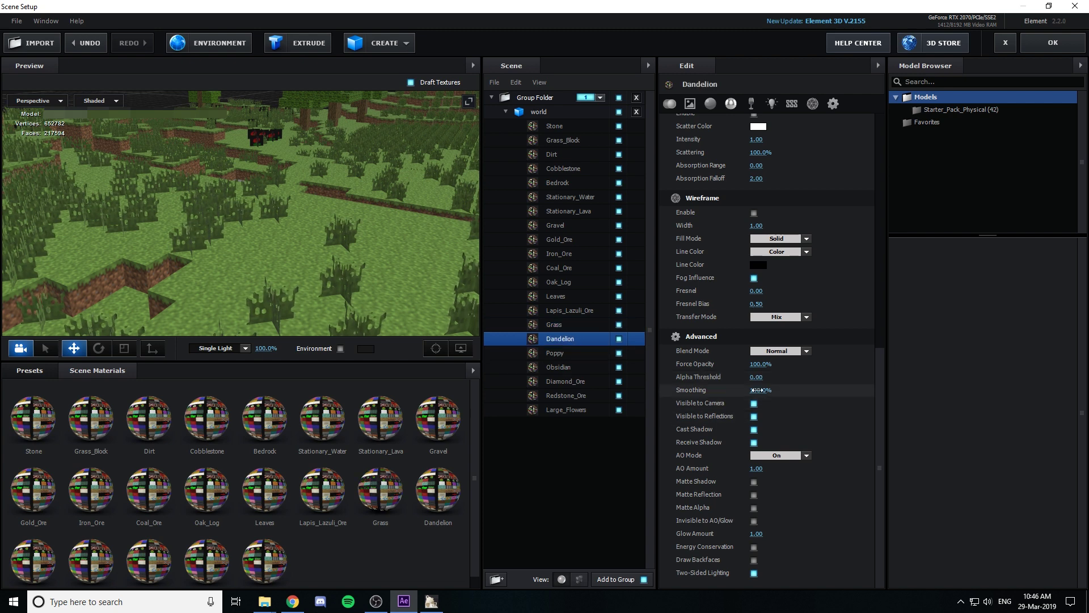
click(597, 352)
drag(758, 378, 772, 378)
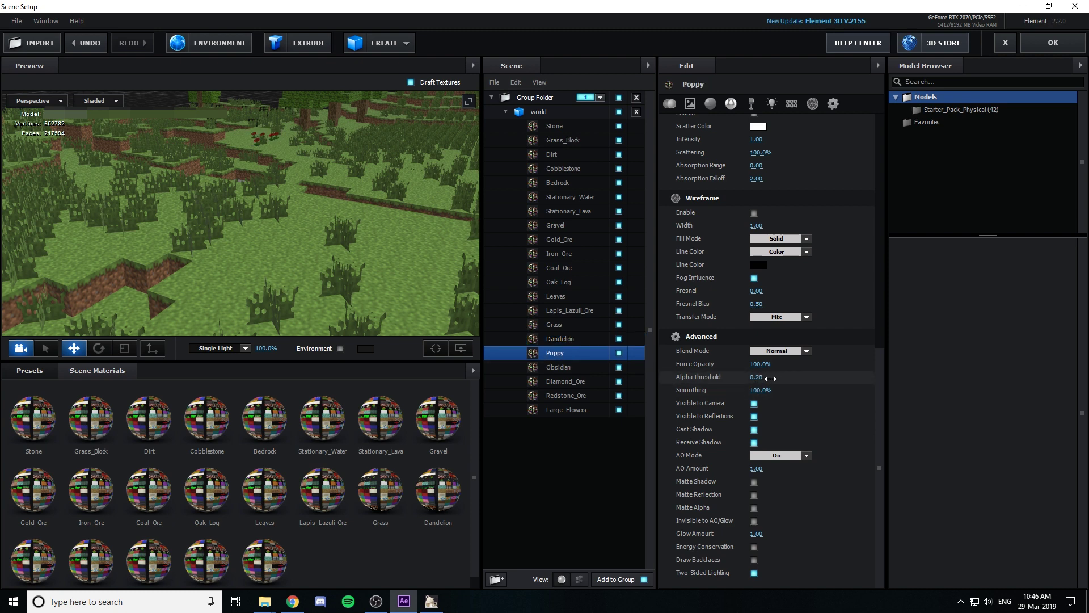
Set the Leaves material's alpha threshold to 0.88 and close Scene Setup
click(325, 230)
drag(325, 230, 282, 216)
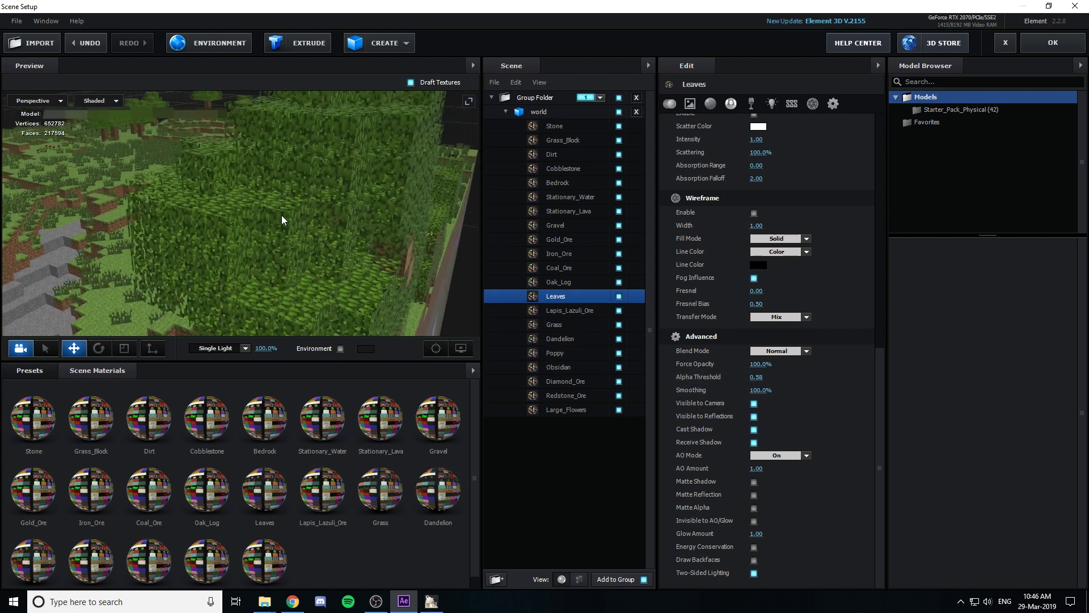
mouse_move(755, 378)
mouse_down()
mouse_move(716, 377)
mouse_move(765, 374)
mouse_up()
scroll(258, 219, down, 5)
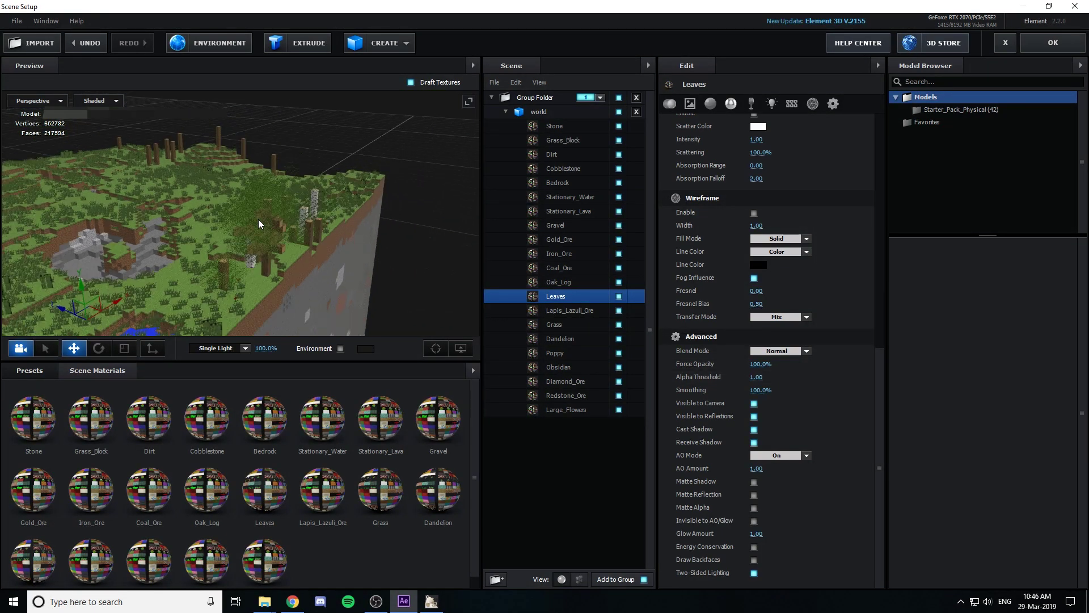
drag(250, 207, 253, 261)
key(ctrl+z)
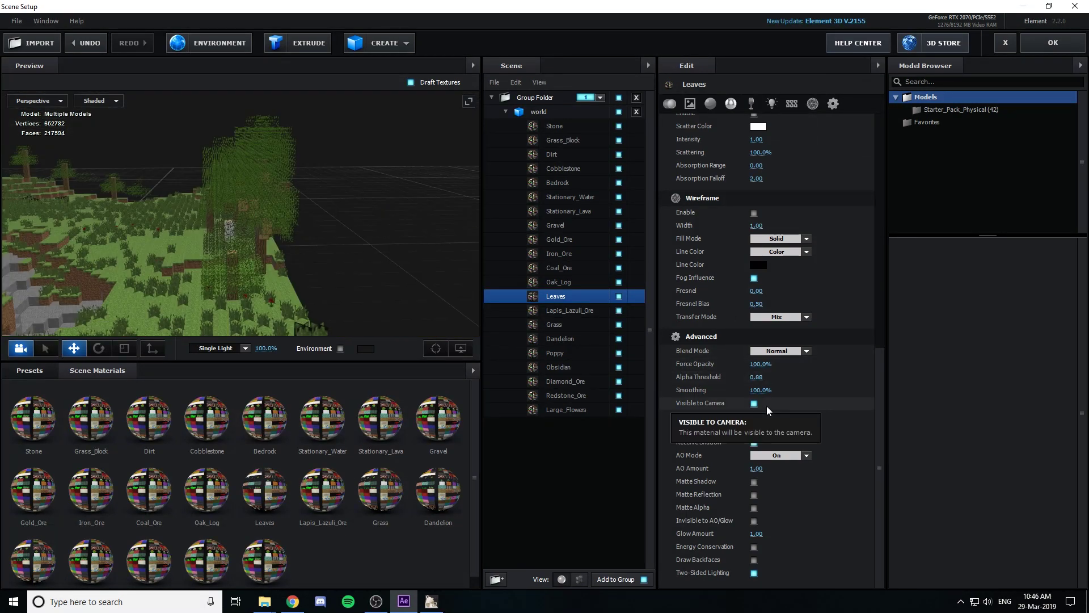
click(1051, 44)
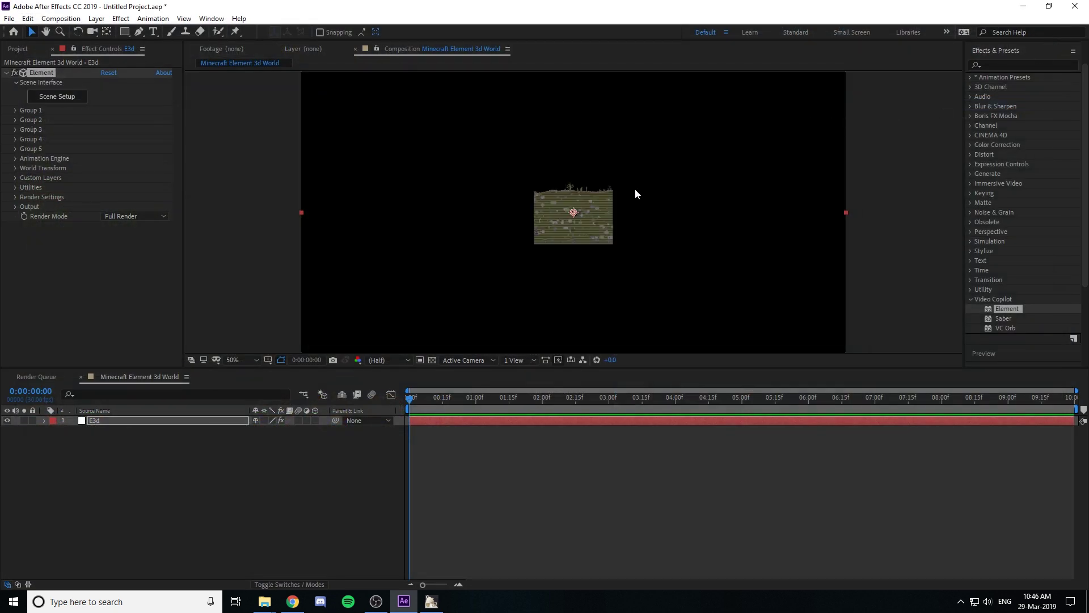
Add a default Camera 1 layer, orbit it to see the terrain cube in 3D, and select E3d
right_click(283, 461)
mouse_move(295, 383)
click(418, 439)
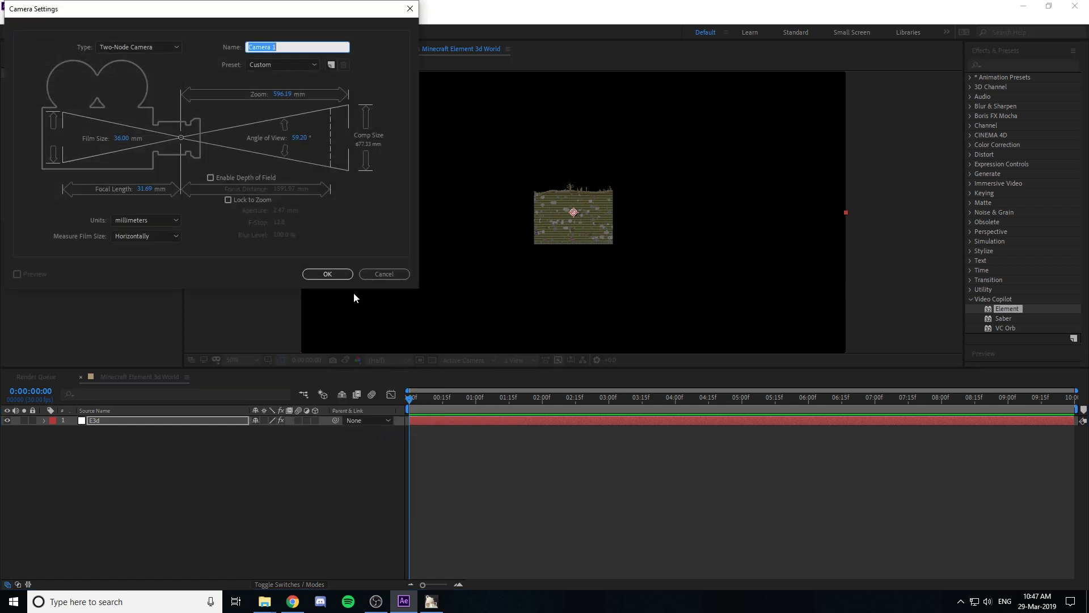
click(332, 274)
click(92, 31)
drag(616, 187, 618, 210)
click(105, 430)
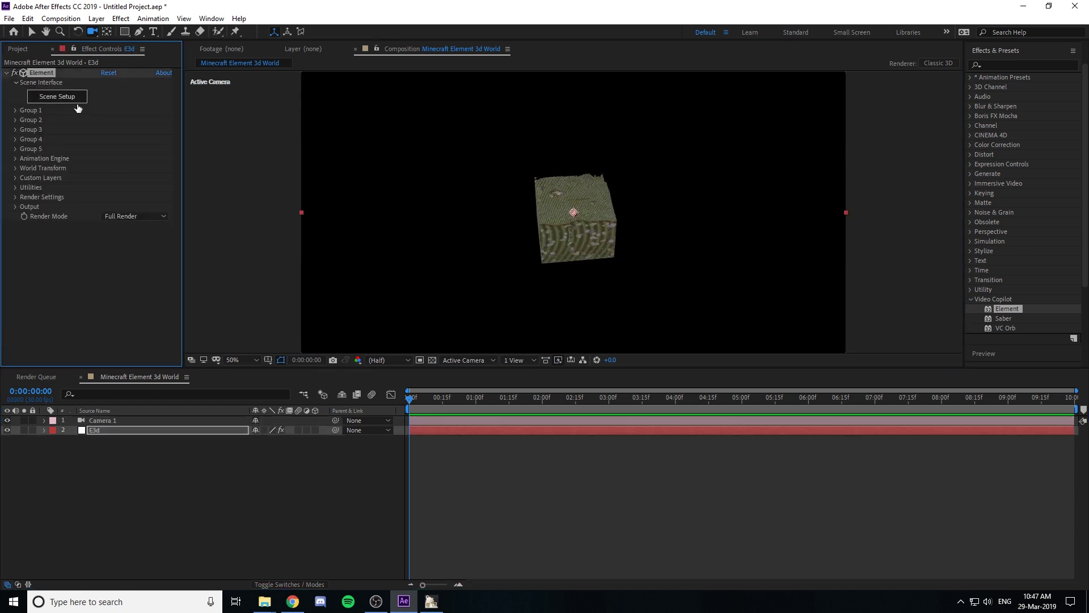
Scale the world model to 500 on all axes in Element's Scene Setup
click(57, 96)
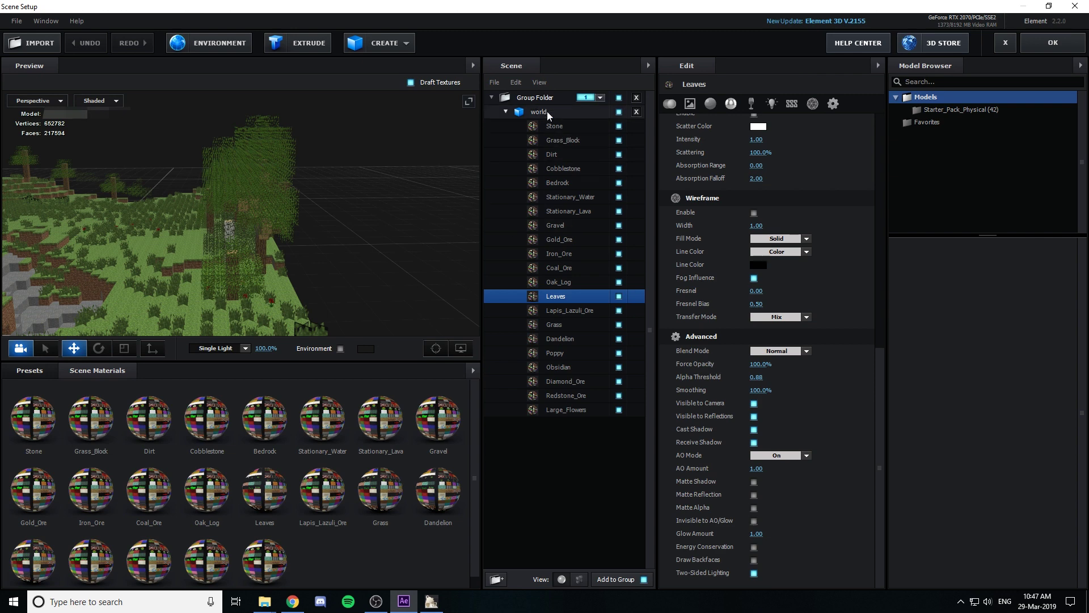
click(542, 111)
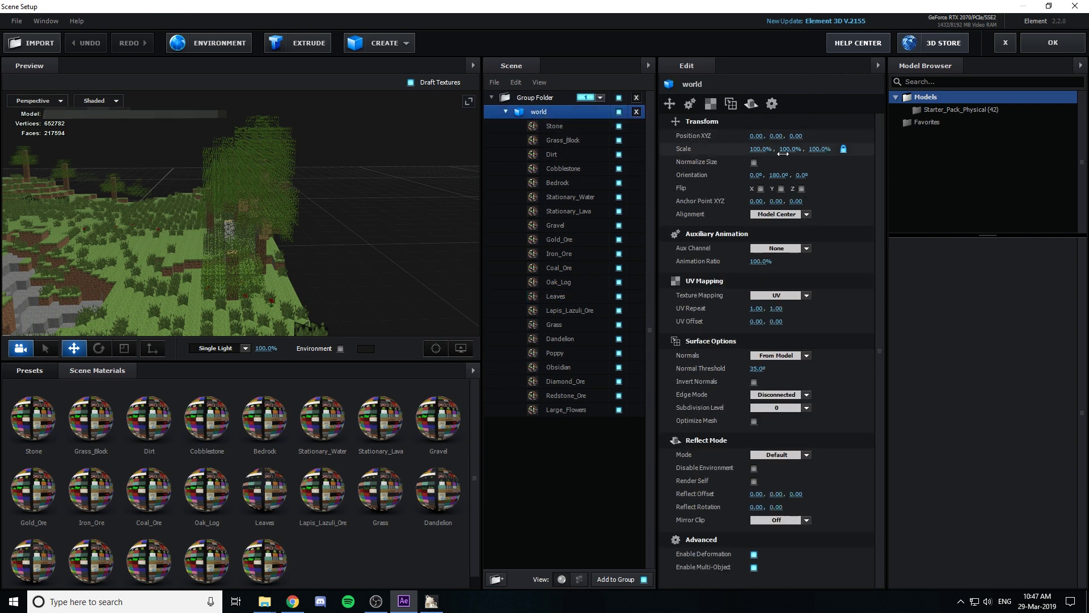
click(761, 149)
text(500)
key(Return)
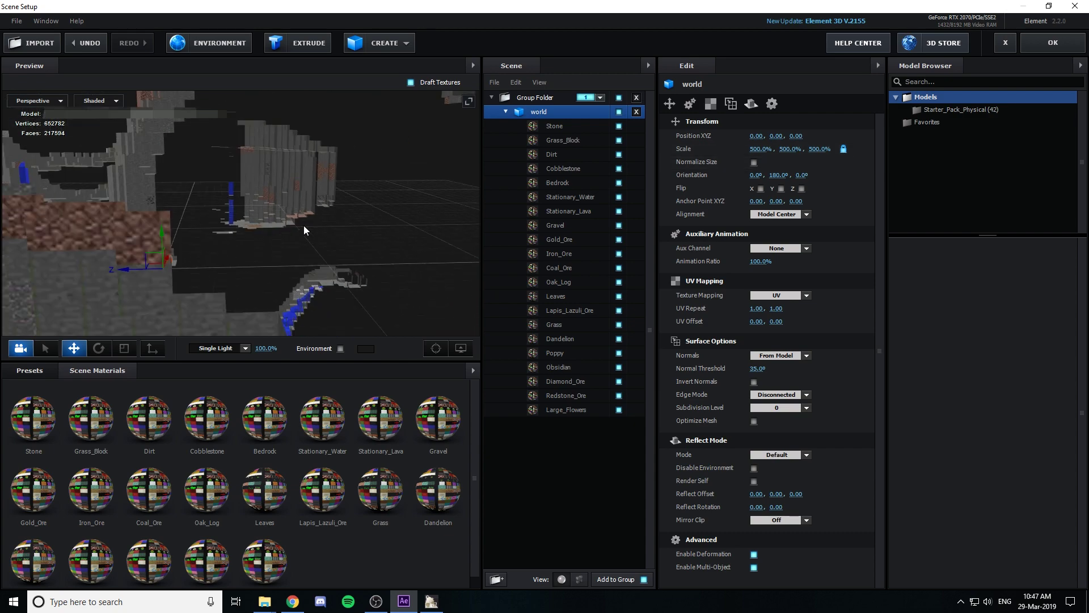
scroll(304, 226, down, 5)
click(1053, 43)
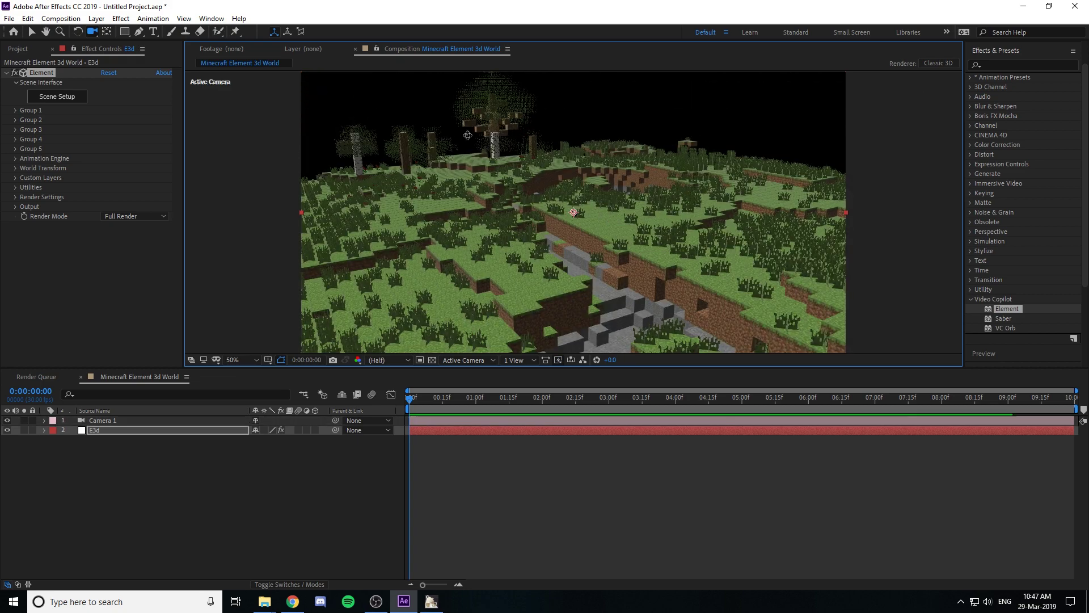
Orbit Camera 1 across the grassy hills toward the trees and set preview resolution to Full
drag(468, 135, 556, 153)
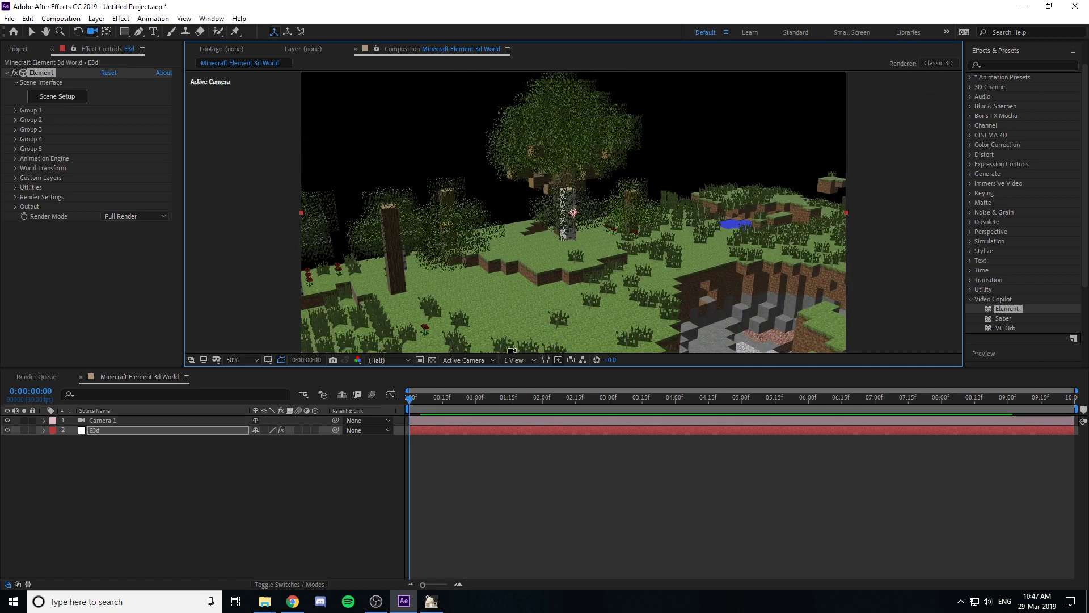
click(389, 360)
click(379, 381)
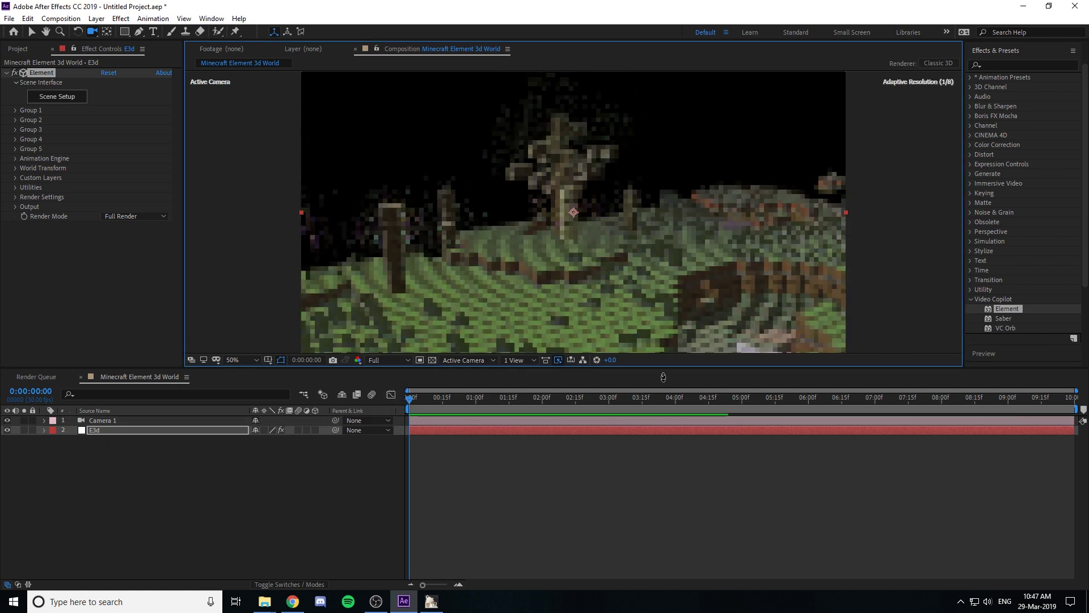
drag(681, 244, 531, 212)
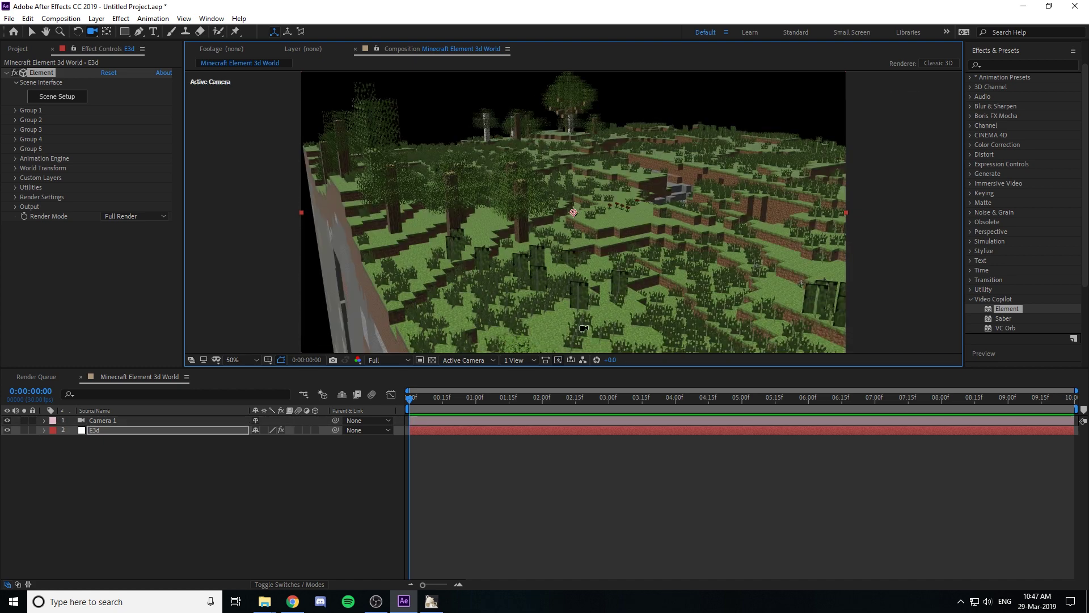
drag(696, 186, 624, 189)
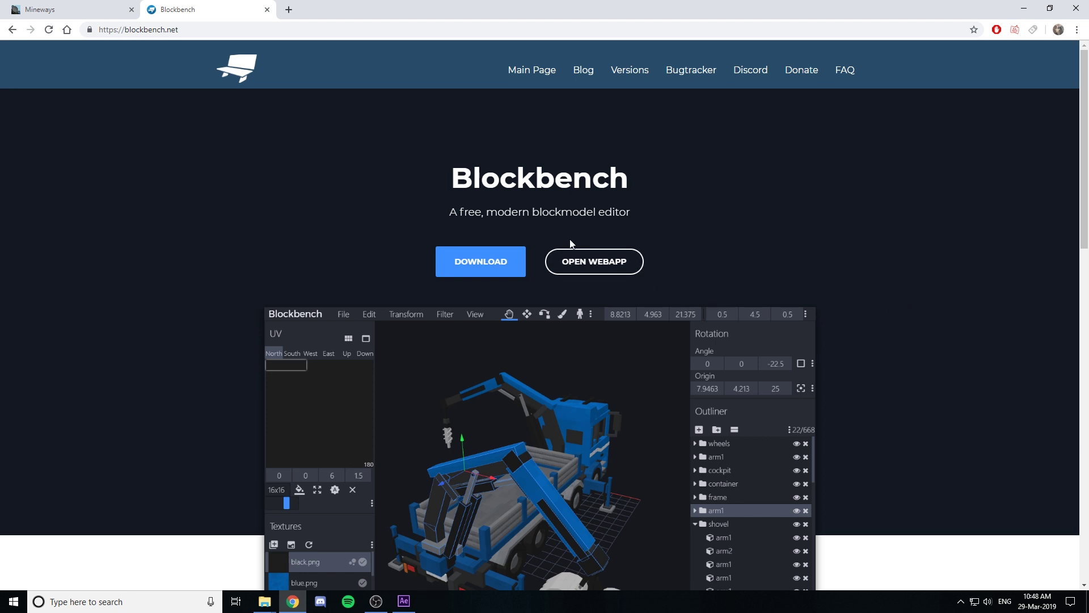
Scroll down the blockbench.net page to the version 2.5.1 download section
scroll(571, 244, down, 8)
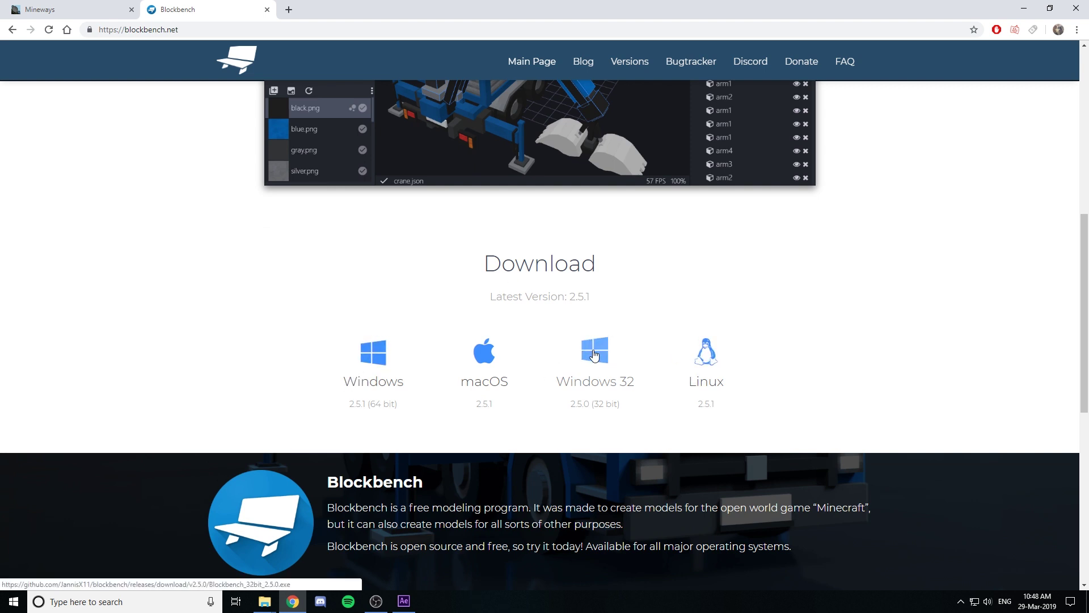
scroll(584, 347, down, 2)
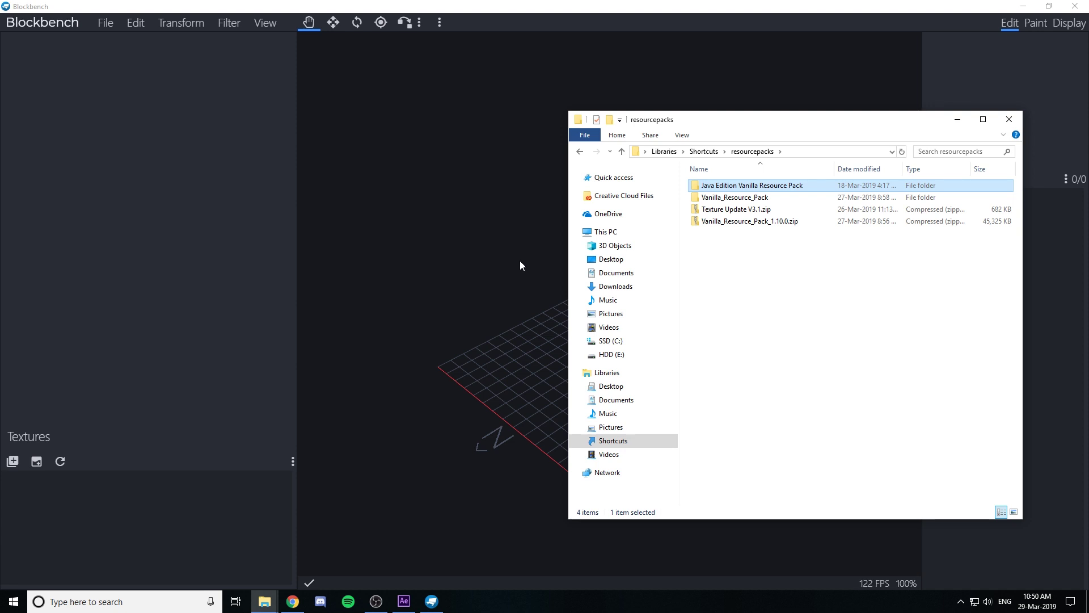
Browse to Java Edition Vanilla Resource Pack > assets > minecraft > models > block and select enchanting_table.json
double_click(742, 188)
double_click(742, 187)
double_click(742, 186)
double_click(729, 221)
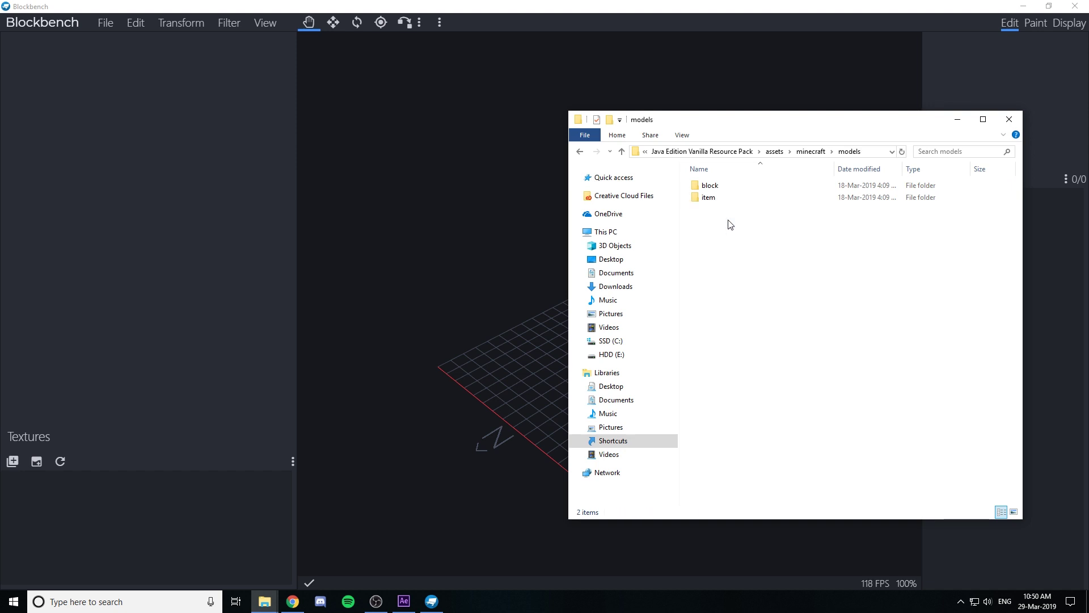
double_click(722, 190)
scroll(738, 306, down, 5)
key(e)
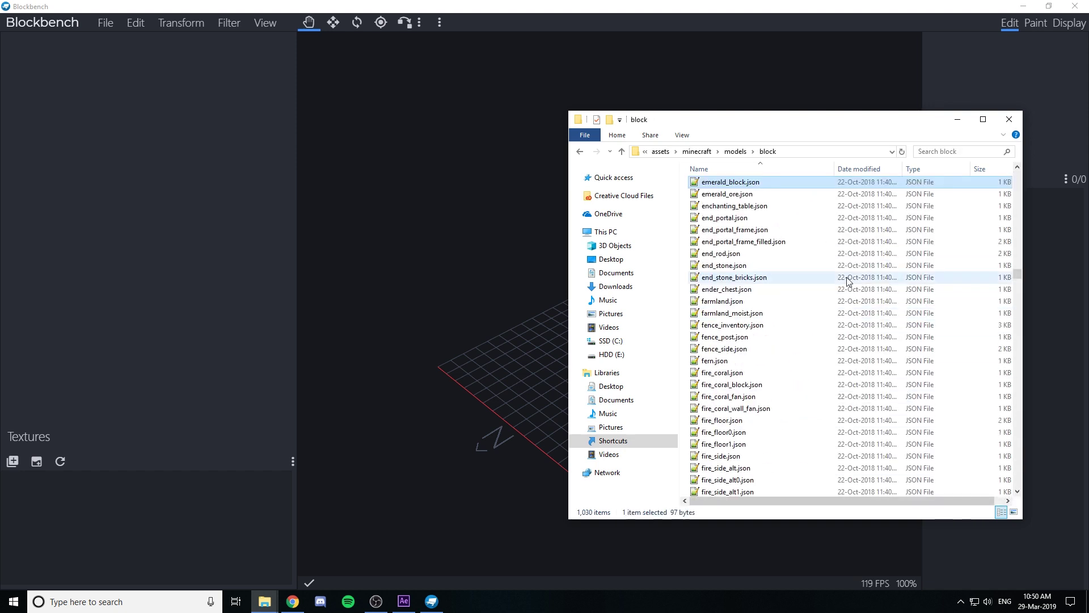
click(737, 207)
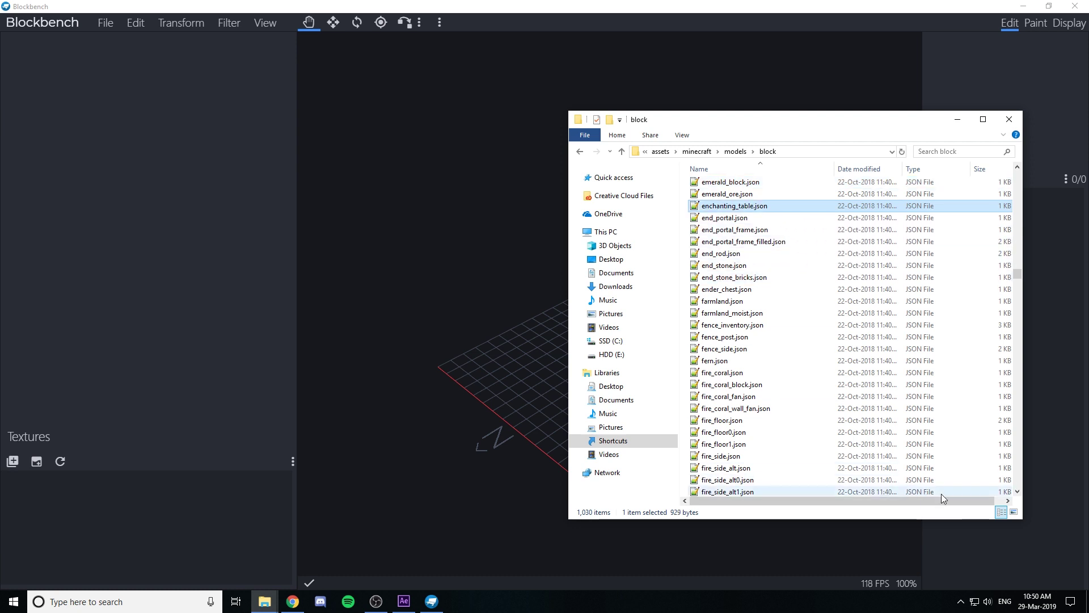
Load enchanting_table.json into Blockbench and orbit to see the table side-on
drag(737, 208, 471, 159)
click(568, 80)
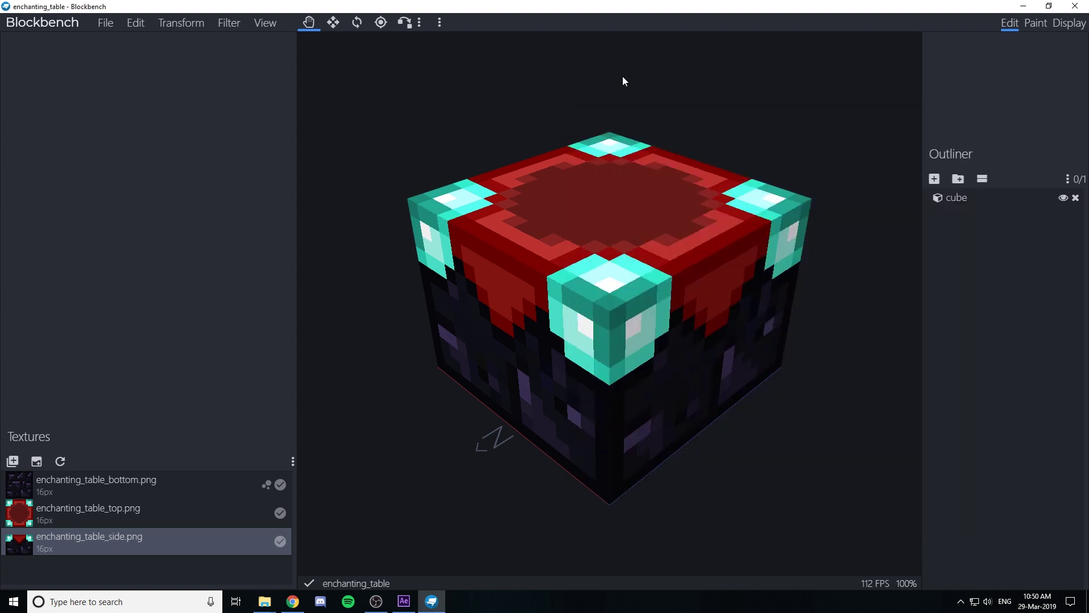
click(755, 221)
drag(810, 163, 602, 141)
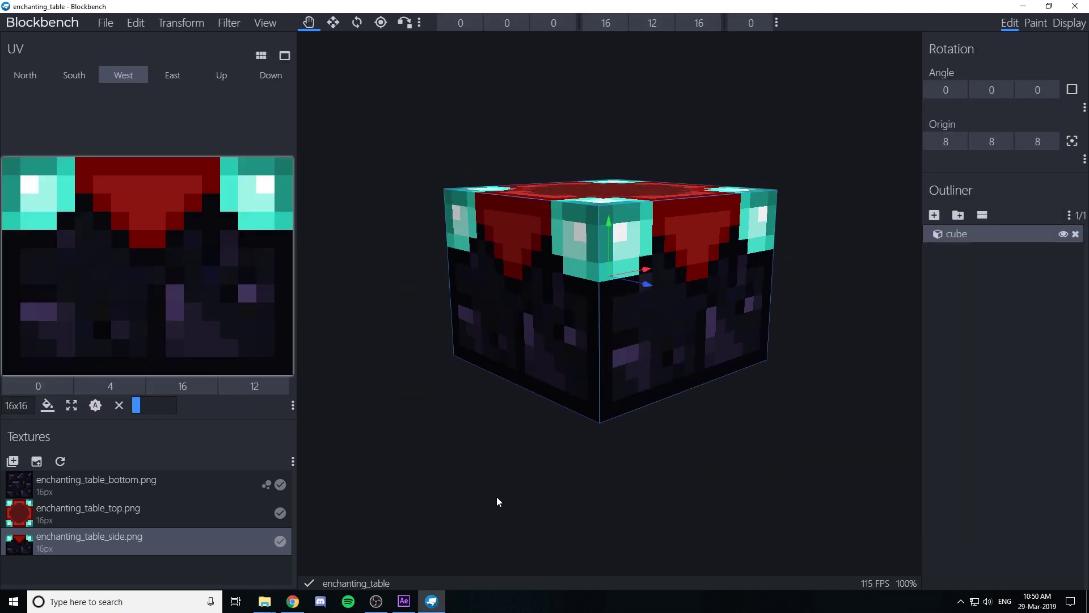
Export the model as an OBJ into a new enchanting_table folder under Desktop > element3d models
click(105, 24)
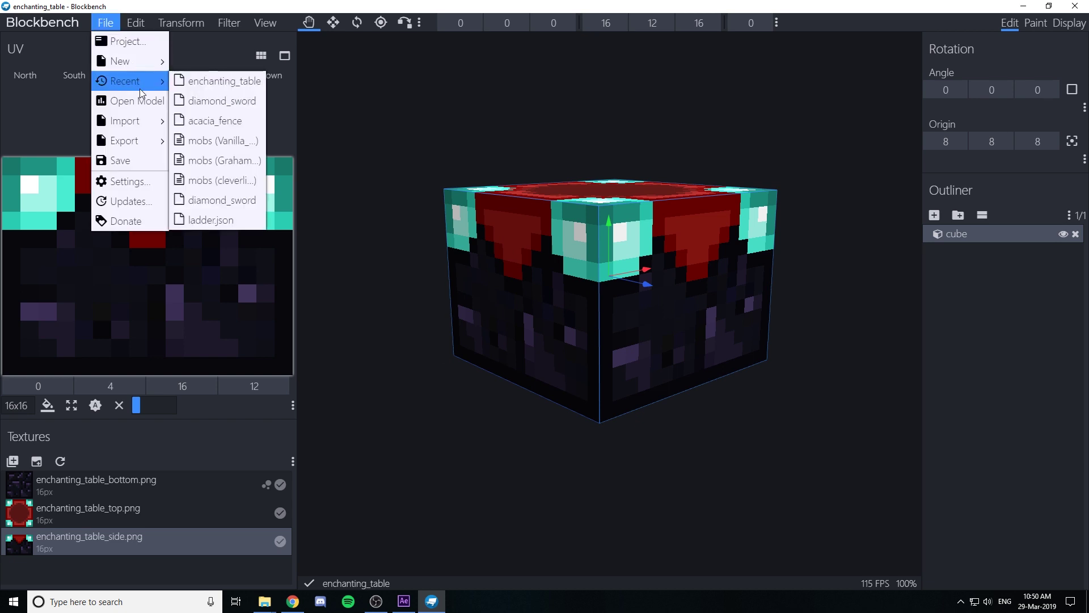
mouse_move(130, 140)
click(207, 179)
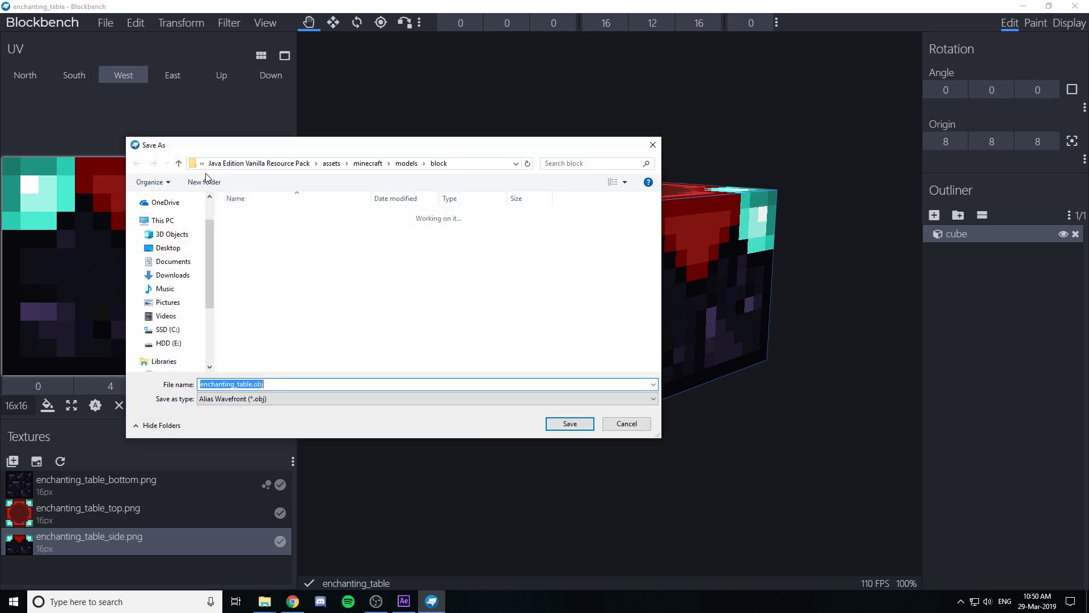
click(173, 248)
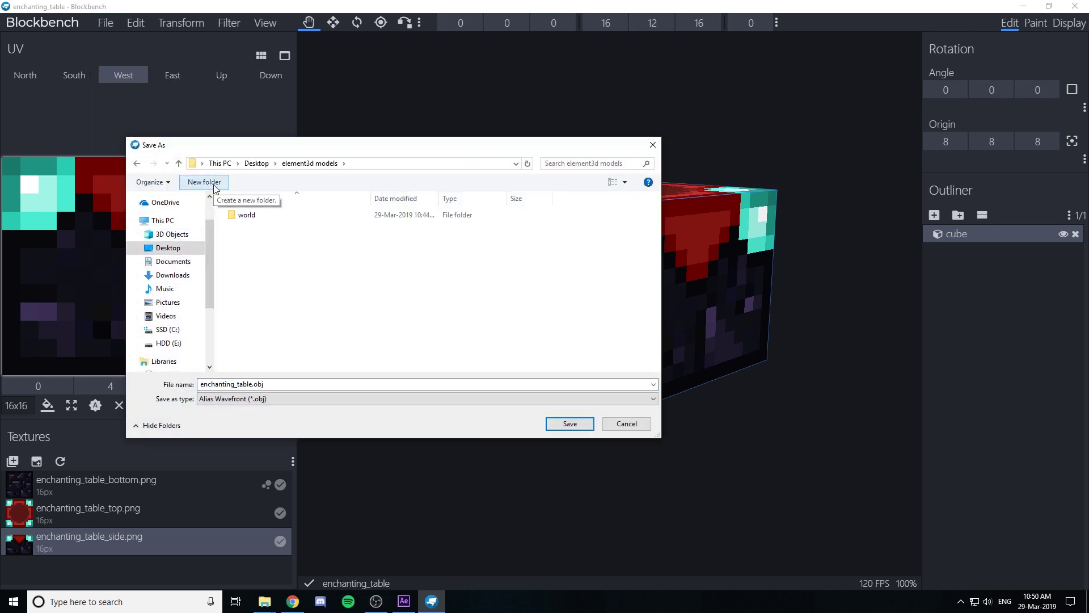
click(215, 188)
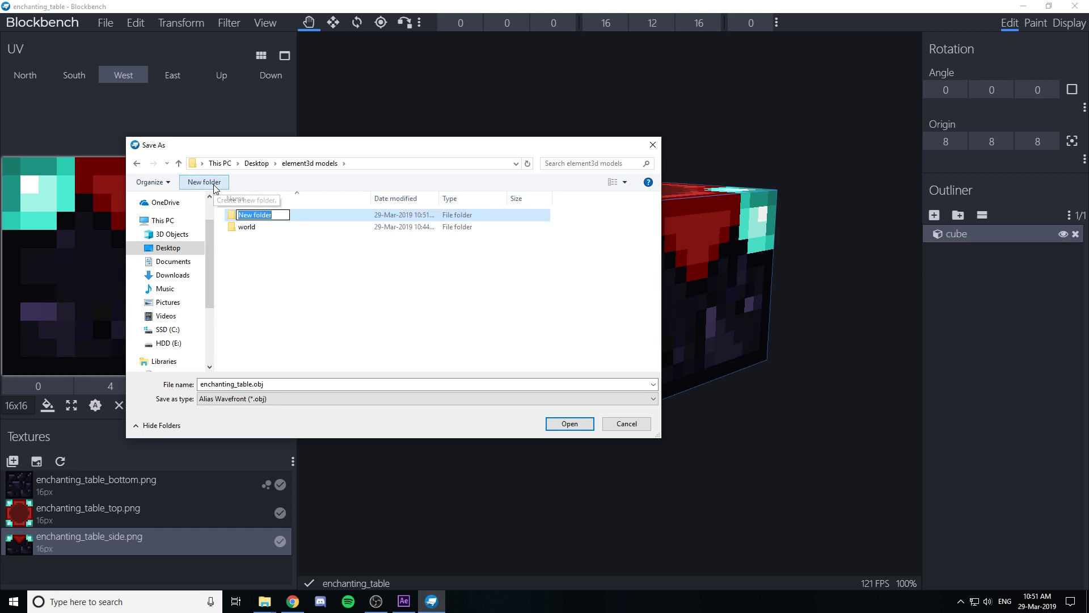
text(ench)
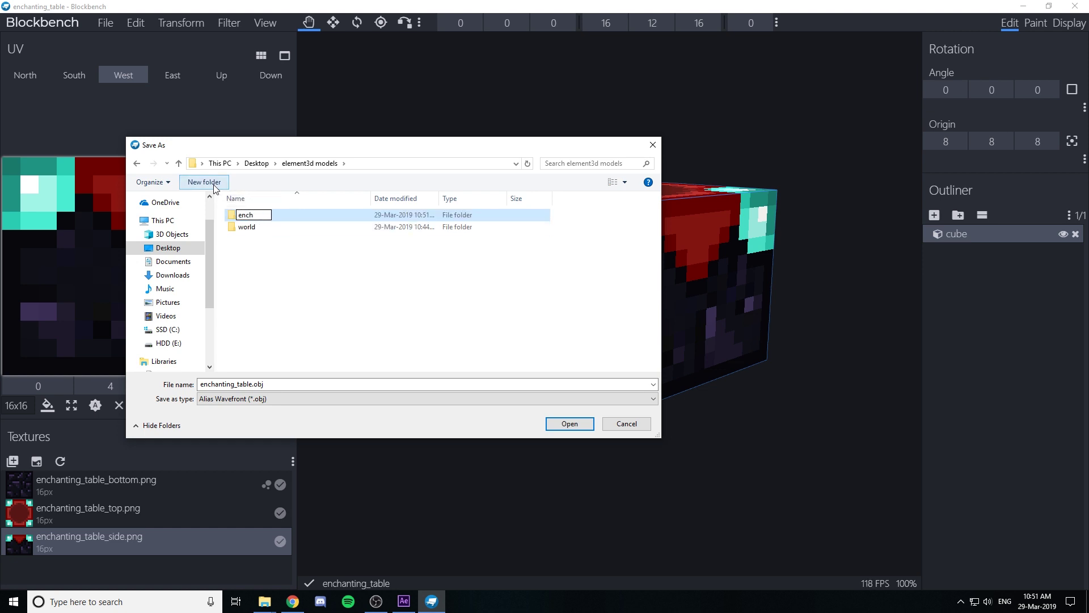
text(anting_table)
key(Return)
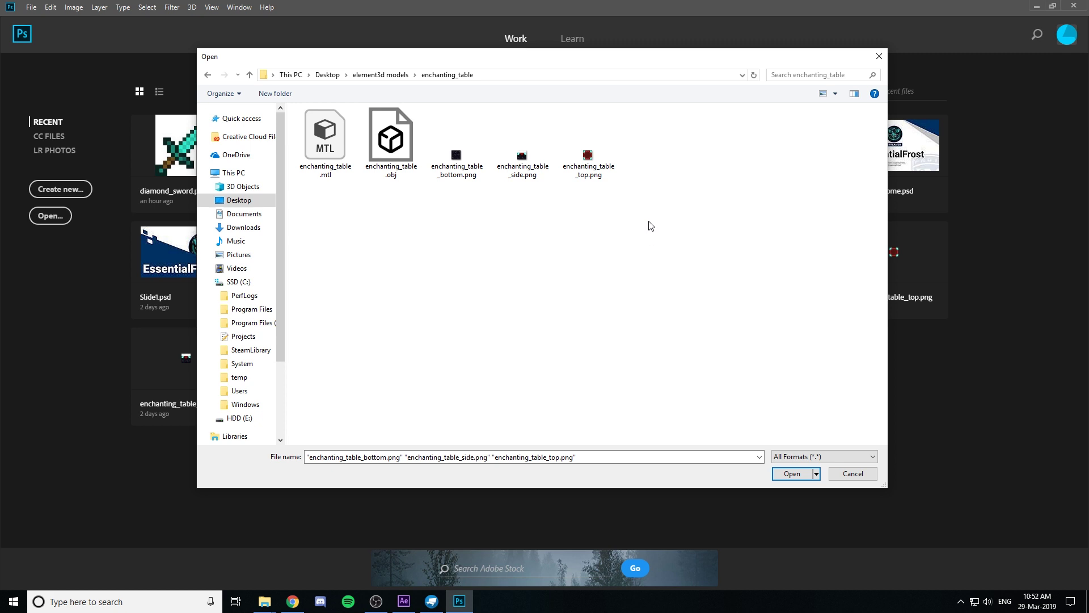
Open the three enchanting_table PNG textures in Photoshop and switch to the Move tool
drag(651, 226, 454, 138)
click(789, 473)
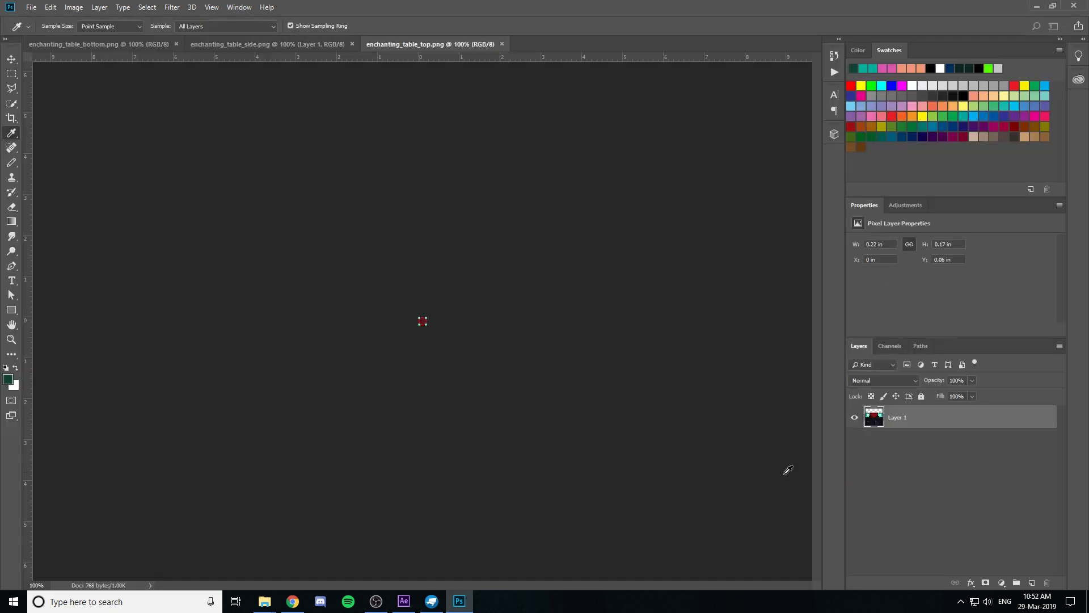
key(v)
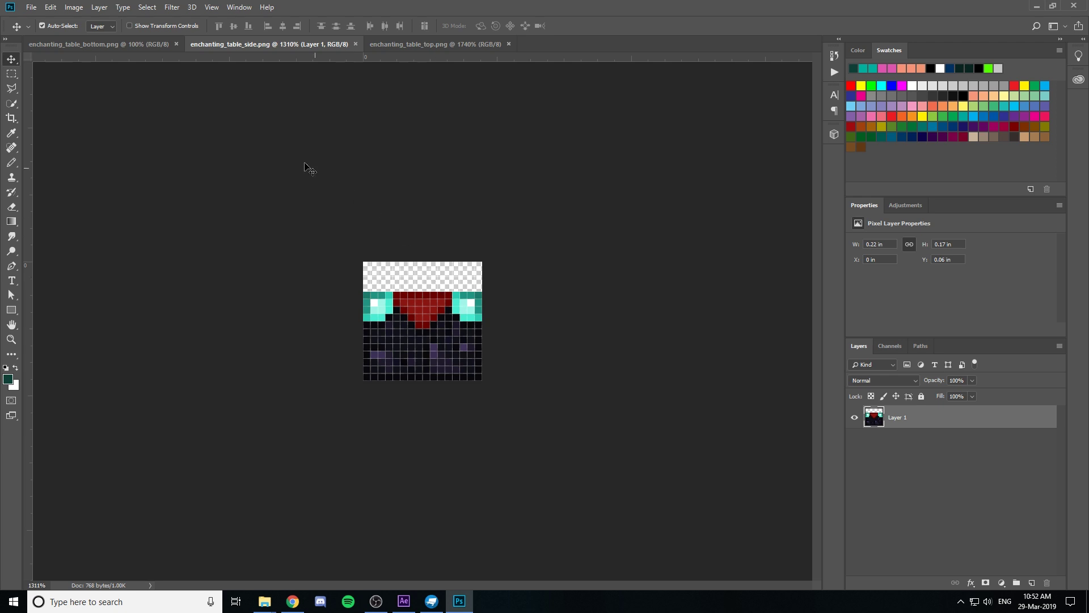
Resize the side texture to 1024 × 1024 px with Nearest Neighbor resampling
click(75, 8)
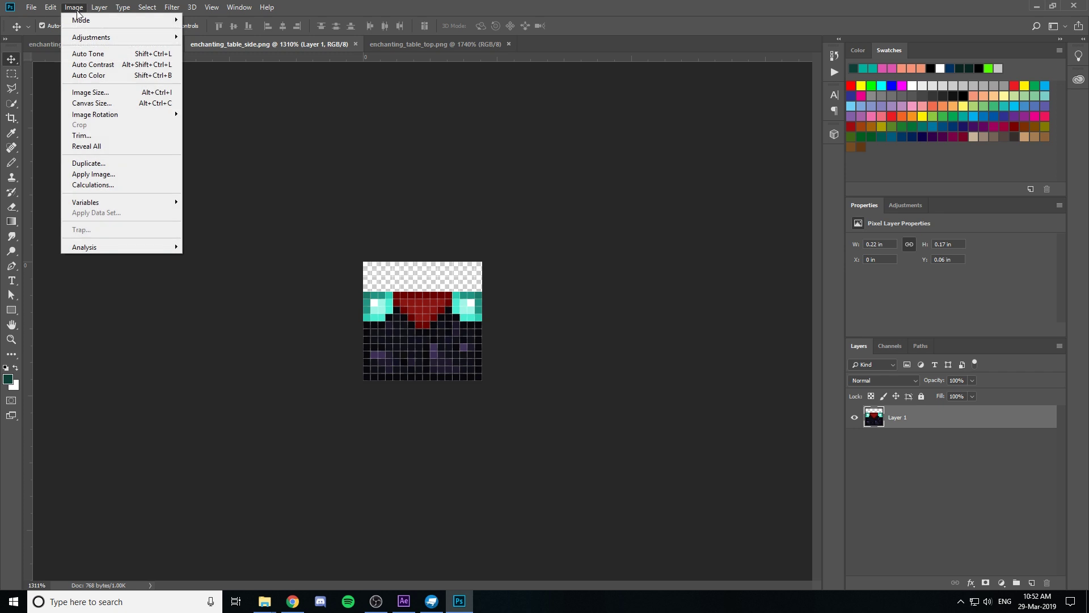
click(100, 97)
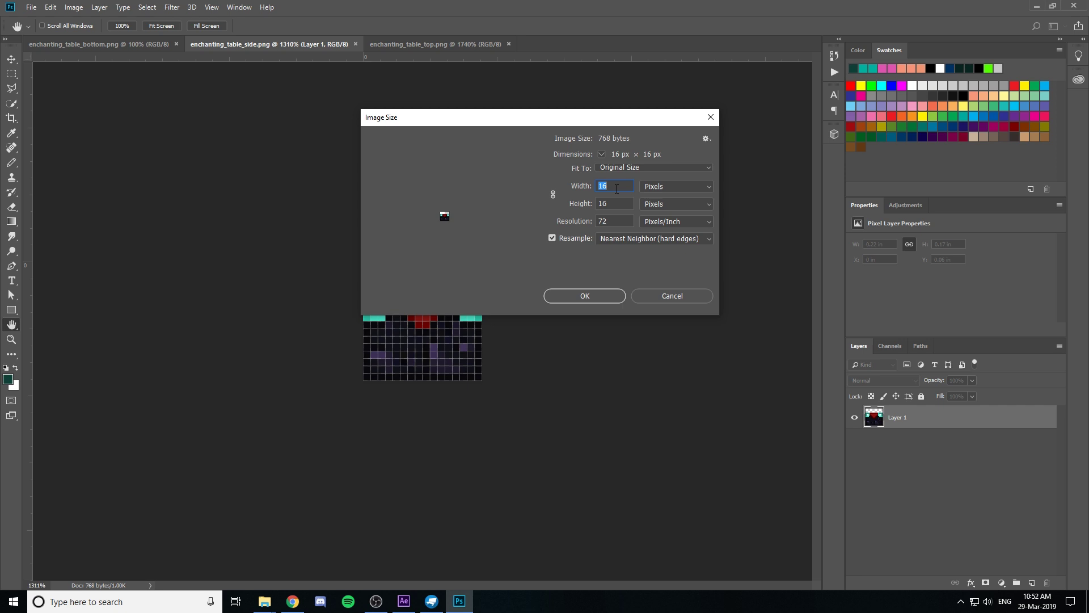
text(1024)
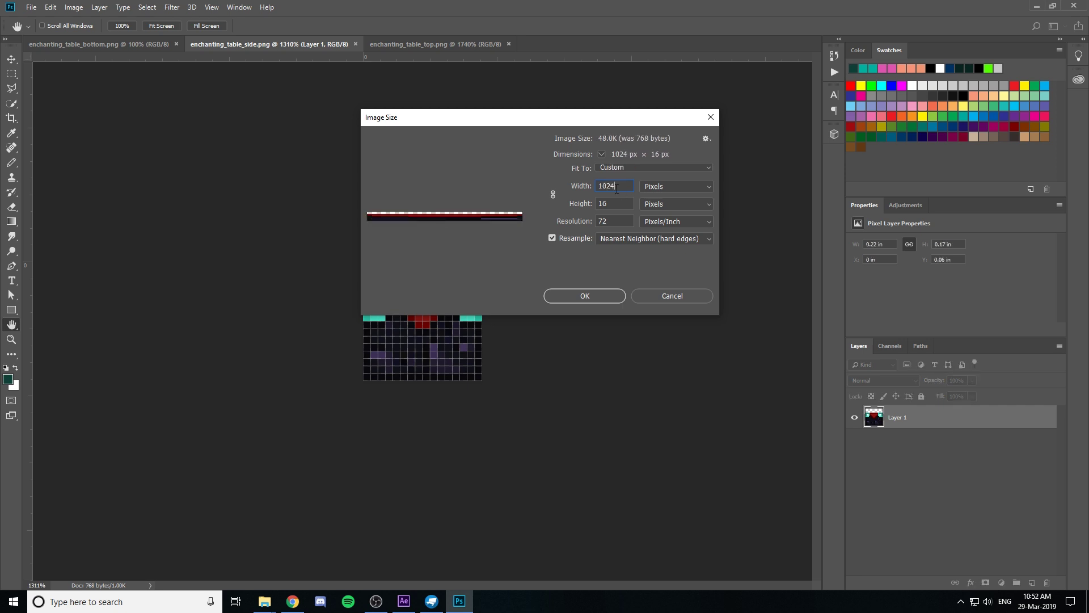
text(1024)
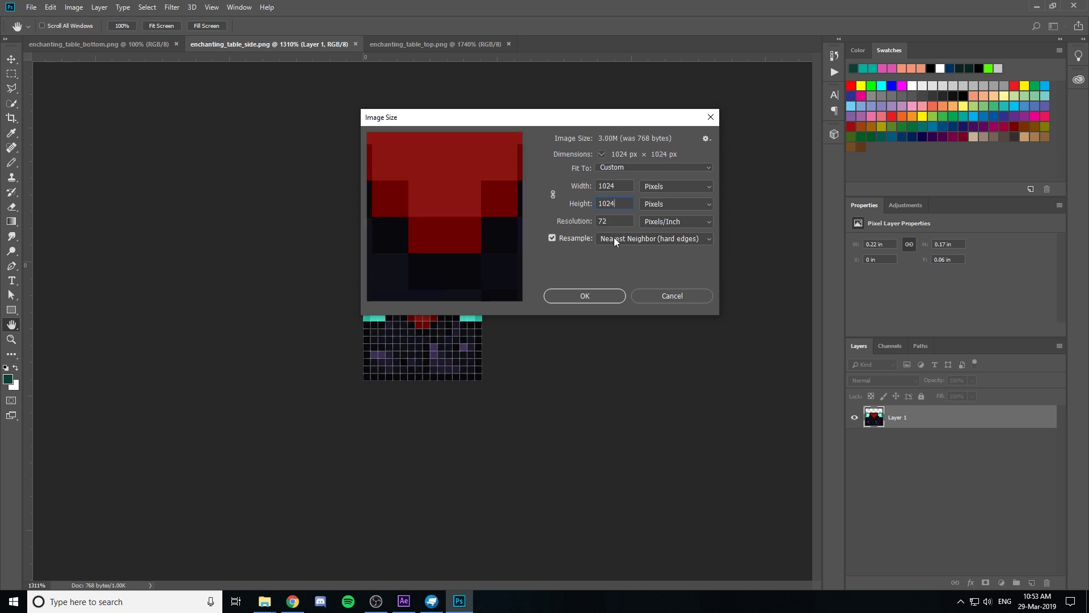
click(584, 295)
key(v)
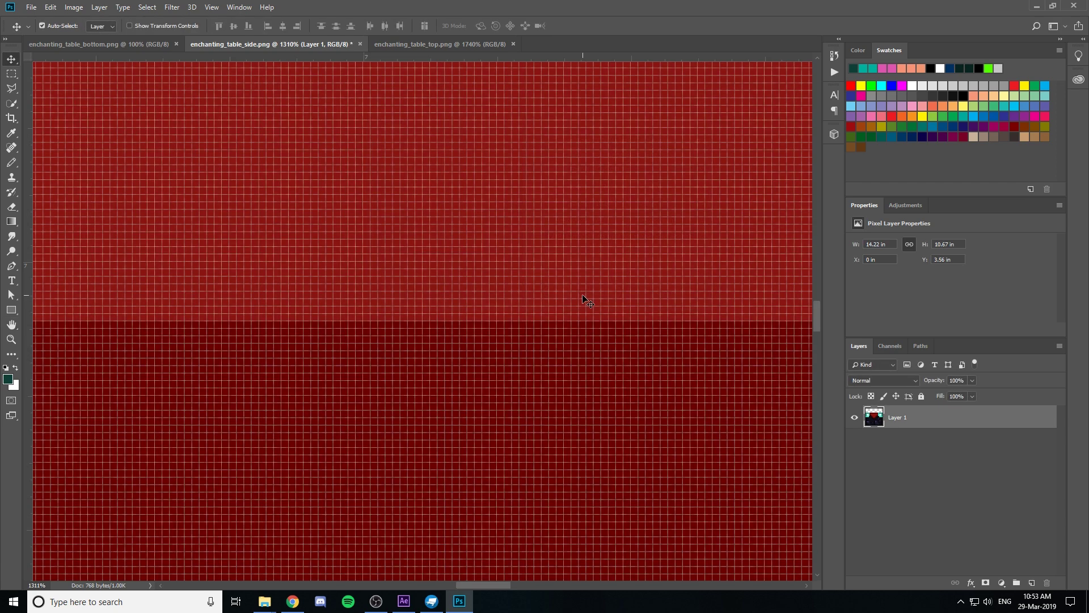
alt+scroll(528, 289, down, 3)
alt+scroll(527, 288, down, 8)
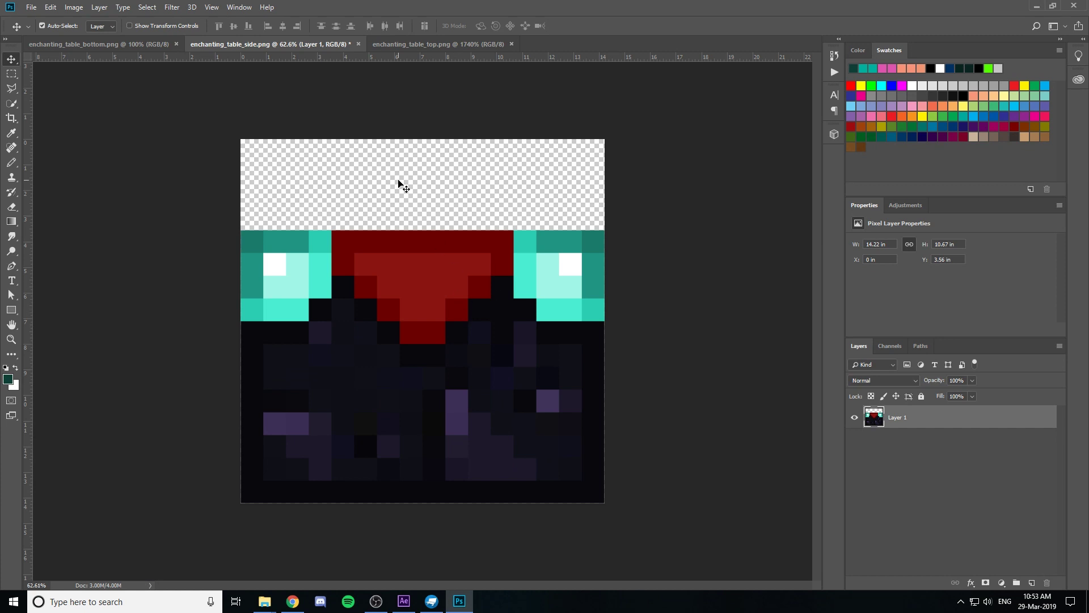
Resize enchanting_table_top.png to 1024 × 1024 px as well
click(418, 44)
click(74, 6)
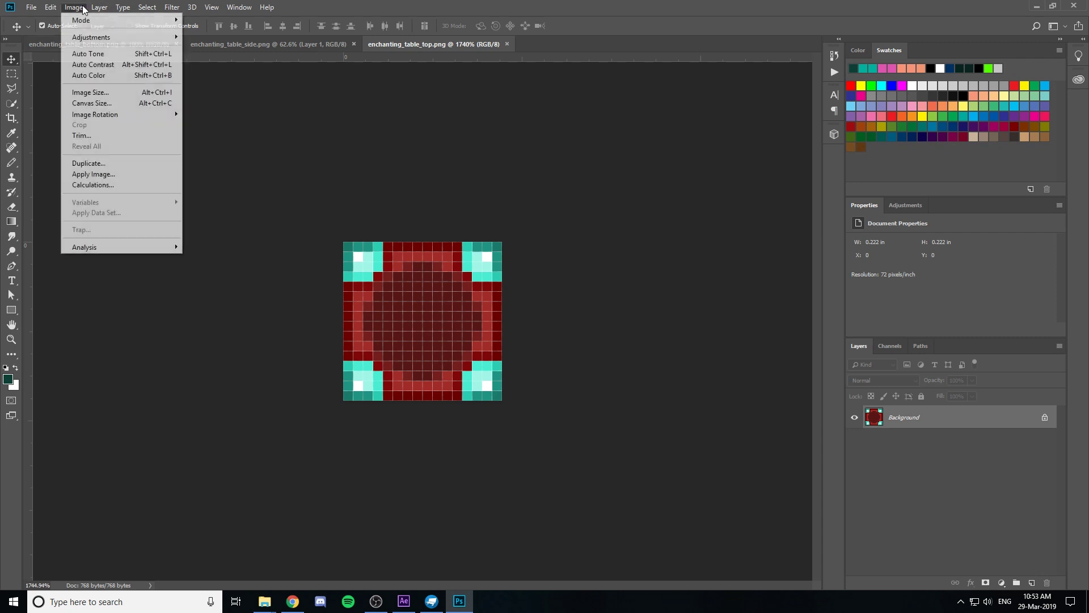
click(98, 95)
text(1024)
key(Tab)
text(1024)
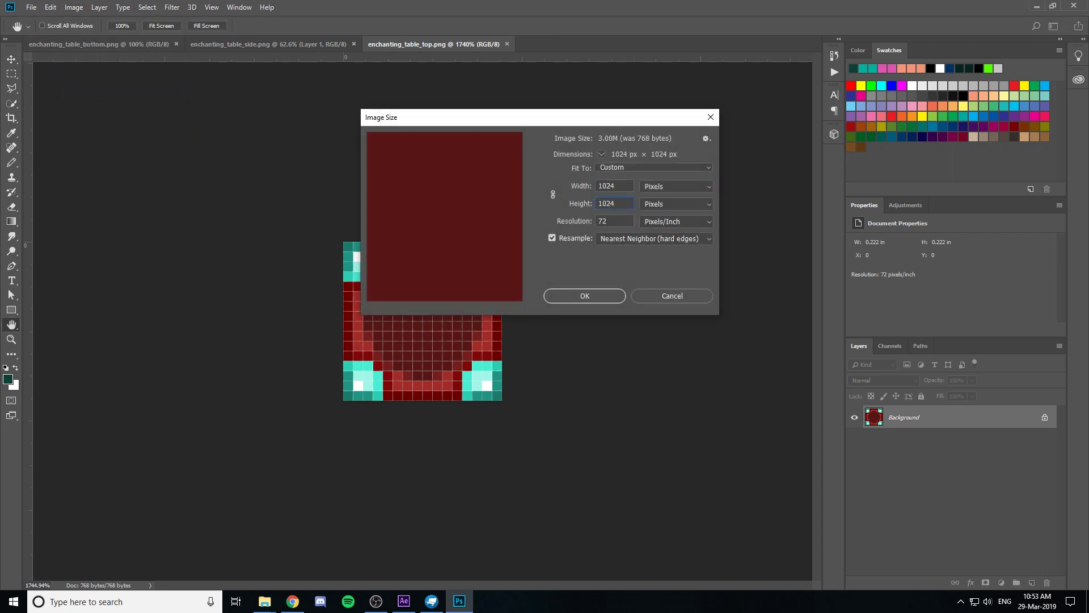
click(590, 295)
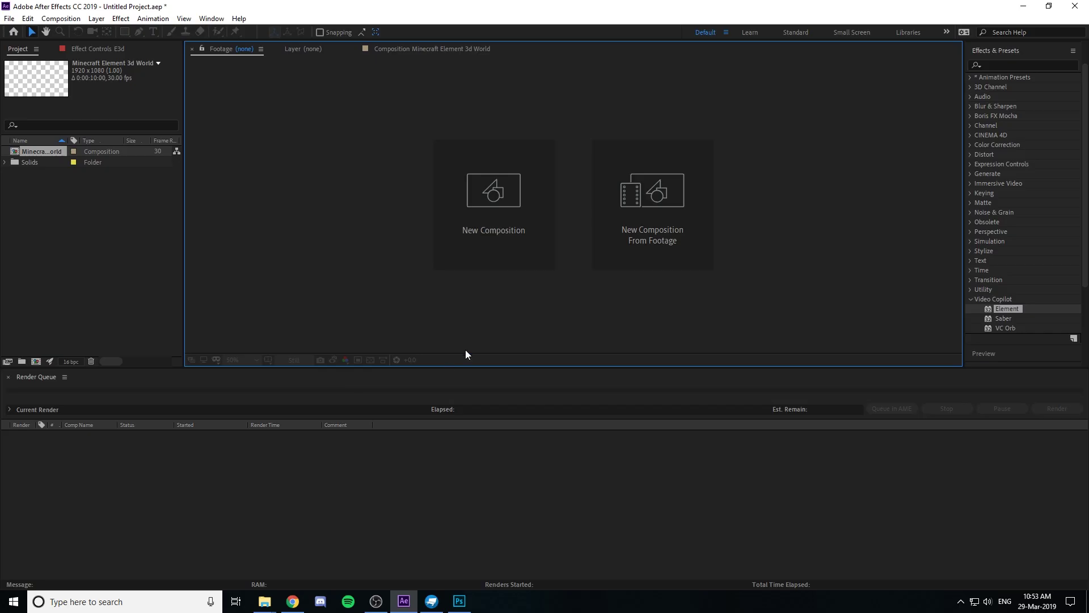
Create a new composition named Minecraft Element3d Block
click(478, 232)
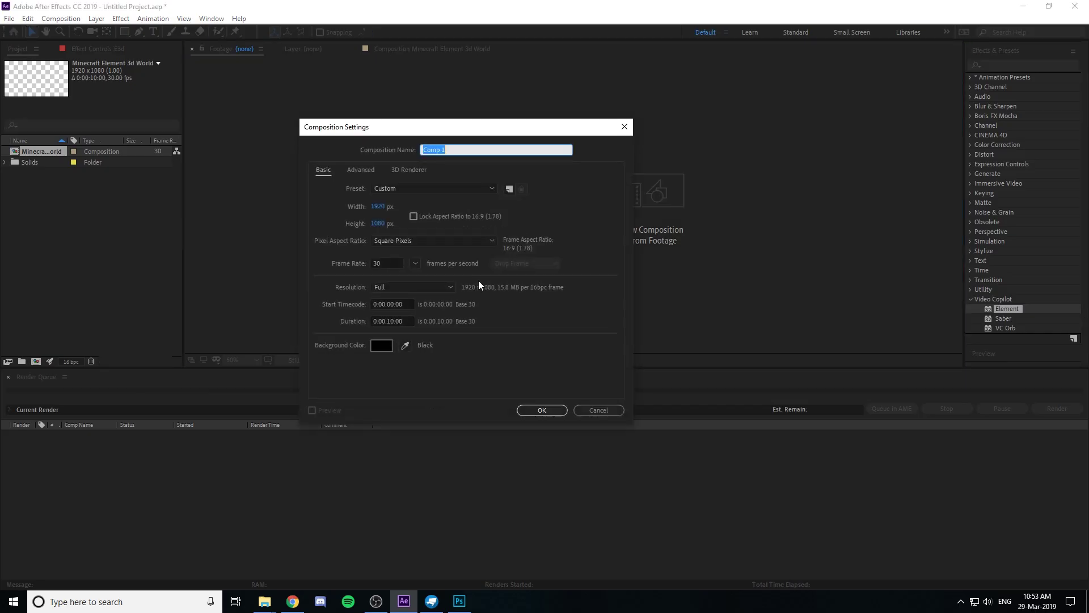
text(Minecraft Element3d Block)
key(Return)
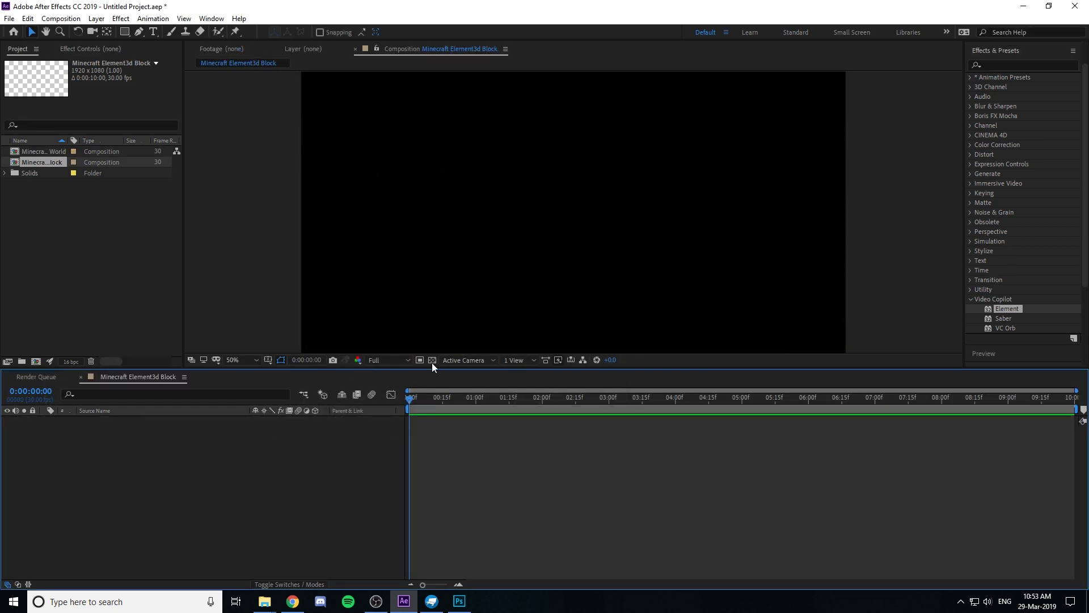
Add a solid layer named E3d and apply the Element effect to it
right_click(280, 332)
mouse_move(216, 339)
click(306, 368)
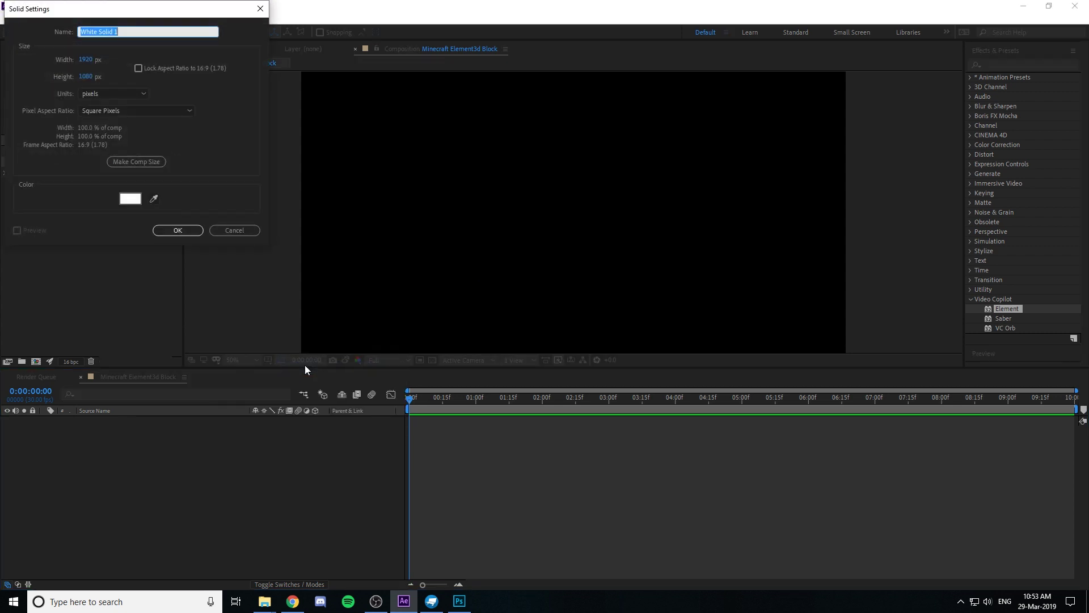
text(E3d)
key(Return)
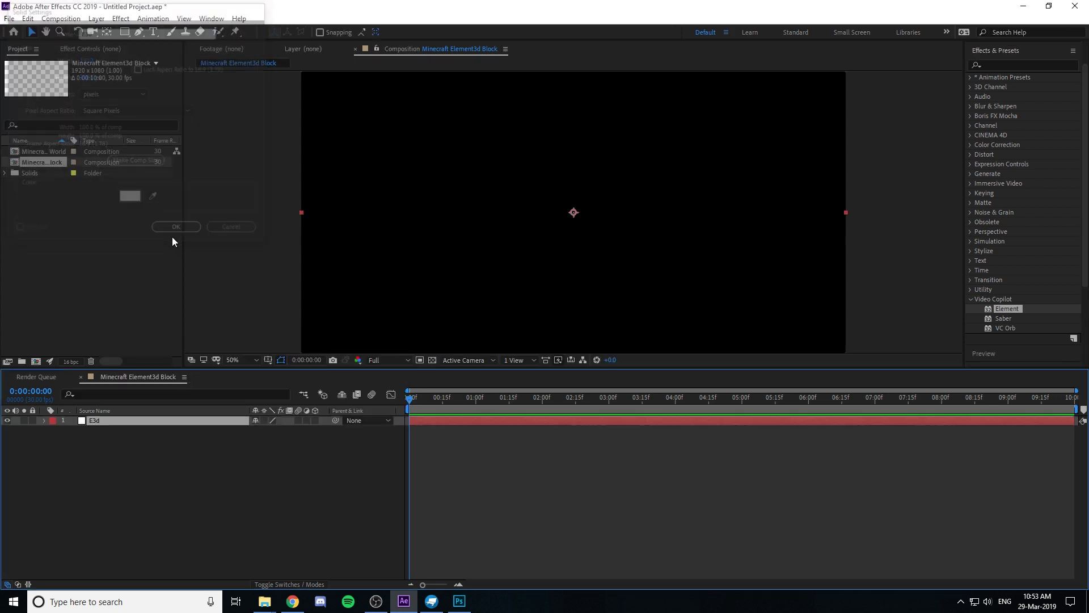
drag(1015, 309, 122, 426)
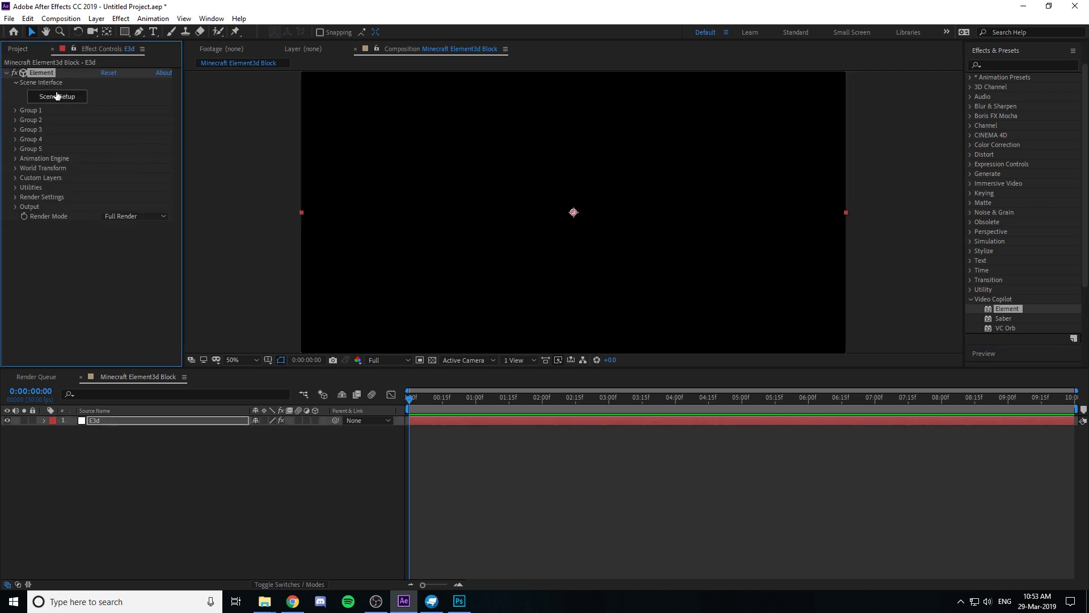
Import enchanting_table.obj from element3d models into the Element 3D scene, accepting the import preferences
click(57, 97)
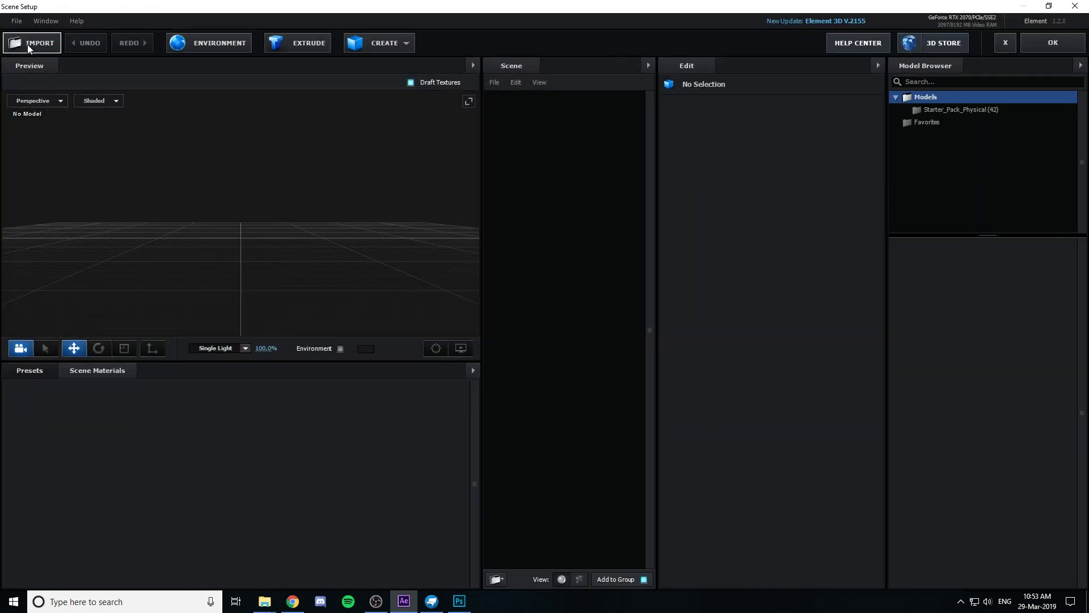
click(27, 44)
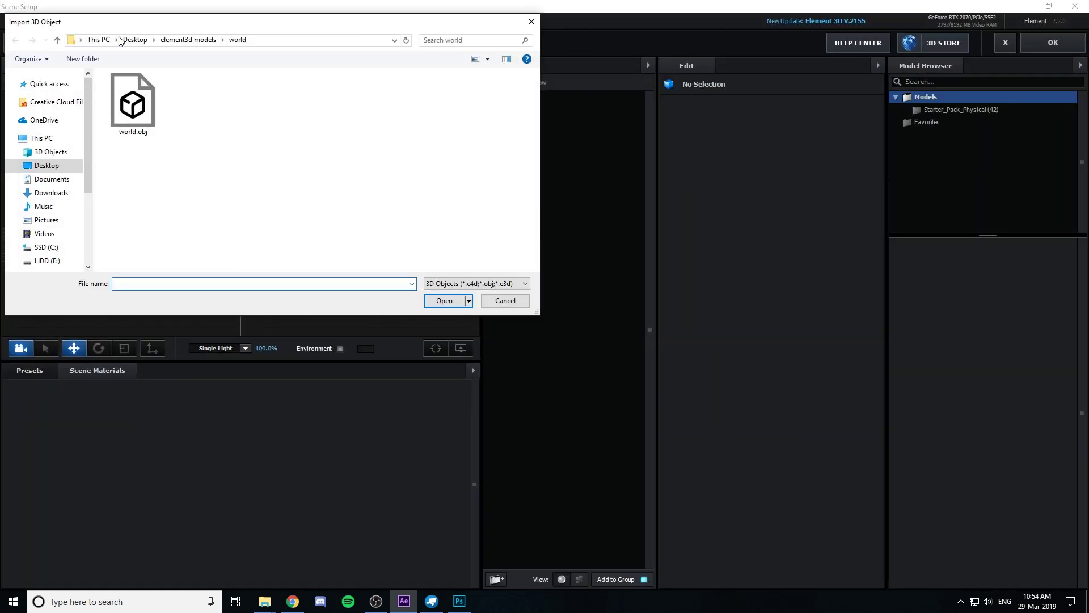
click(188, 40)
double_click(174, 88)
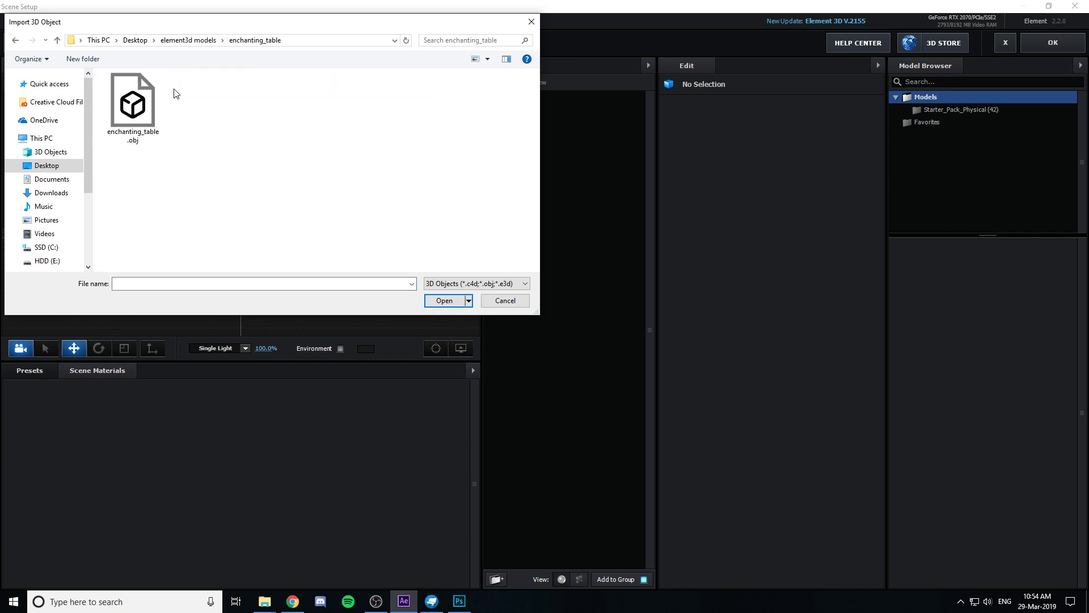
click(148, 103)
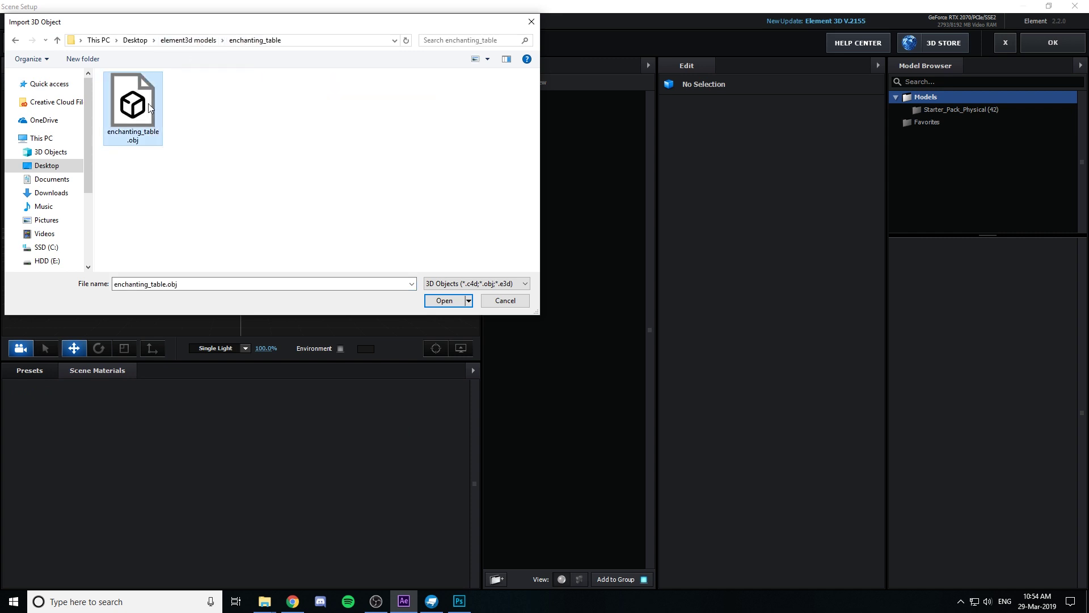
click(445, 301)
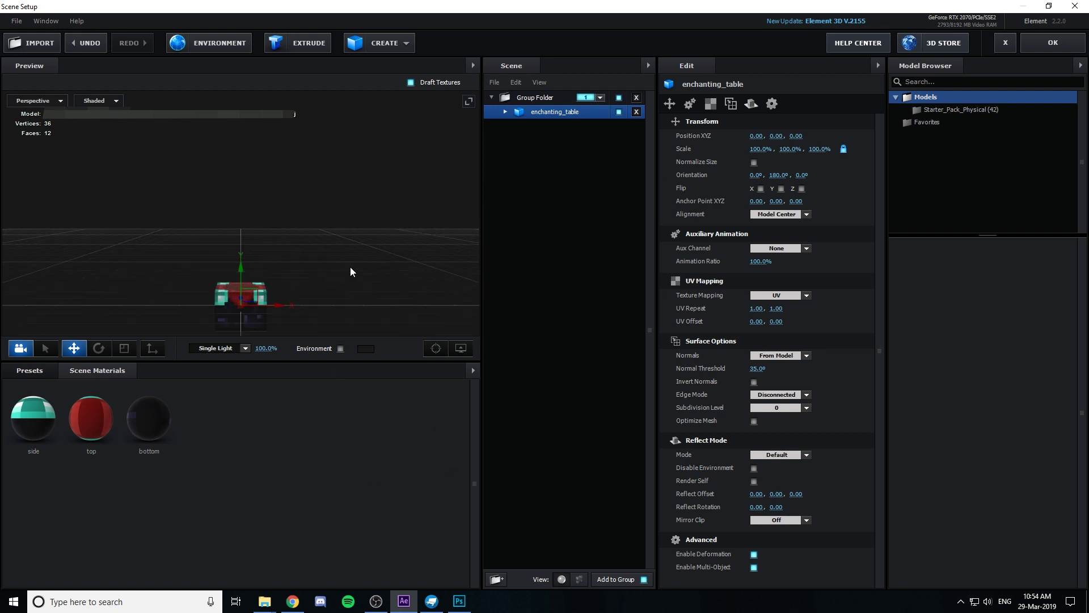
click(318, 238)
Set the enchanting_table model's scale to 500 and orbit the preview around it
drag(319, 238, 289, 189)
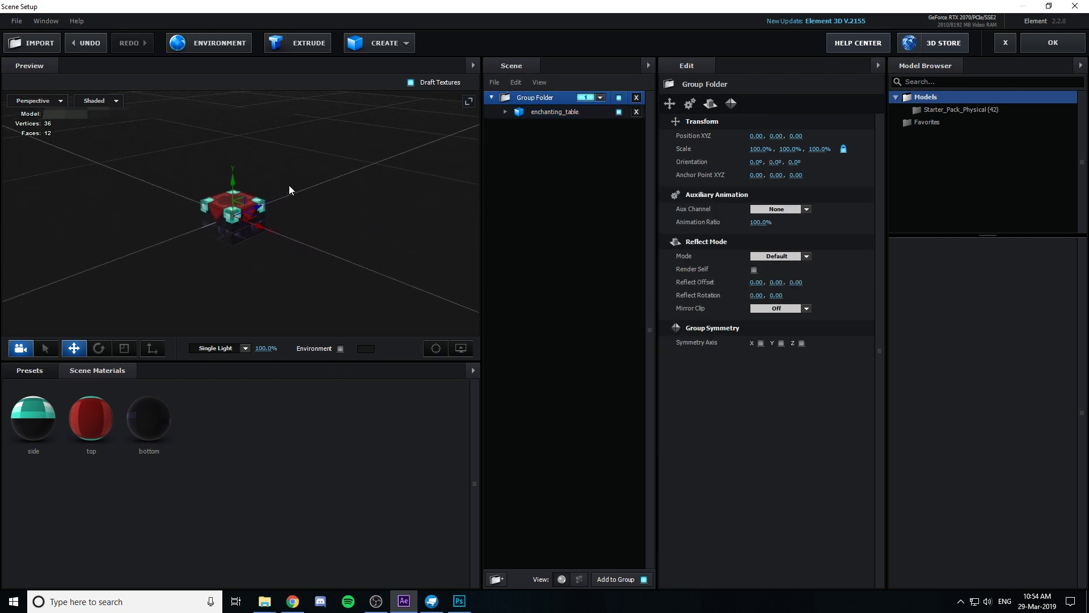
click(553, 115)
click(760, 148)
text(500)
key(Return)
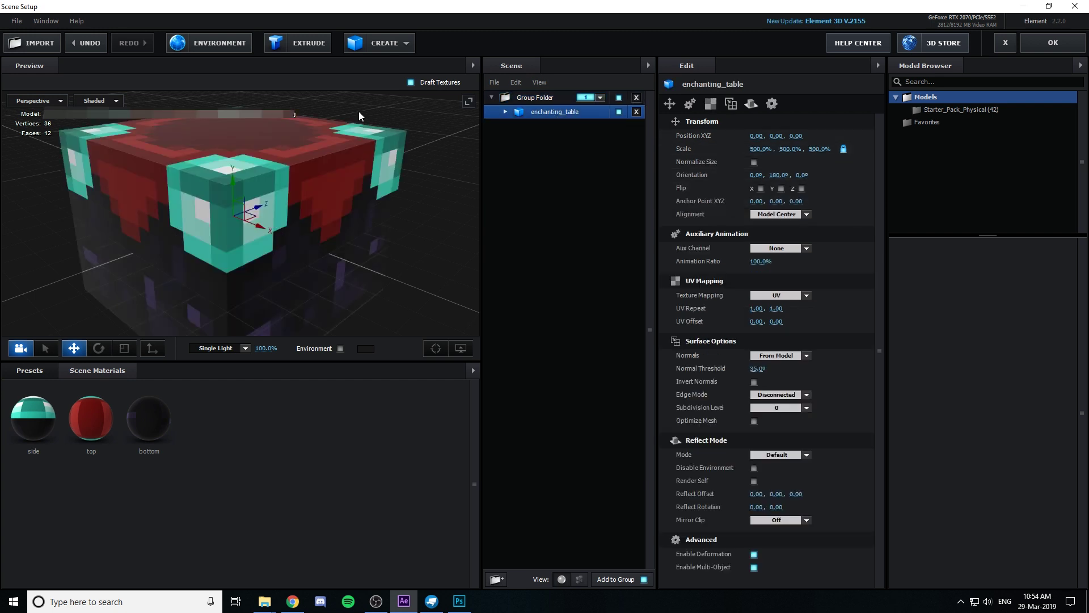
drag(405, 154, 136, 172)
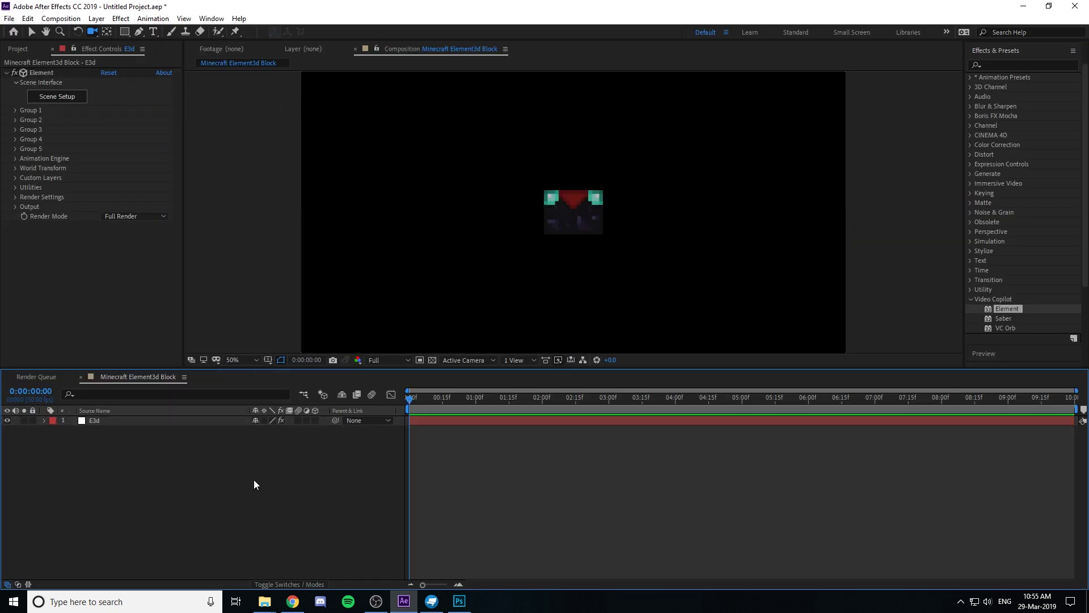
Add a default Camera 1 layer, reveal its Transform properties, and orbit to an angled view
right_click(192, 458)
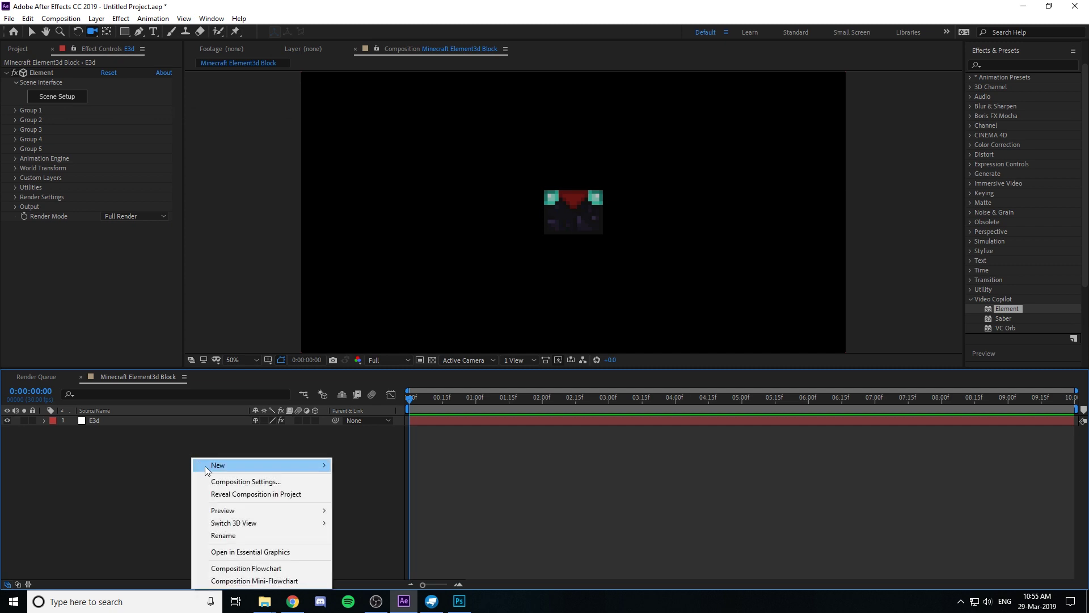
mouse_move(216, 465)
click(383, 520)
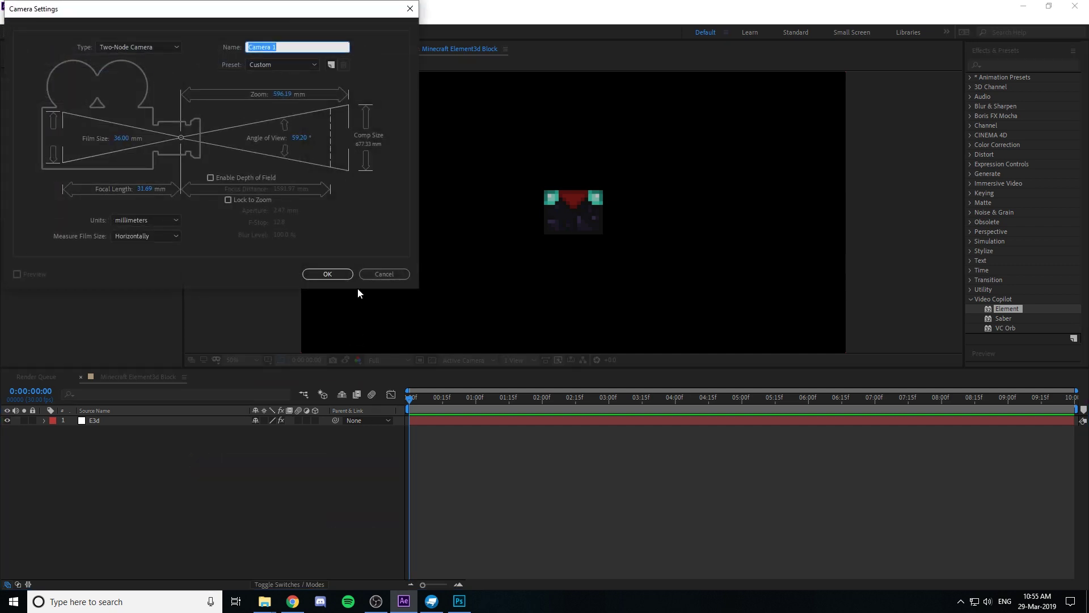
click(322, 274)
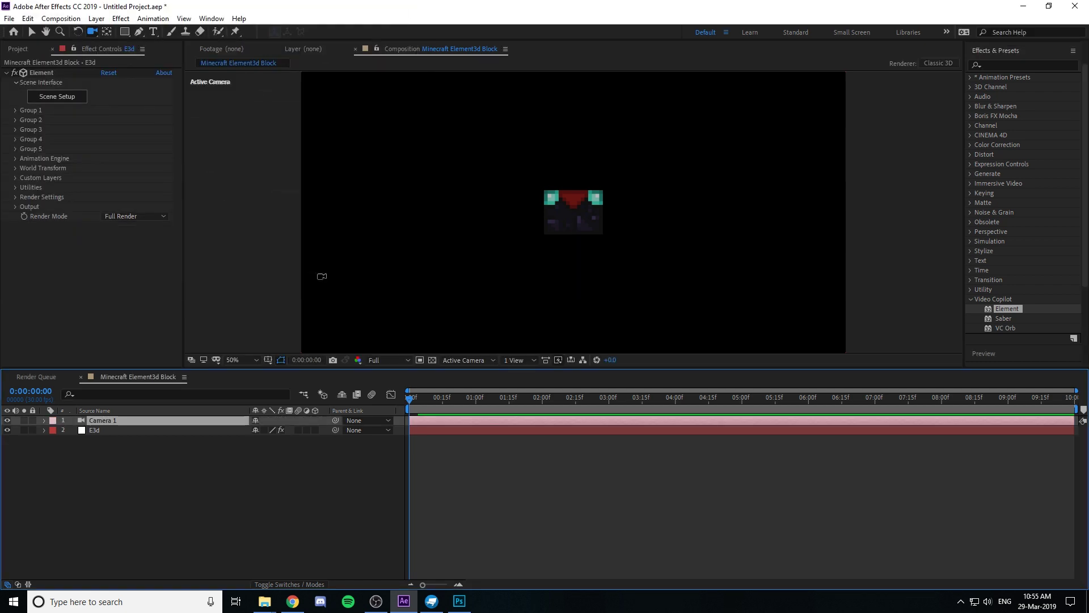
click(44, 420)
click(53, 430)
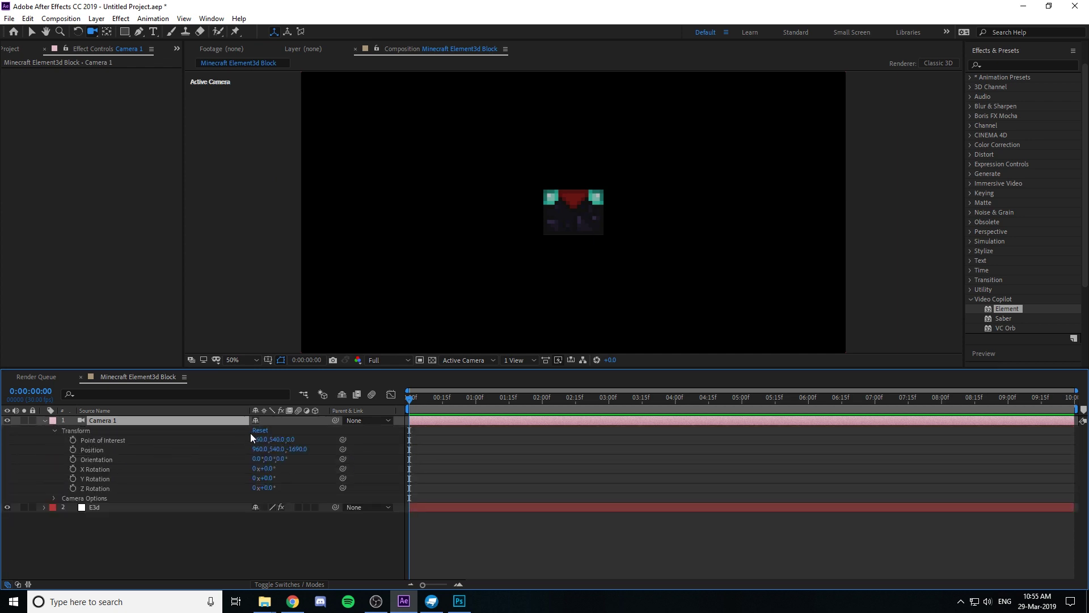
mouse_move(599, 200)
mouse_down()
mouse_move(523, 175)
mouse_move(642, 227)
mouse_move(523, 262)
mouse_move(555, 190)
mouse_move(630, 194)
mouse_move(497, 176)
mouse_move(637, 180)
mouse_move(581, 182)
mouse_move(597, 249)
mouse_move(669, 211)
mouse_move(569, 161)
mouse_move(559, 212)
mouse_move(662, 194)
mouse_move(593, 168)
mouse_move(578, 194)
mouse_up()
Undo the last camera move and create a null for the E3d layer's Group 1
key(ctrl+z)
click(102, 508)
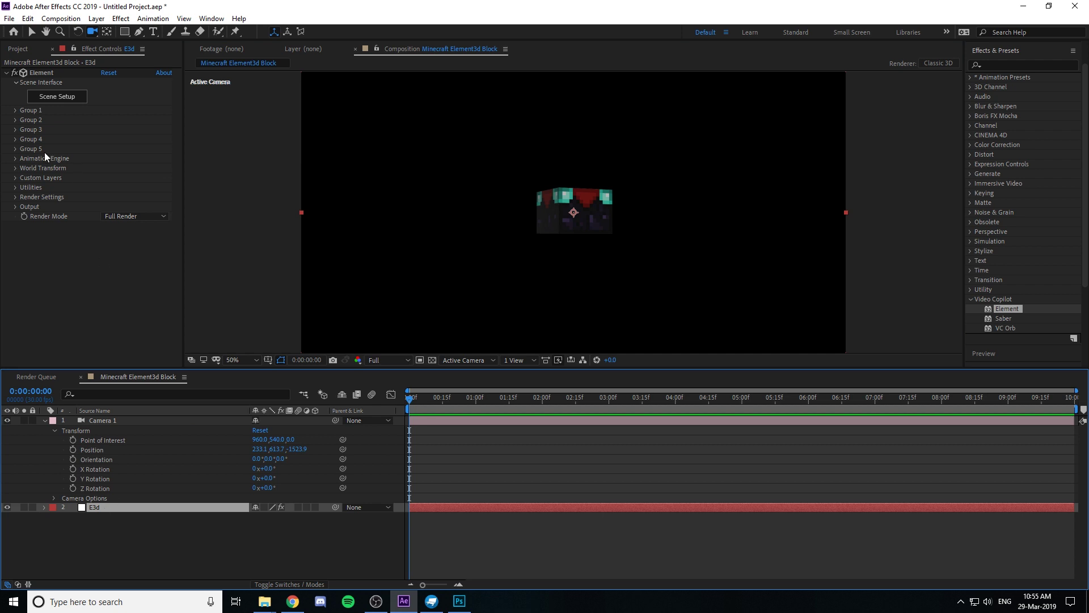
click(15, 109)
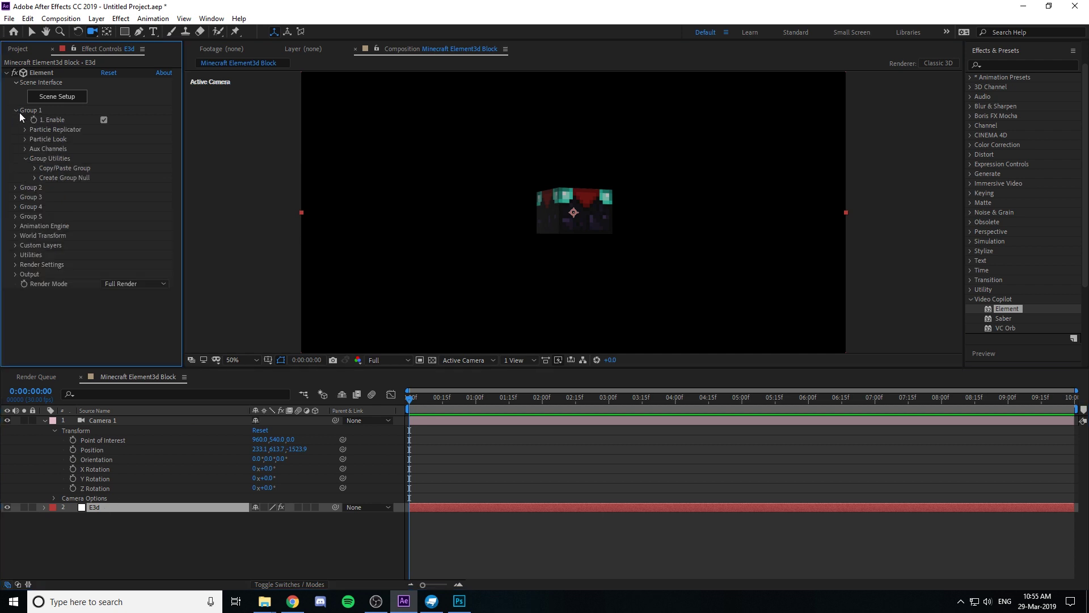
click(34, 178)
click(63, 193)
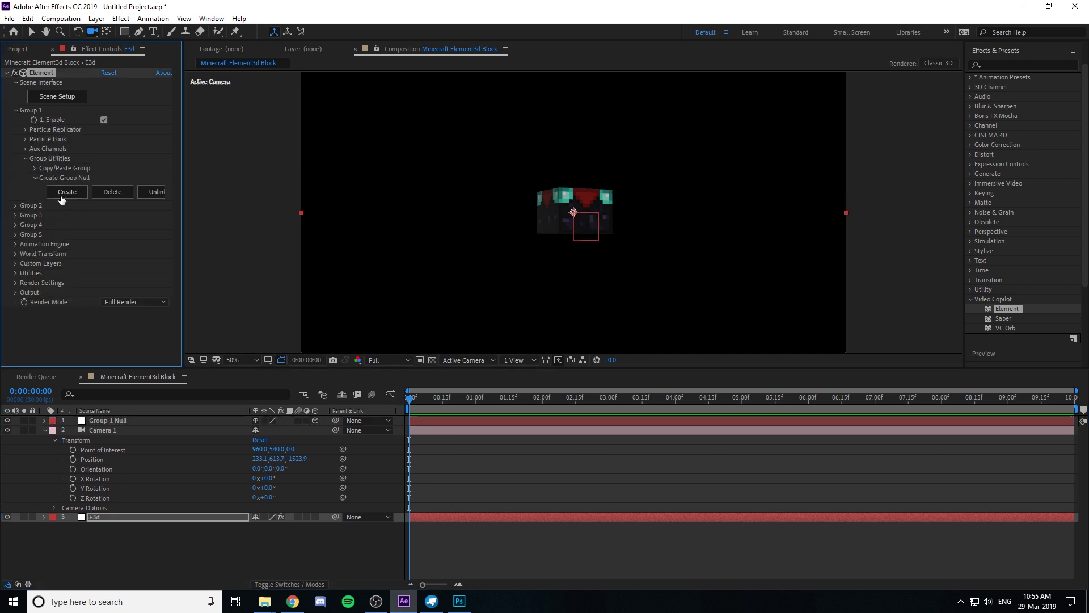
Pick-whip Camera 1's Point of Interest to Group 1 Null's Position, then orbit the block
click(130, 420)
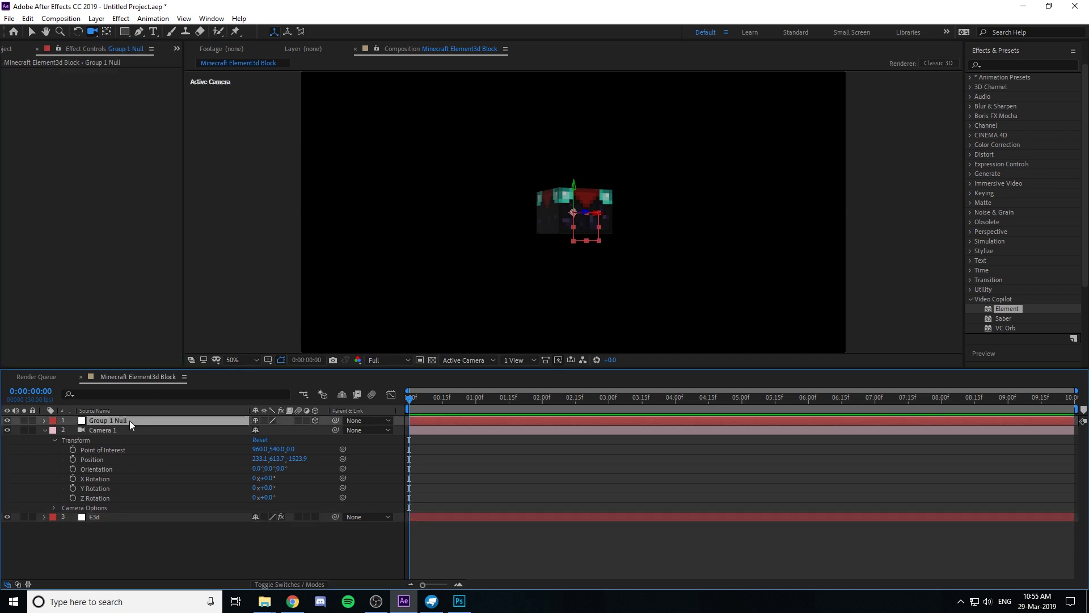
key(p)
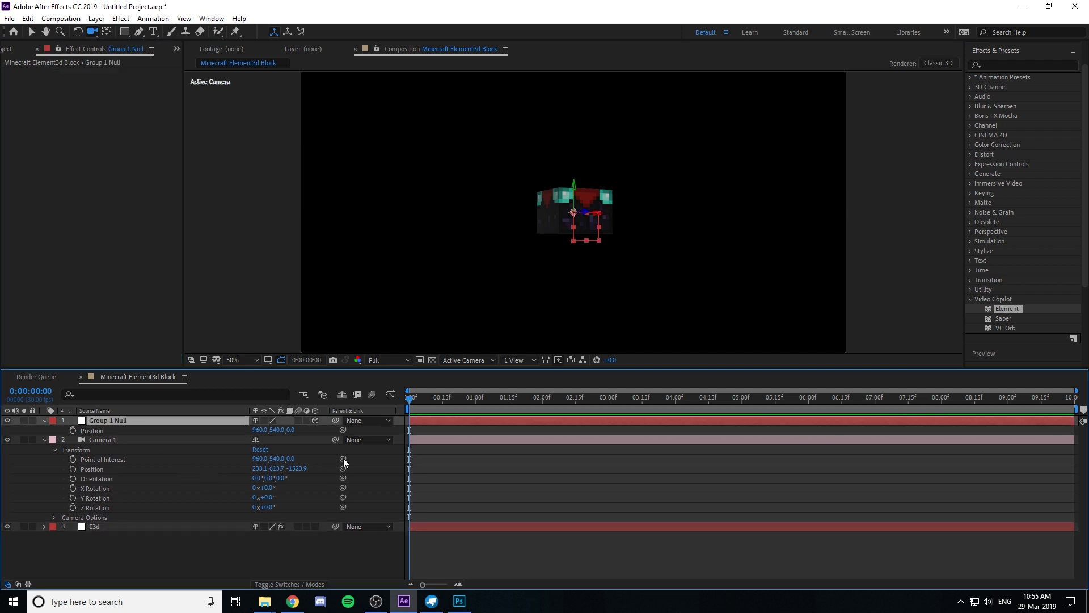
drag(343, 458, 186, 431)
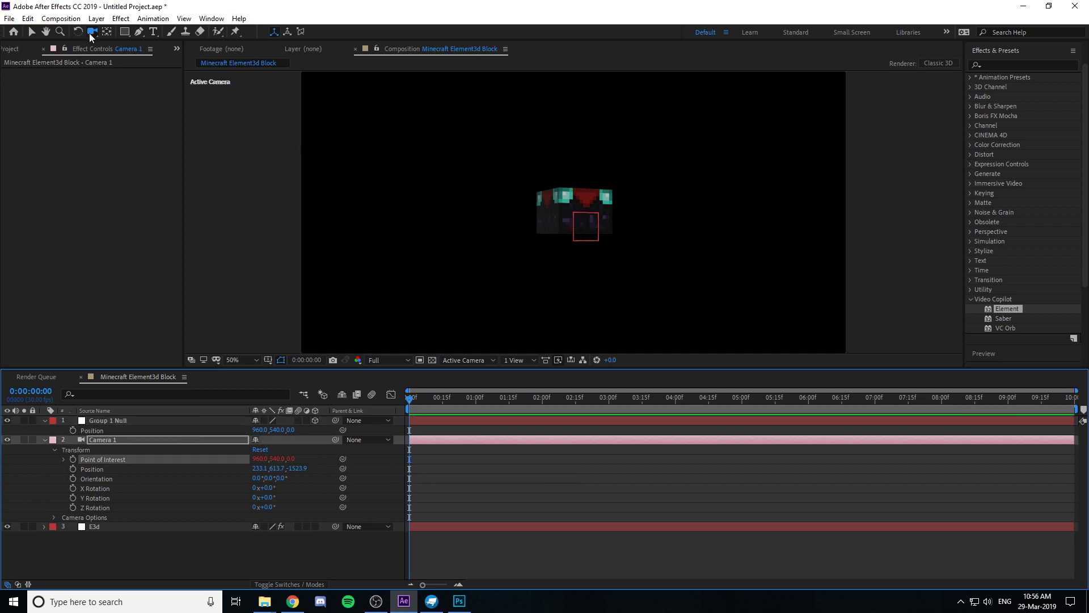
drag(676, 175, 698, 221)
Open models/item/diamond_sword.json in Blockbench and select its element
key(alt+Tab)
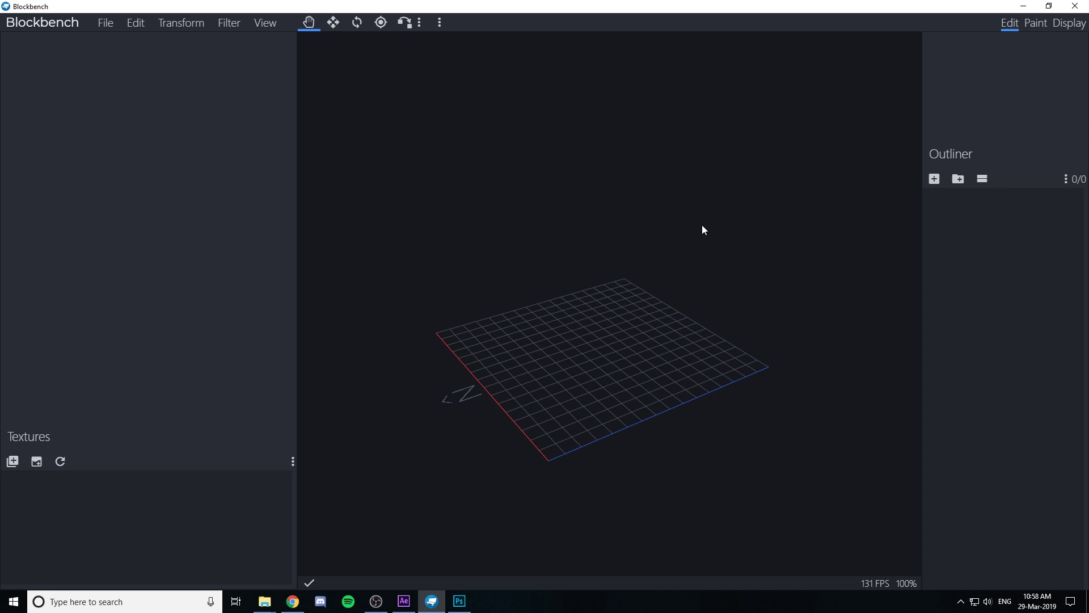
key(ctrl+o)
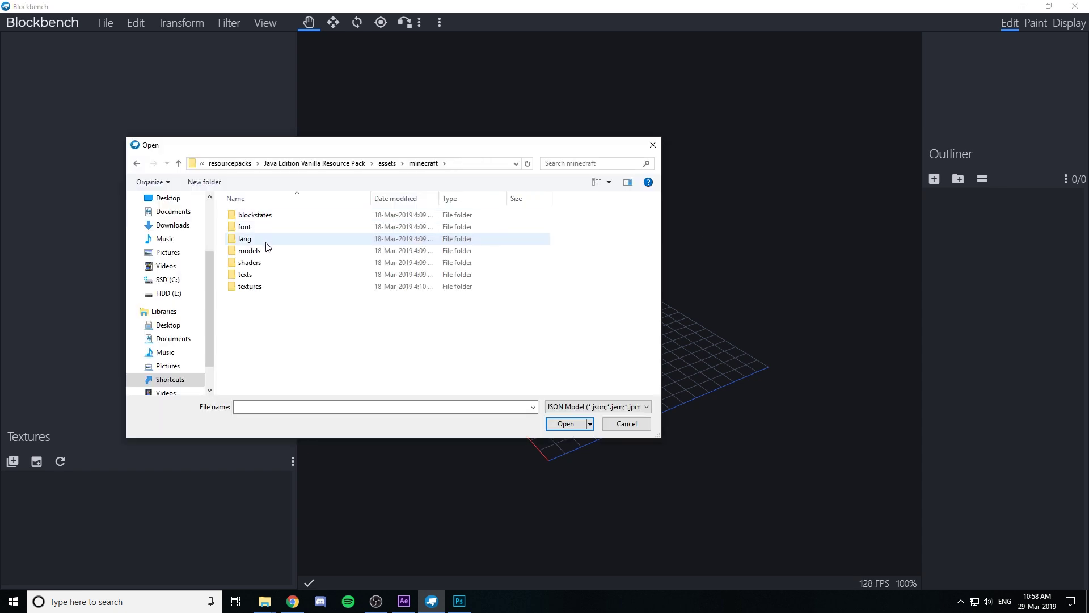
double_click(265, 254)
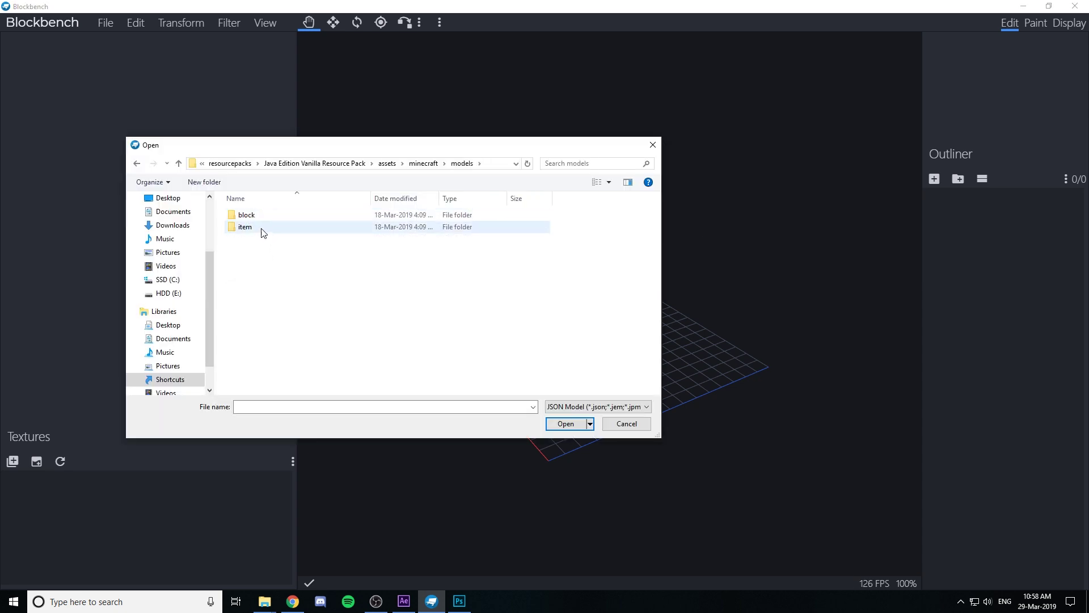
click(262, 230)
double_click(263, 230)
scroll(271, 352, down, 5)
click(272, 352)
key(d)
scroll(271, 352, down, 12)
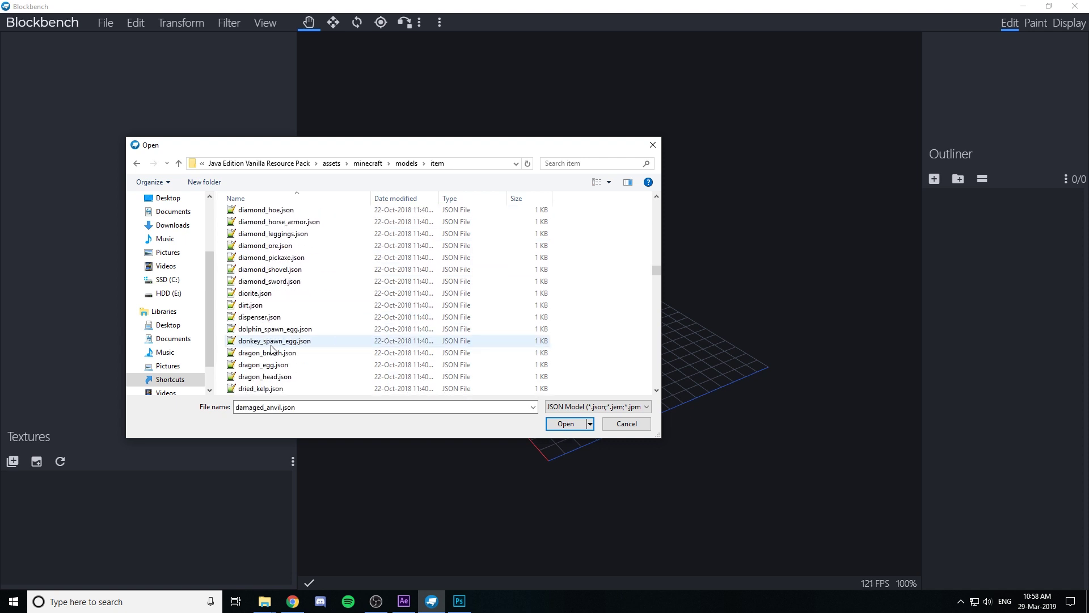
click(275, 343)
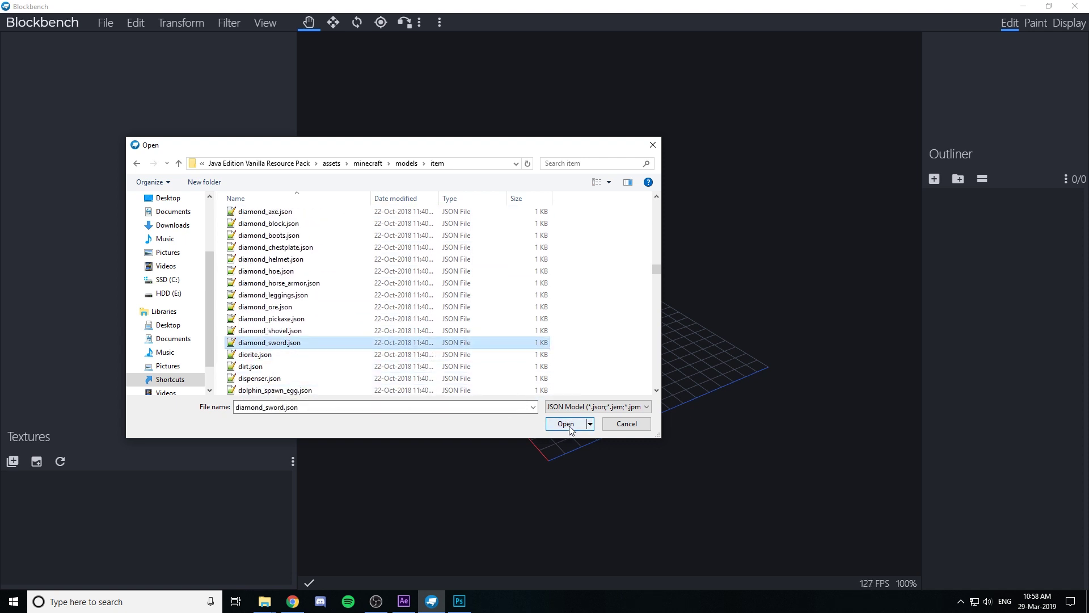
click(566, 426)
key(ctrl+a)
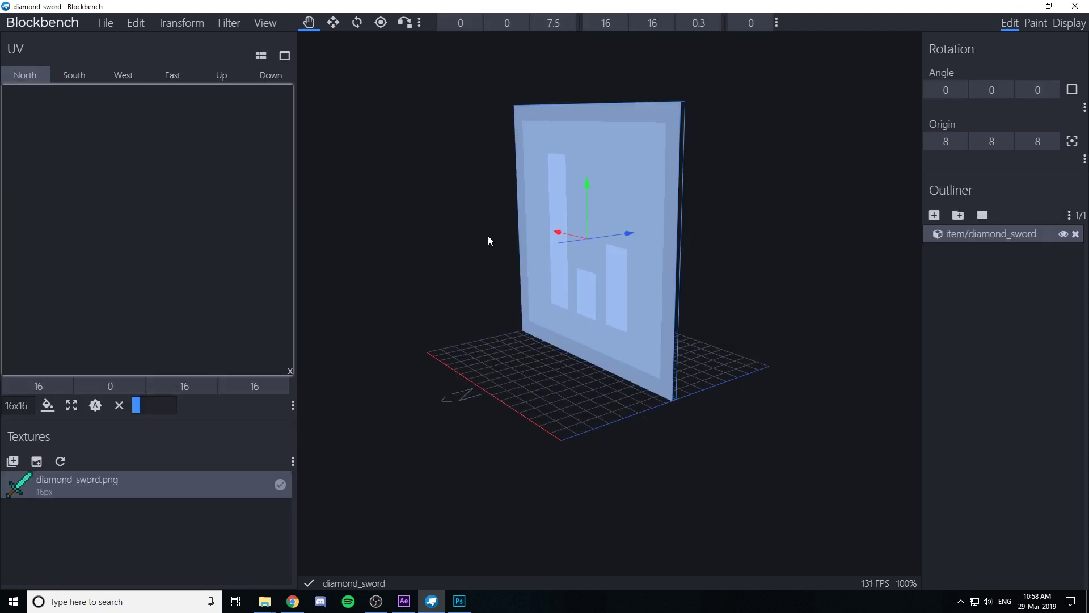
Save diamond_sword.png into a new diamond_sword folder in element3d models, dismissing the warning
right_click(115, 488)
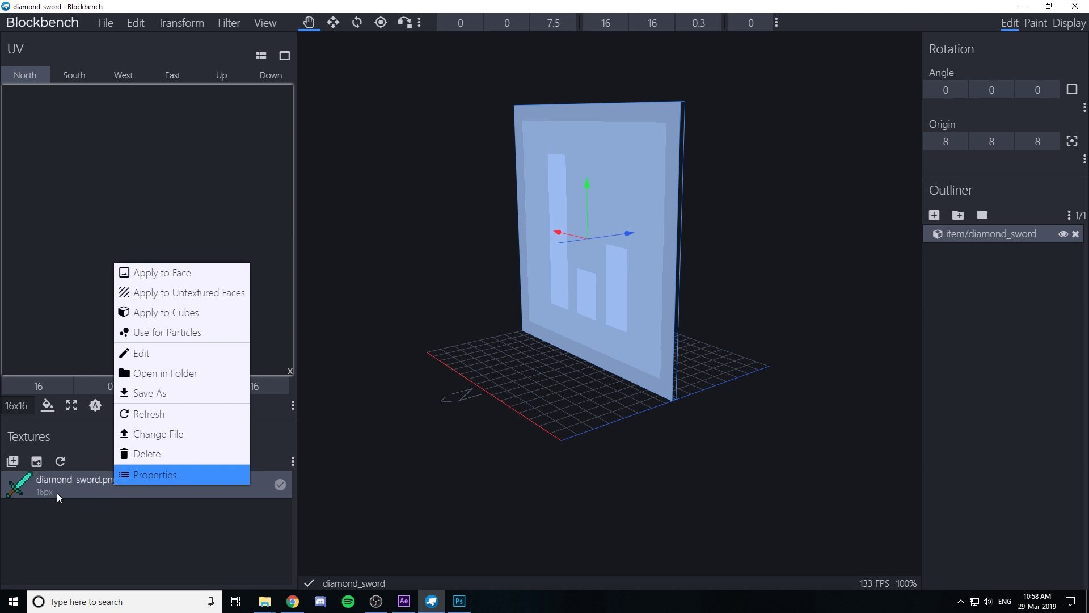
click(168, 394)
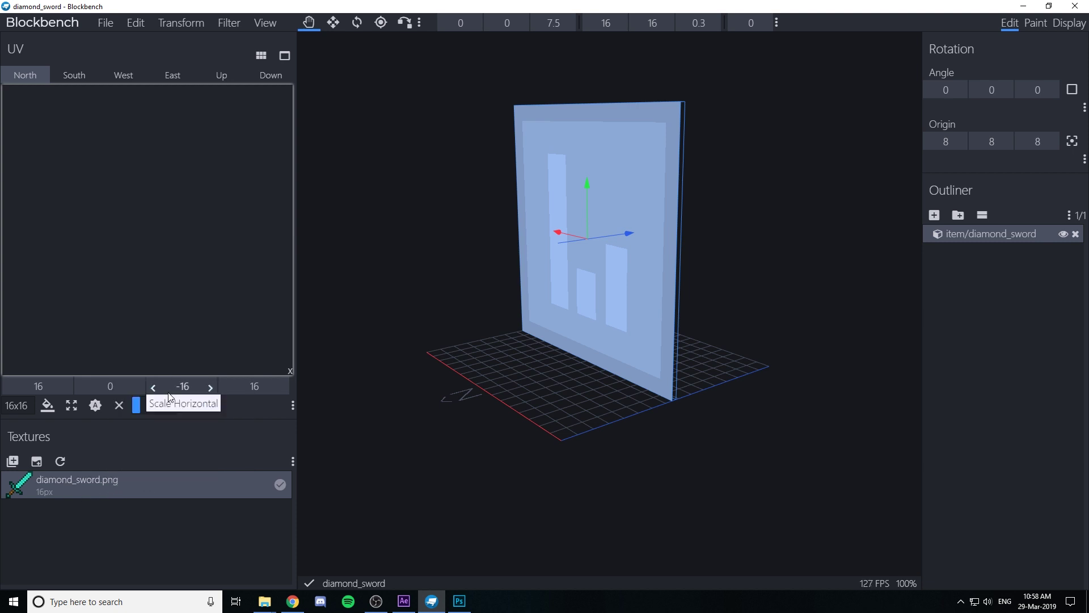
key(ctrl+shift+n)
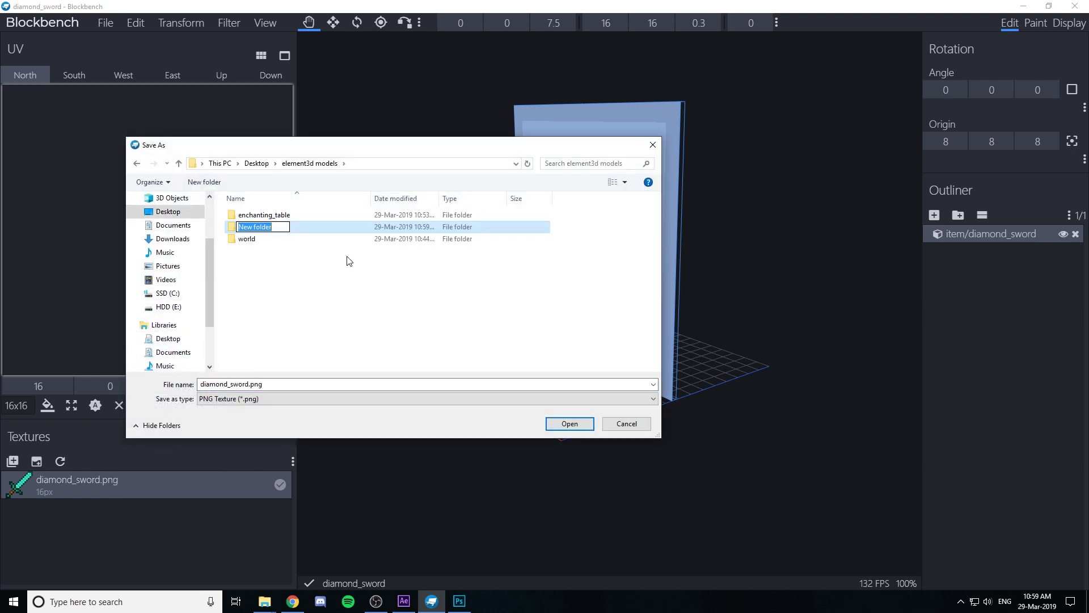
key(BackSpace)
text(diamond_sword)
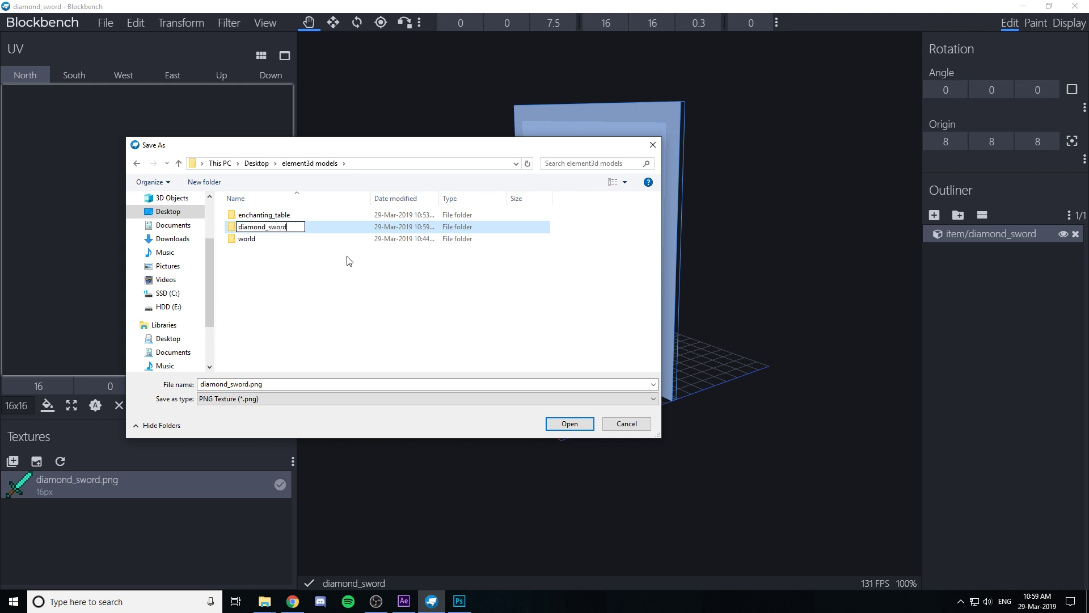
key(Return)
click(556, 427)
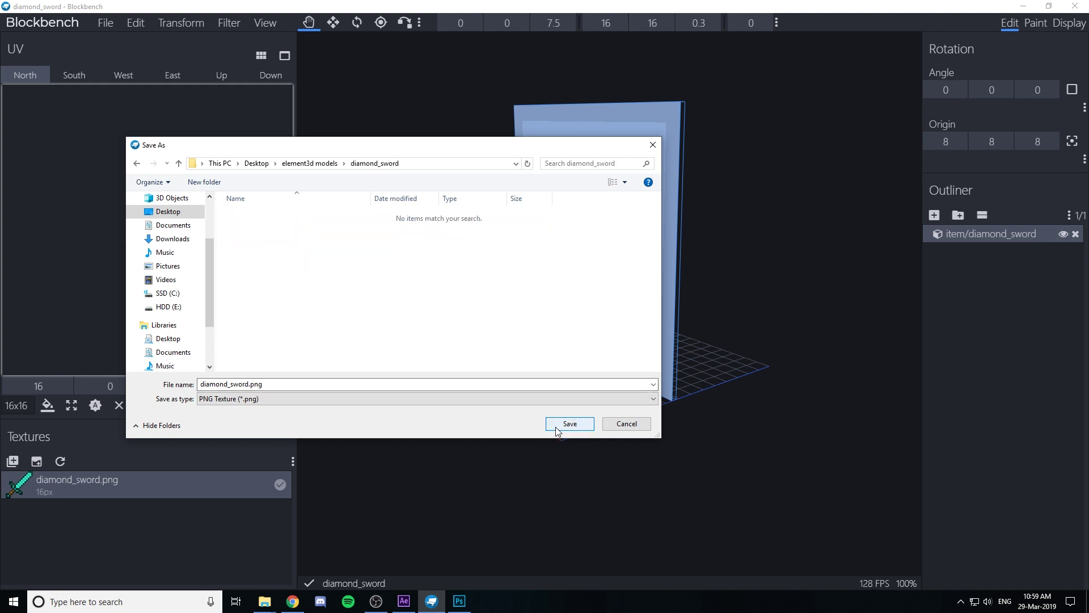
click(556, 427)
click(539, 180)
key(alt+Tab)
Open diamond_sword.png from the element3d models' diamond_sword folder in Photoshop
click(33, 8)
click(36, 27)
click(188, 26)
double_click(168, 79)
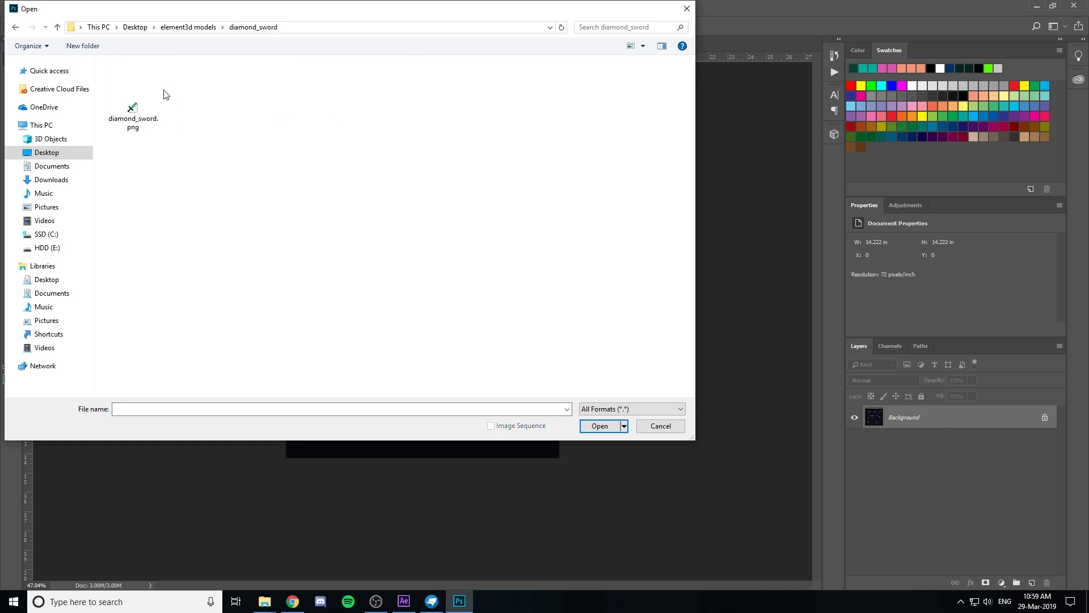
click(152, 103)
click(600, 426)
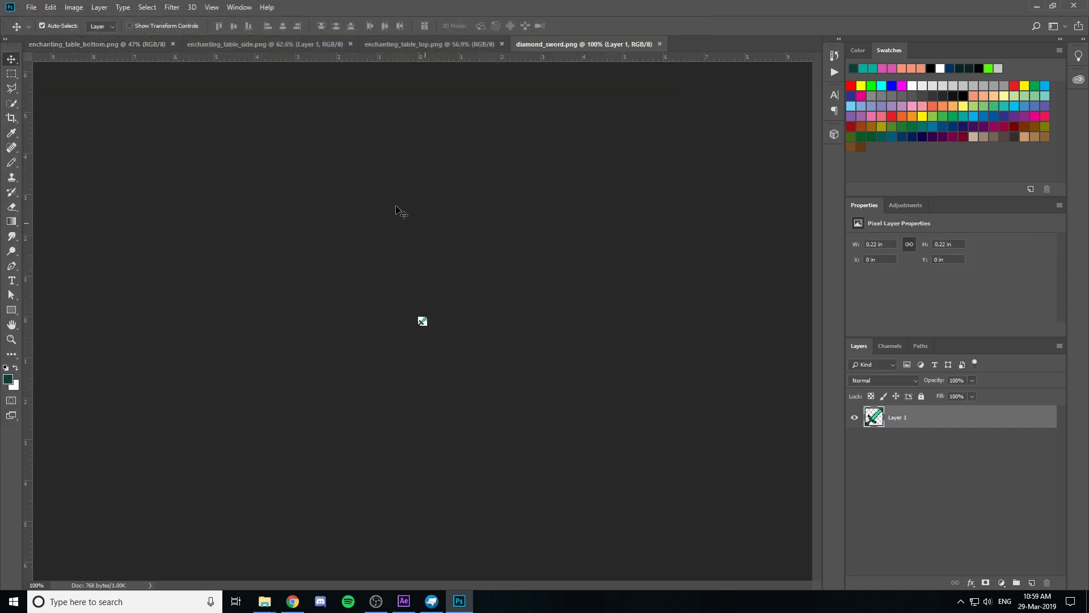
Resize the image to 1024 × 1024 px, keeping hard pixel edges
click(84, 8)
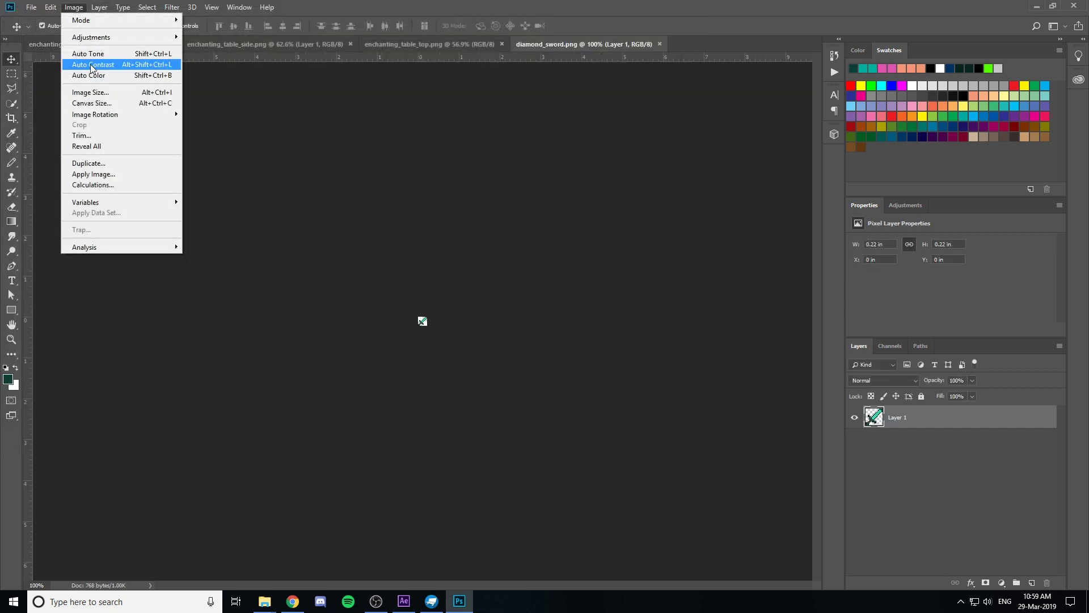
click(89, 93)
text(1024)
key(Tab)
text(01)
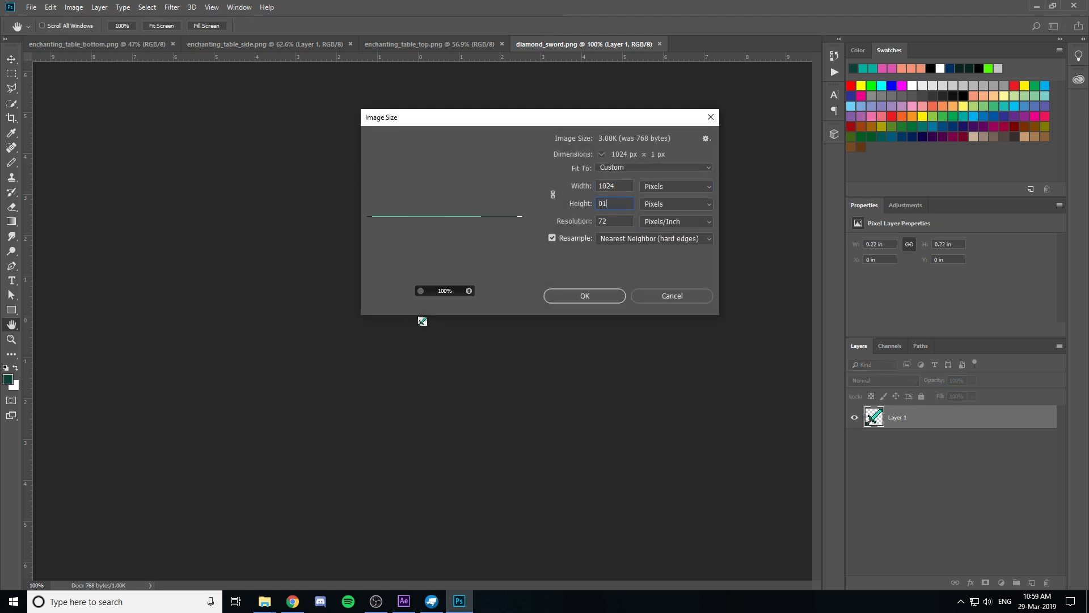
text(1024)
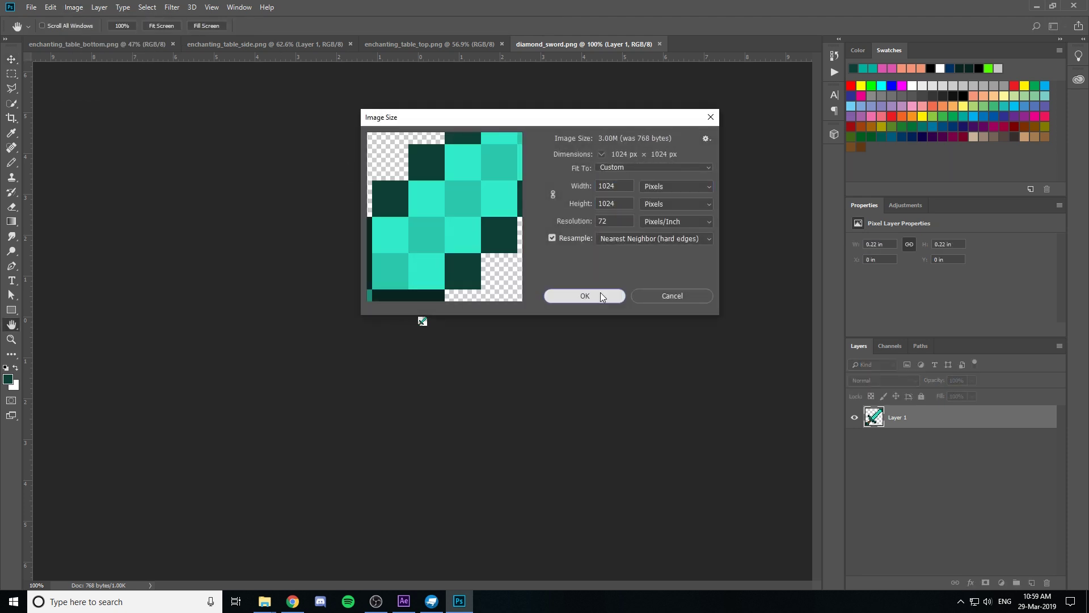
click(601, 294)
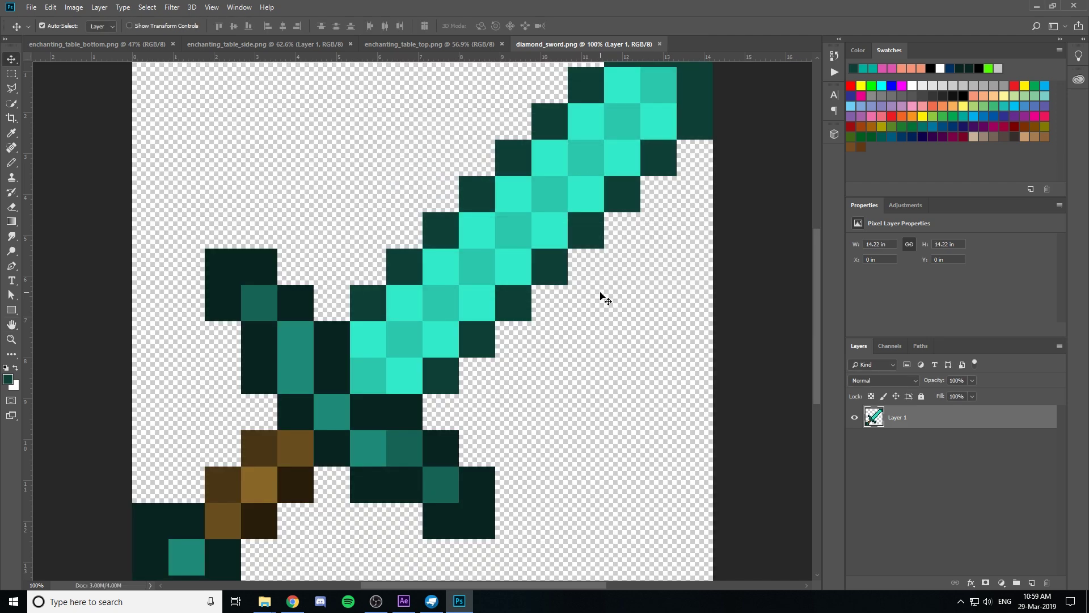
Create a 1920×1080, 30 fps, 10-second composition named Minecraft Element3d Diamond Sword
click(415, 604)
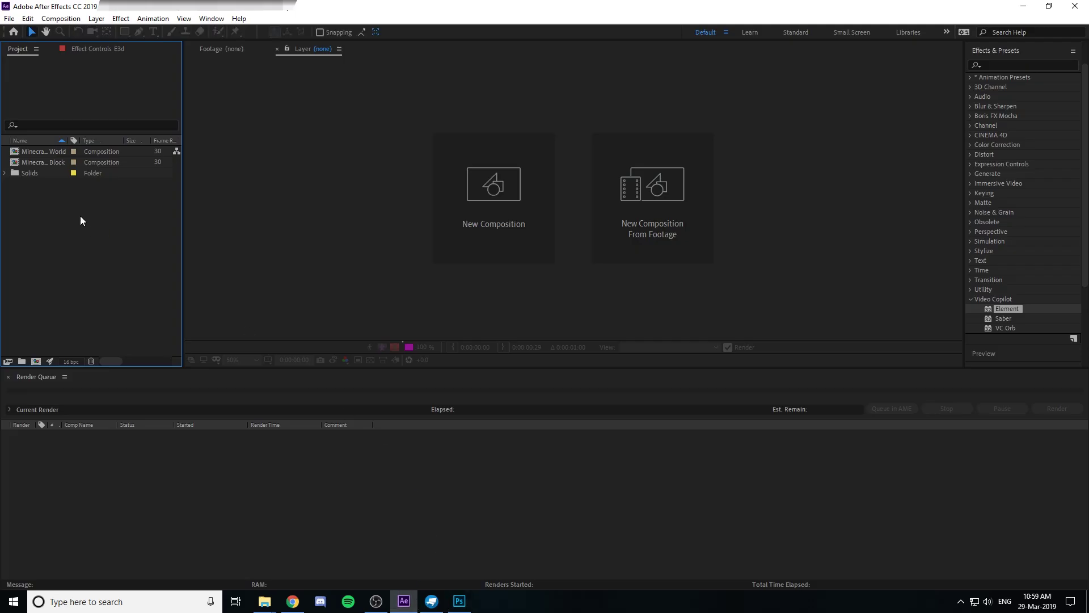
click(36, 362)
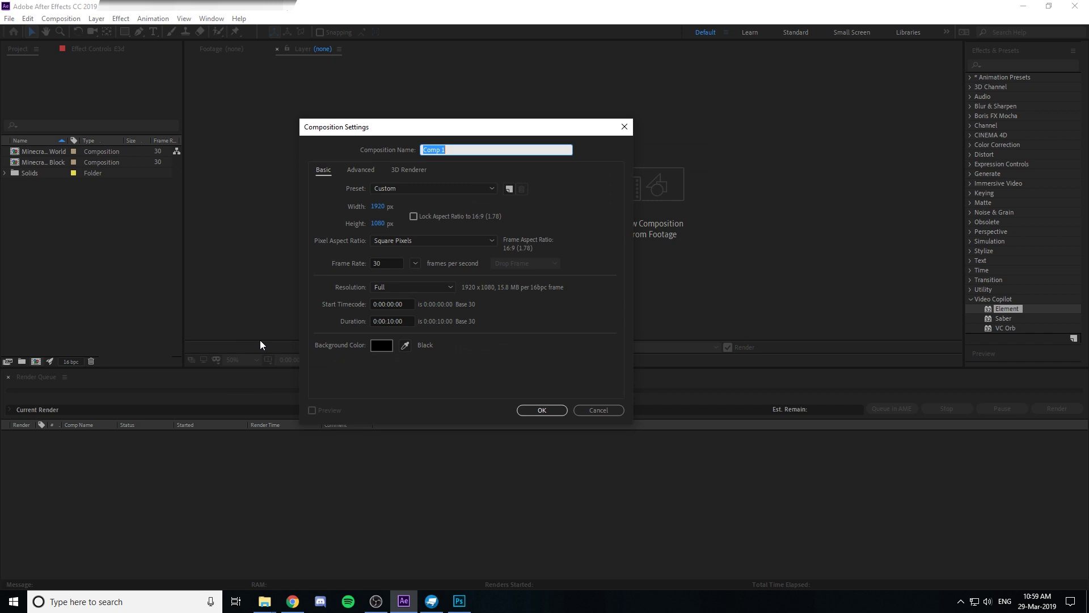
text(Minecraft Element3d Diamond Sword)
key(Return)
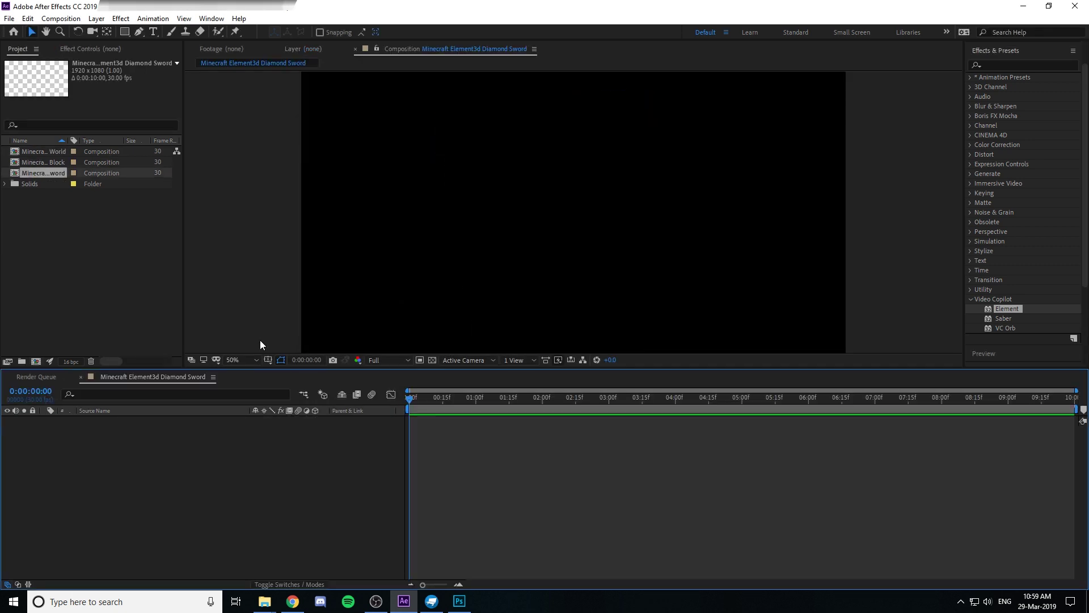
right_click(315, 455)
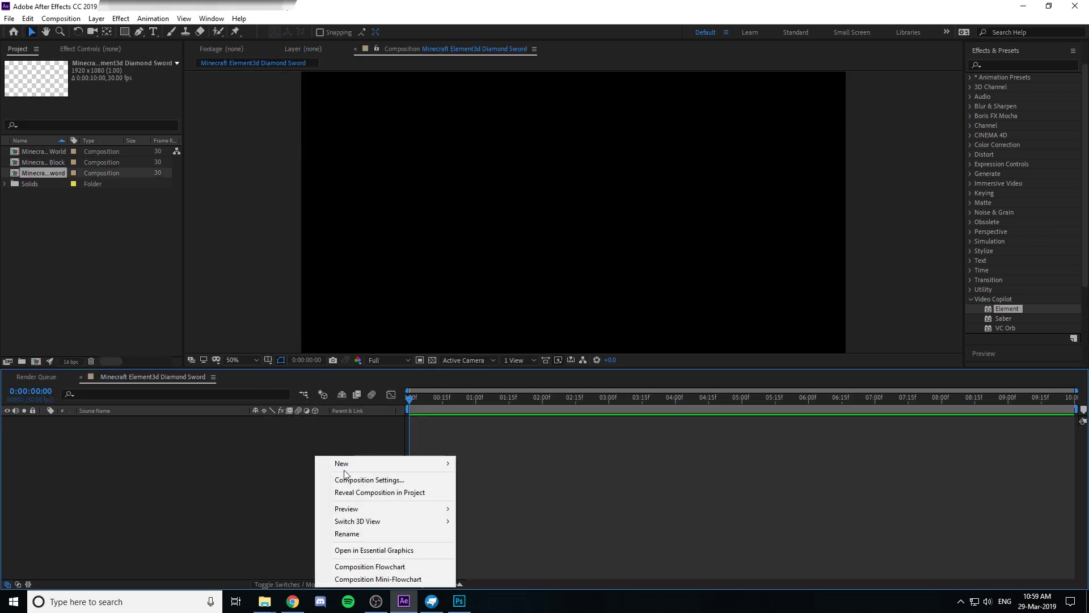
Add a white solid layer, rename it e3d, and apply the Video Copilot Element effect
mouse_move(397, 463)
click(494, 489)
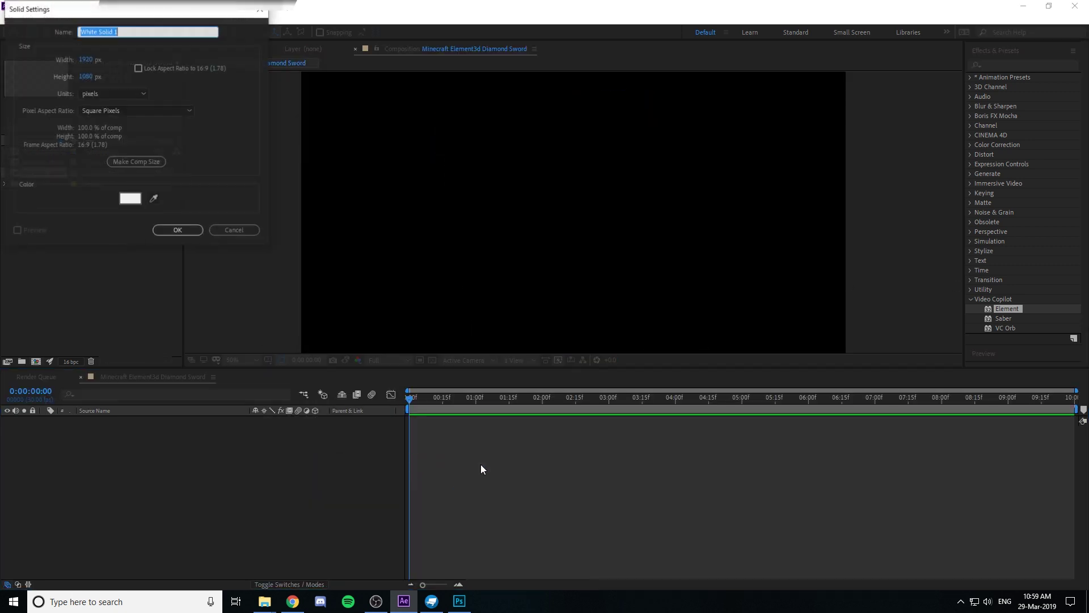
click(190, 231)
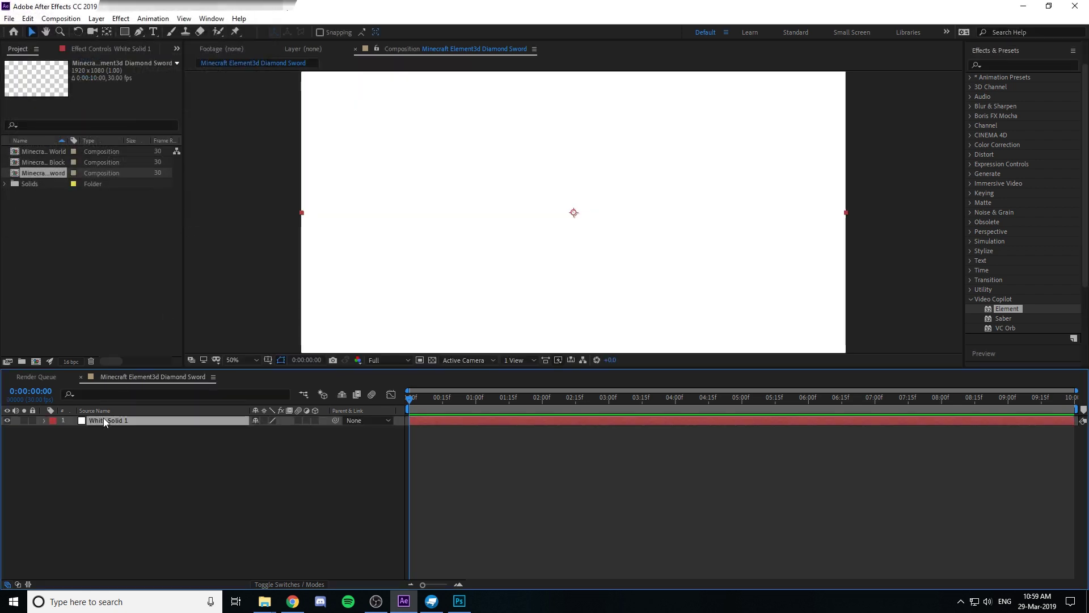
right_click(104, 418)
click(135, 409)
text(e3d)
key(Return)
drag(1009, 310, 105, 421)
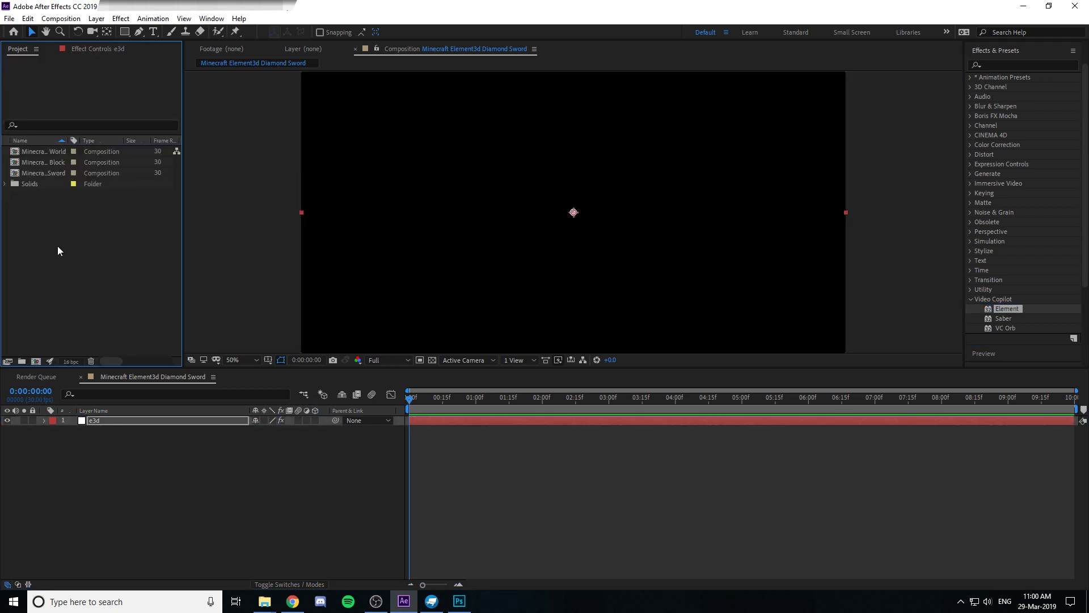
Import diamond_sword.png and add it as a layer in the composition
right_click(57, 246)
mouse_move(88, 301)
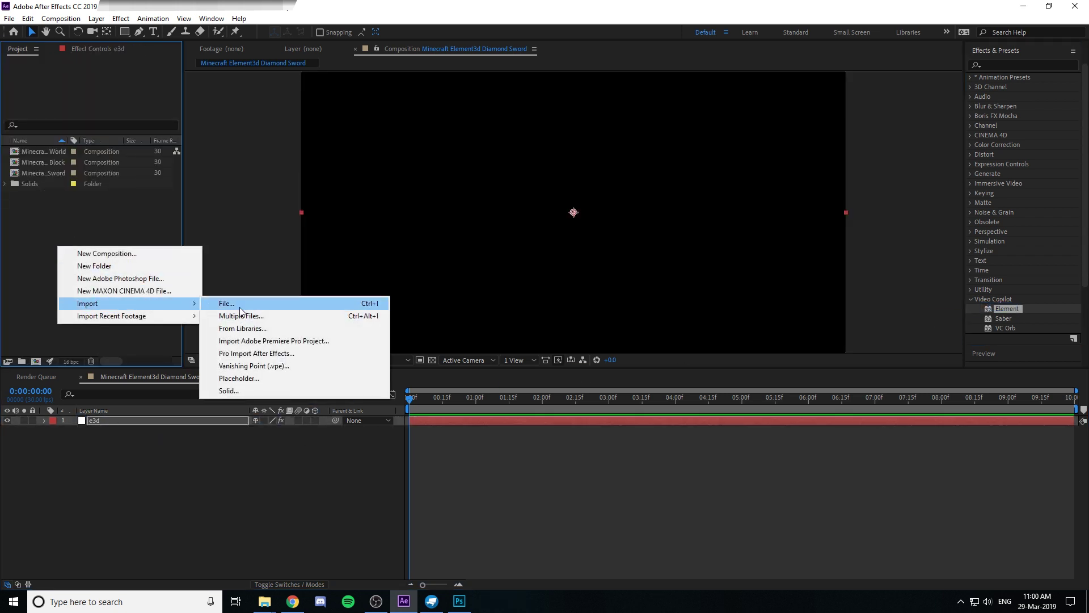
click(241, 304)
double_click(150, 104)
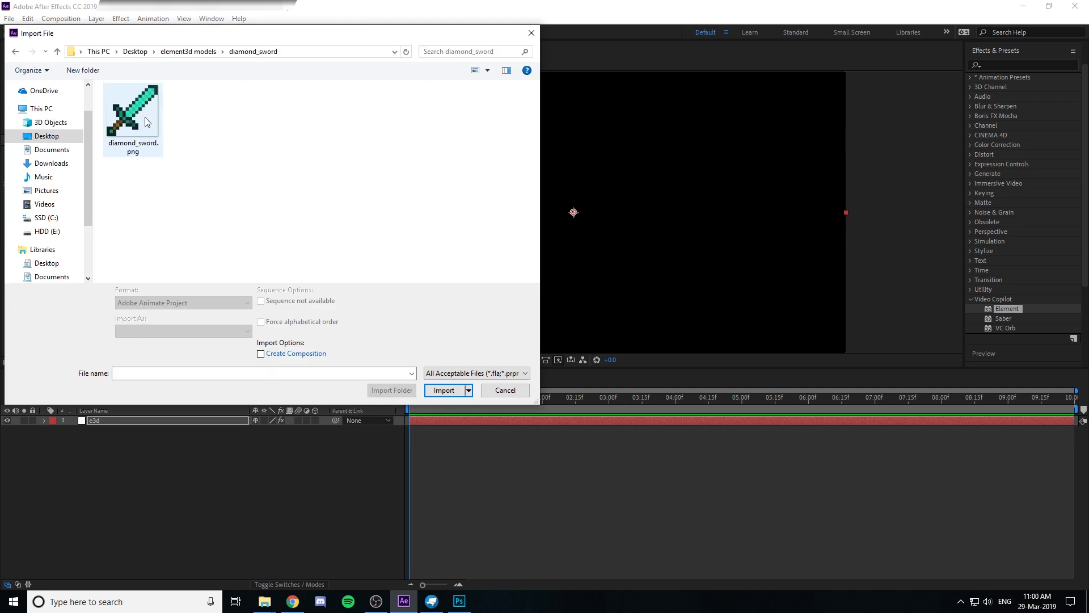
click(135, 121)
click(444, 390)
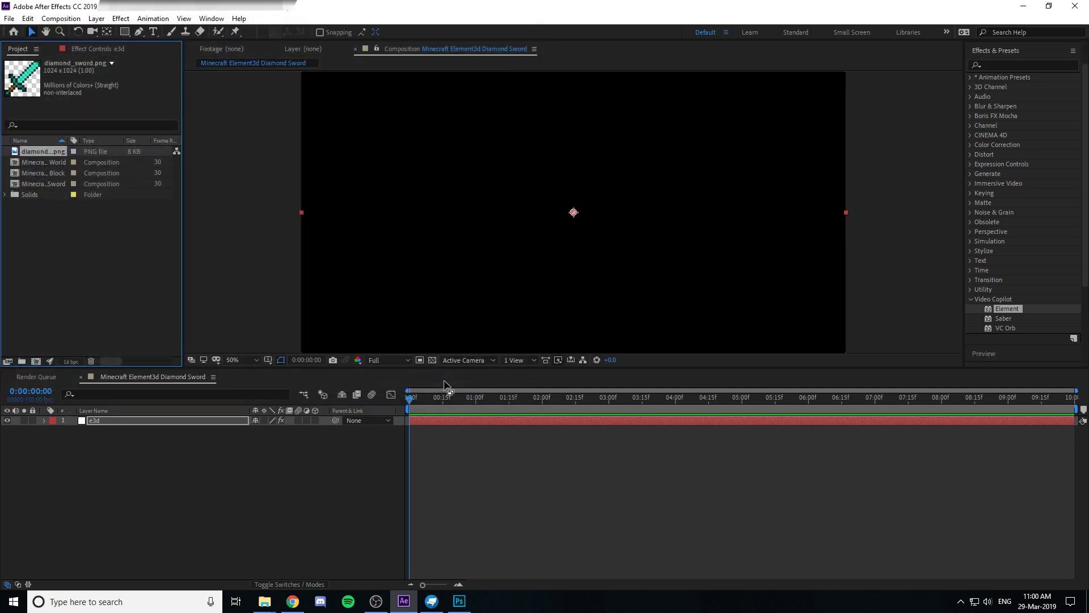
drag(45, 154, 127, 420)
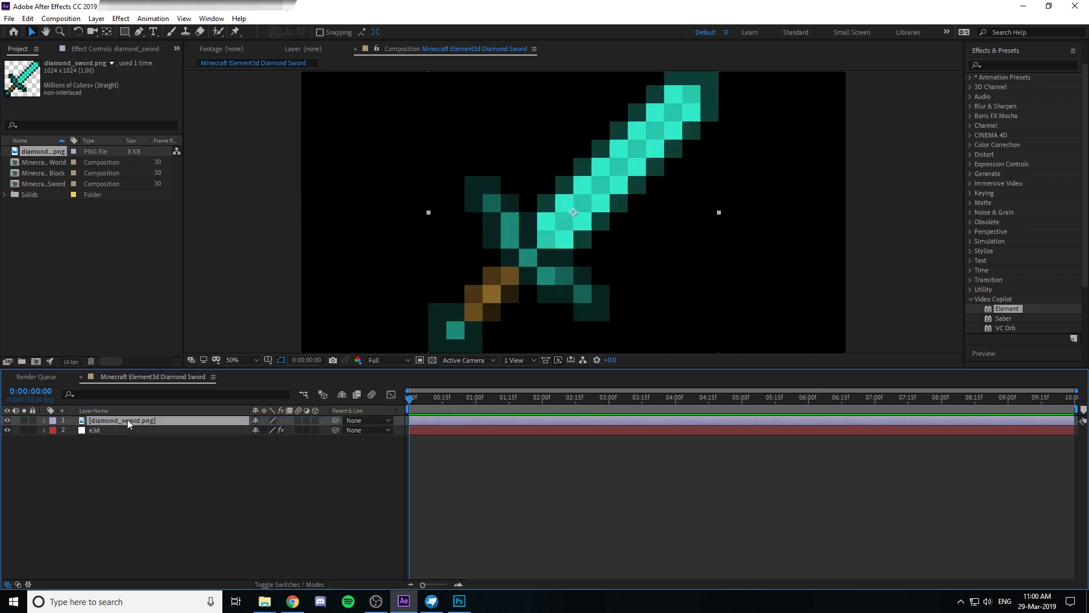
Auto-trace the diamond_sword.png layer's alpha channel into sword-outline masks
click(97, 19)
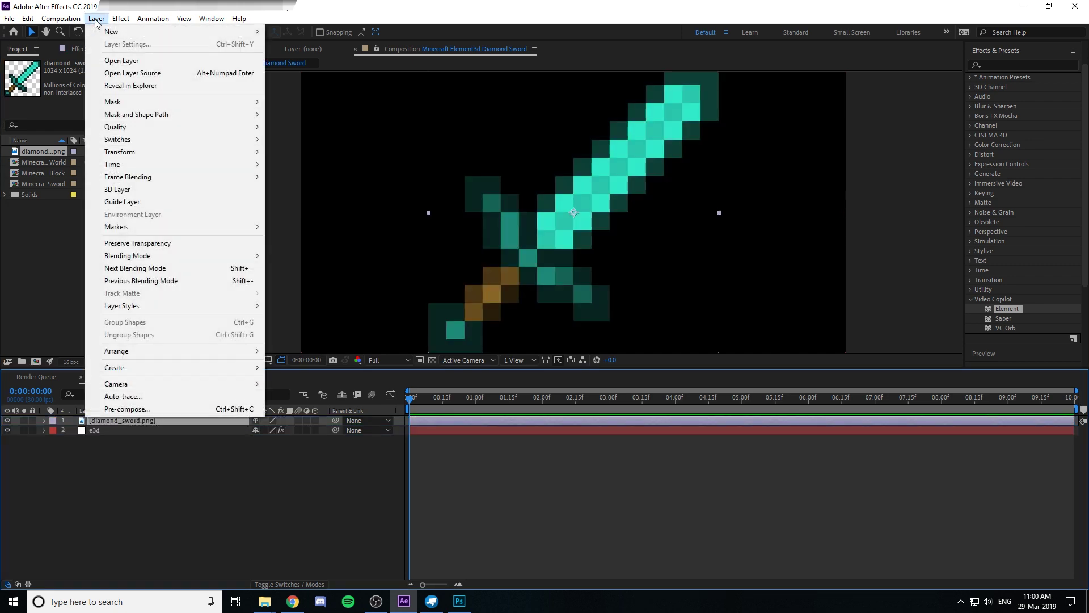
click(165, 397)
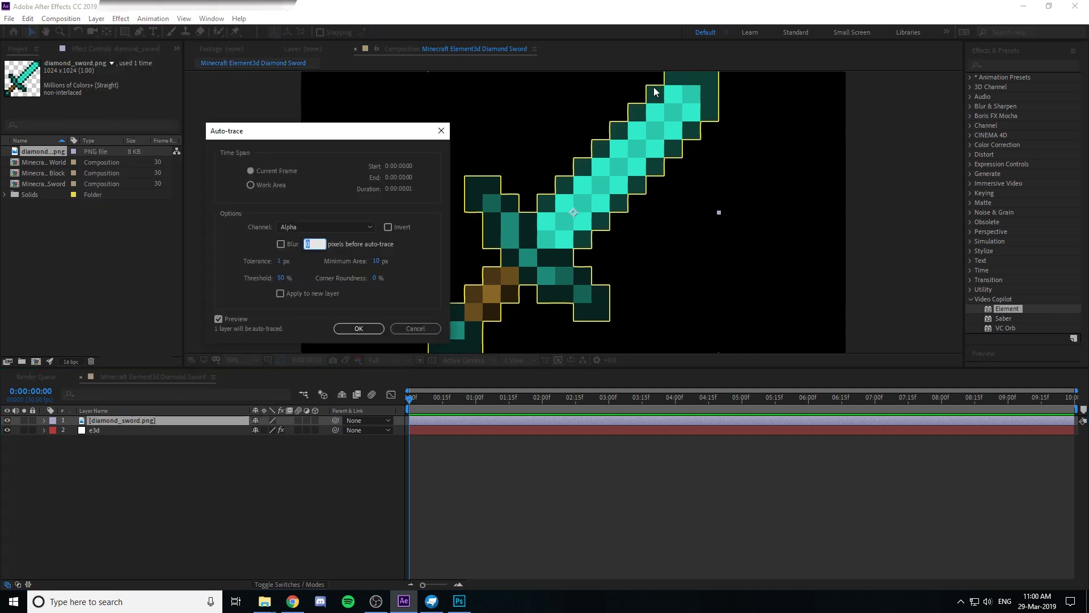
click(358, 329)
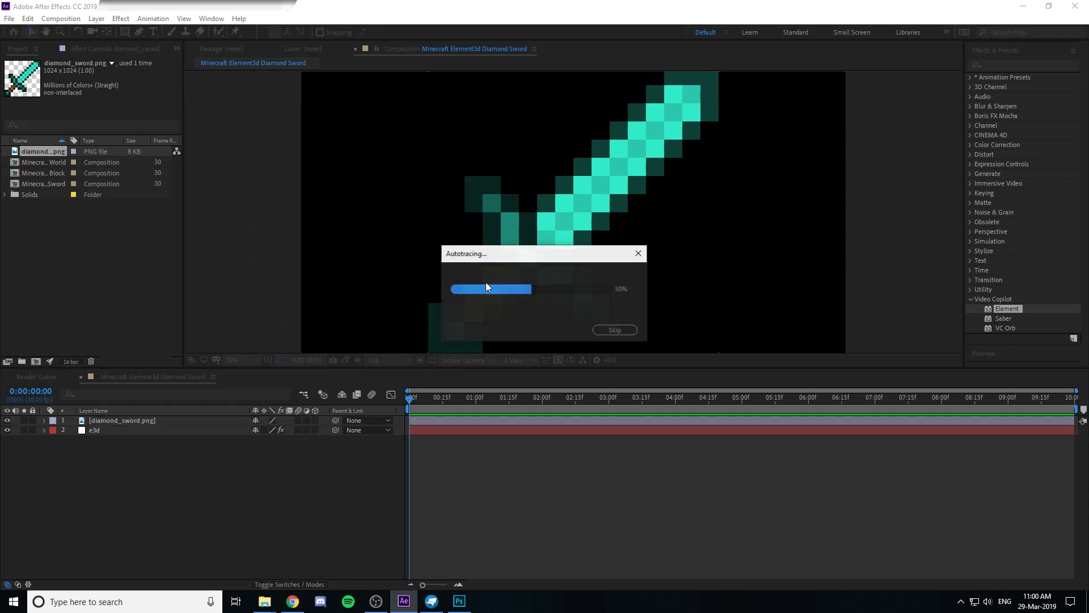
In Element's Custom Text and Masks, set Path Layer 1 to diamond_sword.png using Masks
click(120, 430)
click(94, 49)
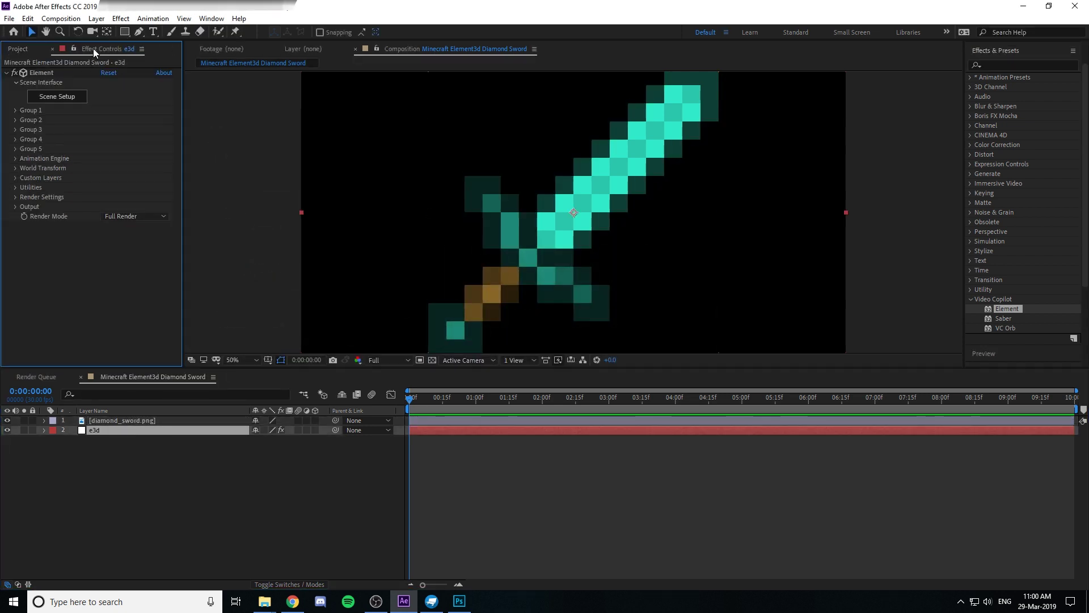
click(15, 178)
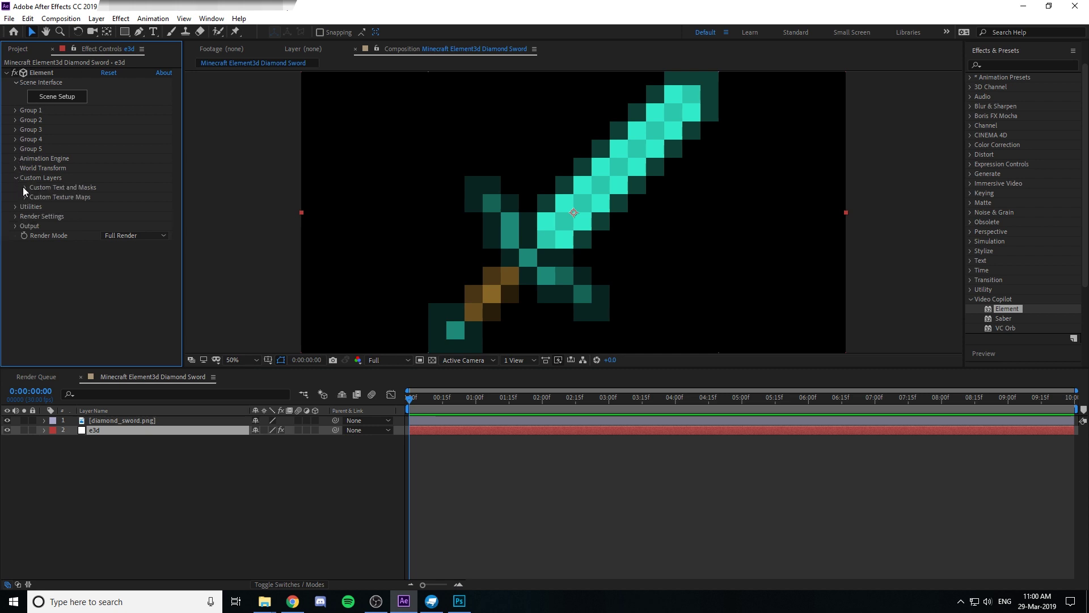
click(23, 187)
click(111, 199)
click(131, 226)
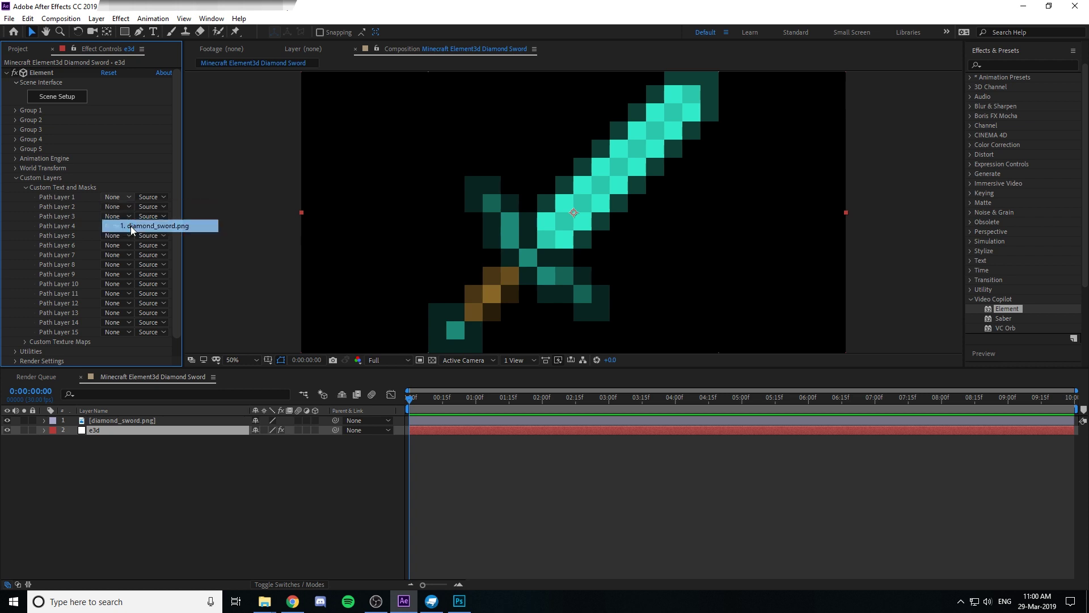
click(157, 199)
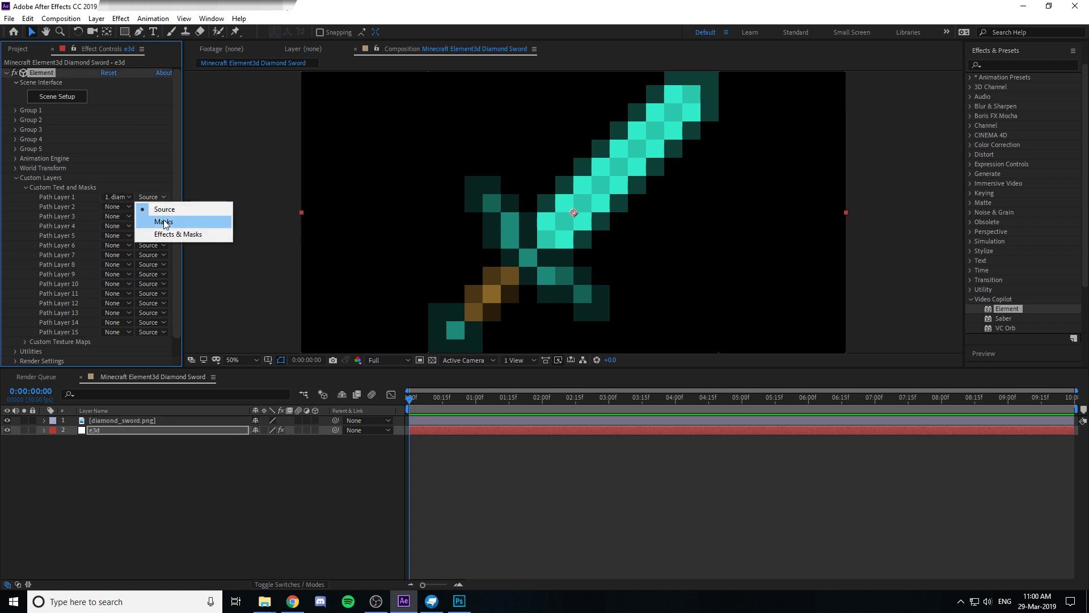
click(165, 223)
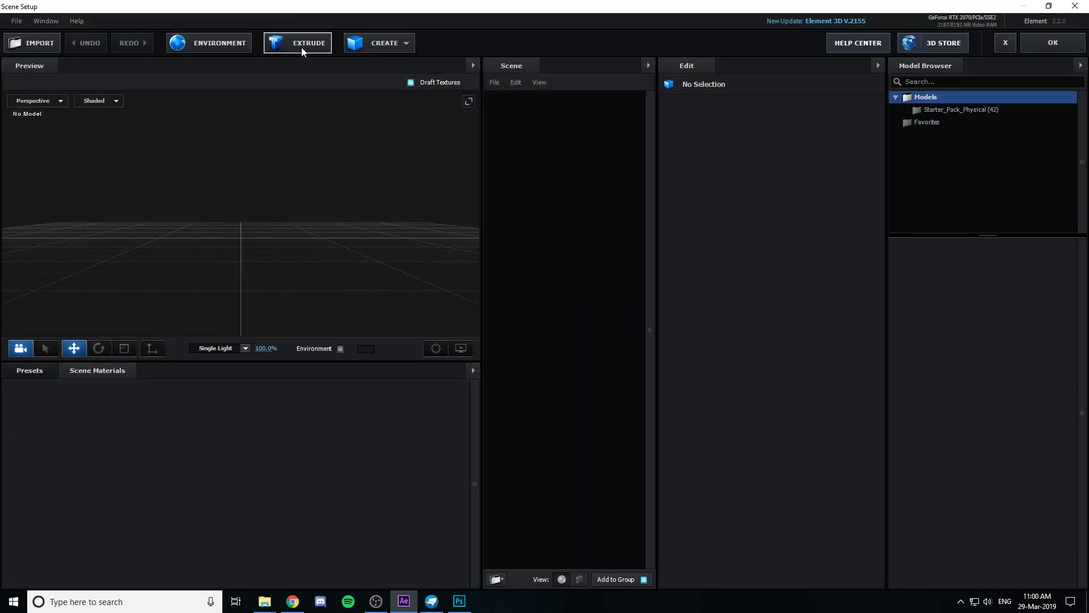
Extrude the sword path and load diamond_sword.png as Bevel 1's diffuse texture
click(301, 46)
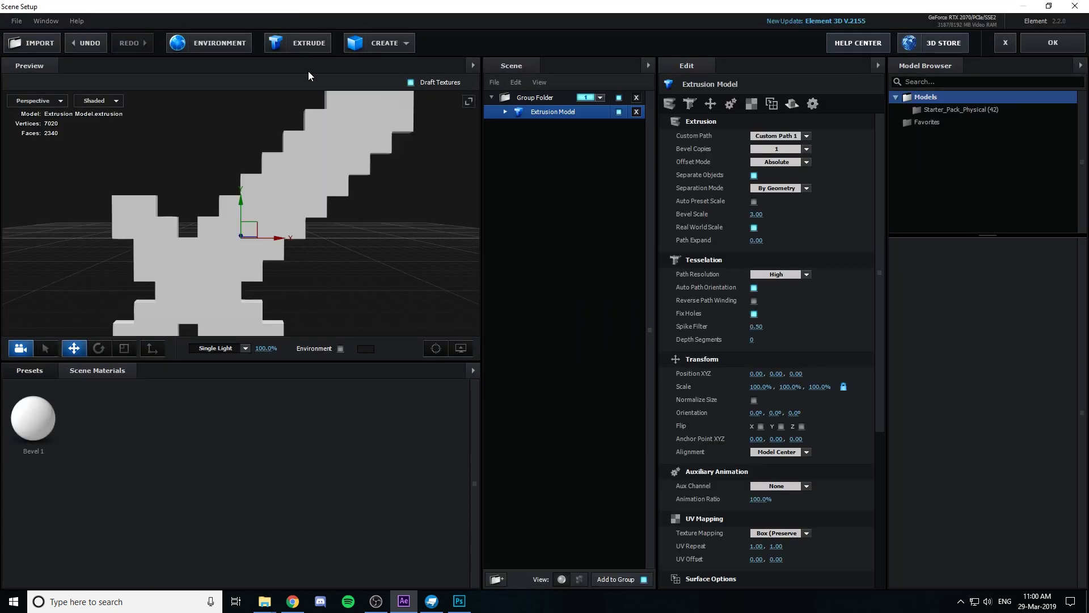
drag(392, 214, 307, 200)
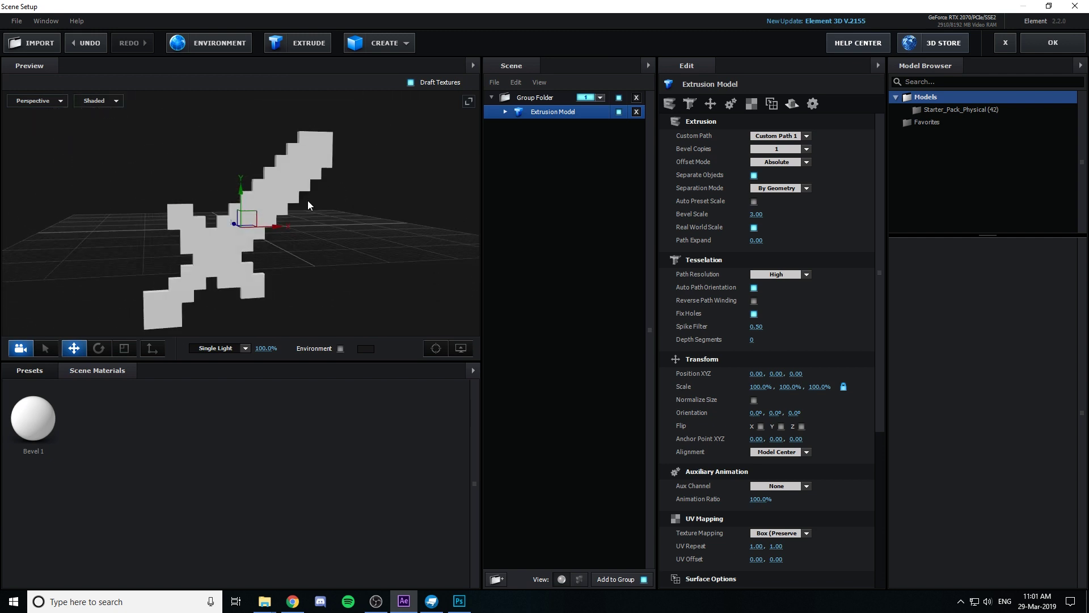
click(506, 111)
click(543, 127)
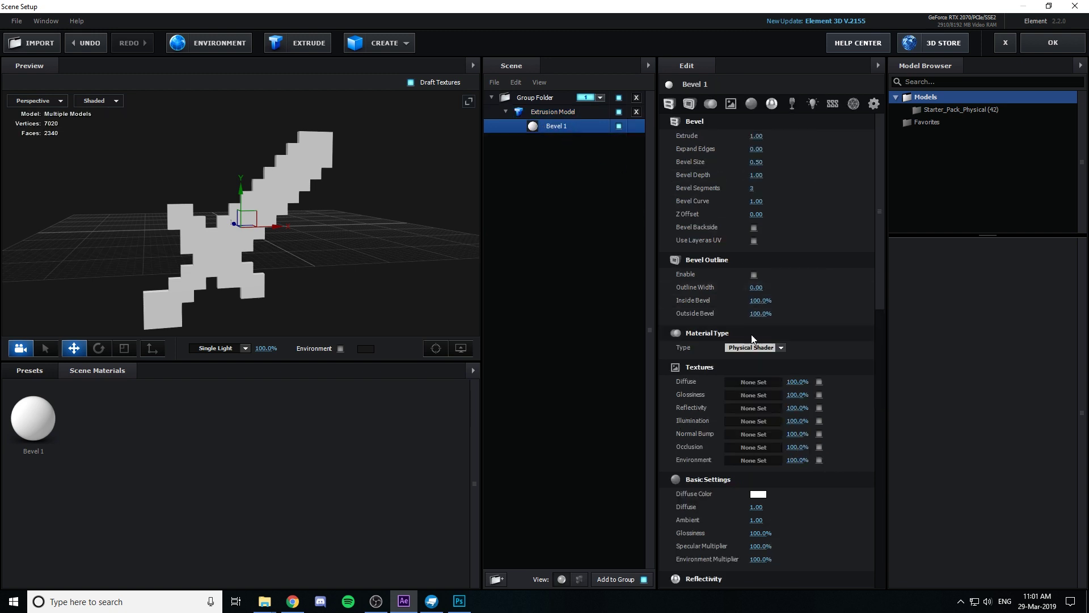
click(753, 382)
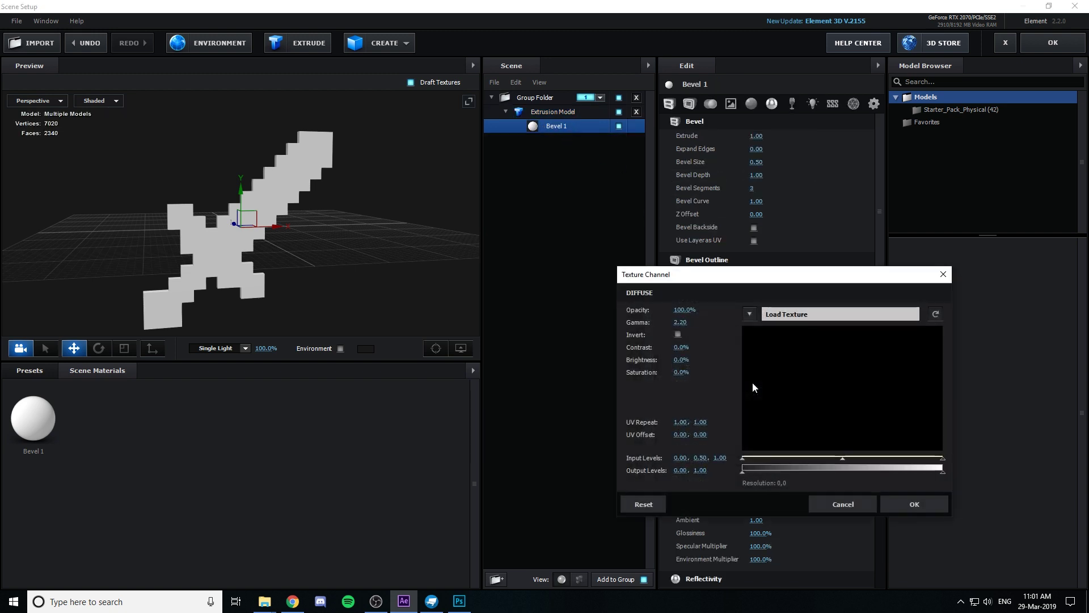
click(810, 315)
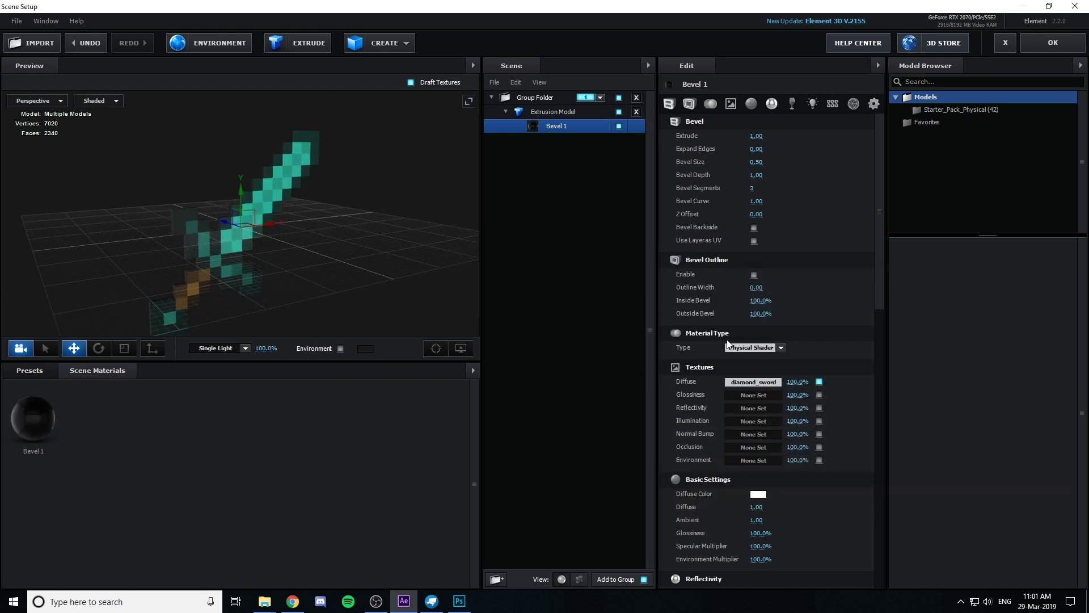
Turn on Draw Backfaces in the Bevel 1 material's Advanced settings and inspect the sword
scroll(748, 349, down, 10)
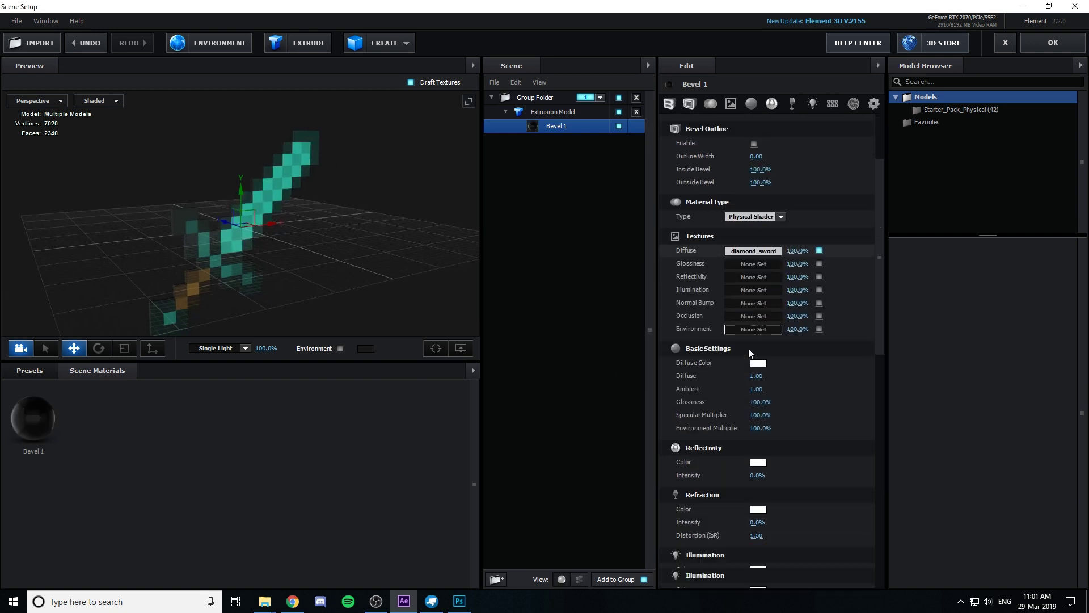
drag(298, 240, 332, 258)
scroll(755, 404, down, 3)
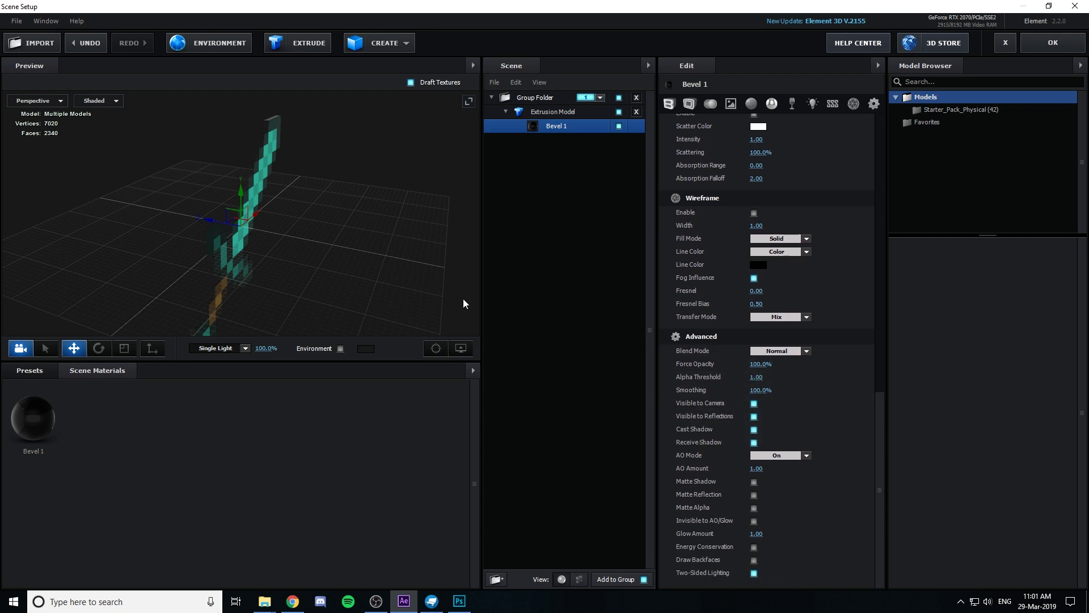
click(754, 560)
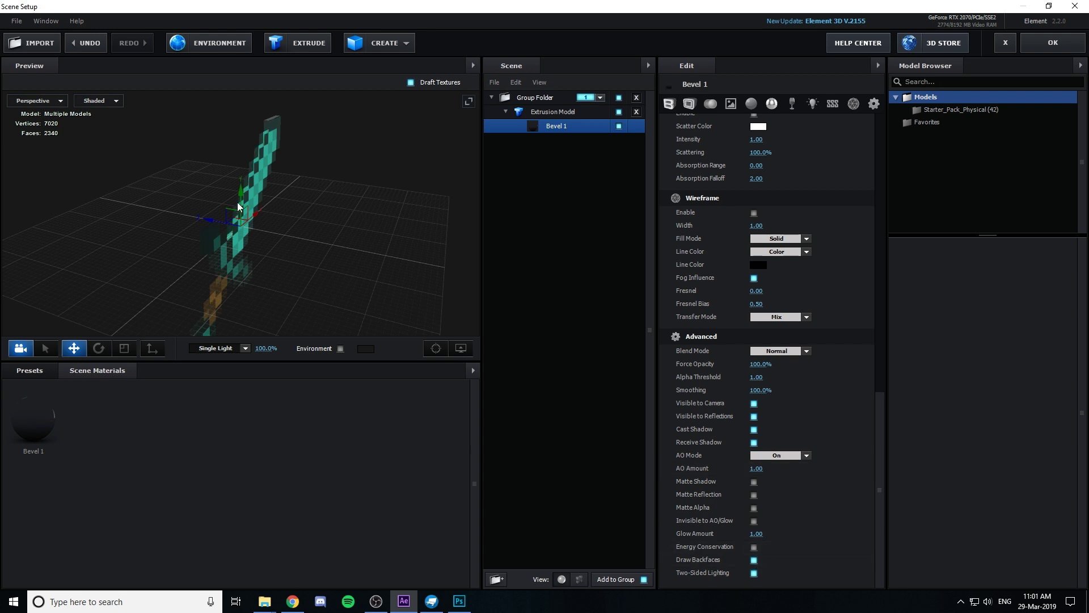
drag(239, 207, 261, 186)
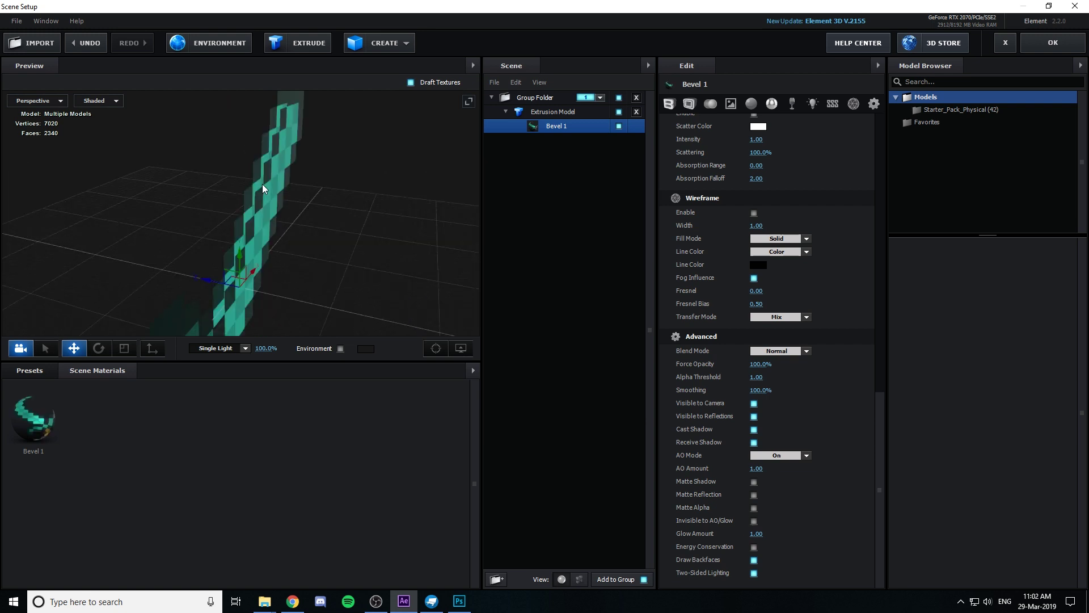
Add a second sword extrusion and select its white Bevel 1 material's Basic Settings
click(287, 45)
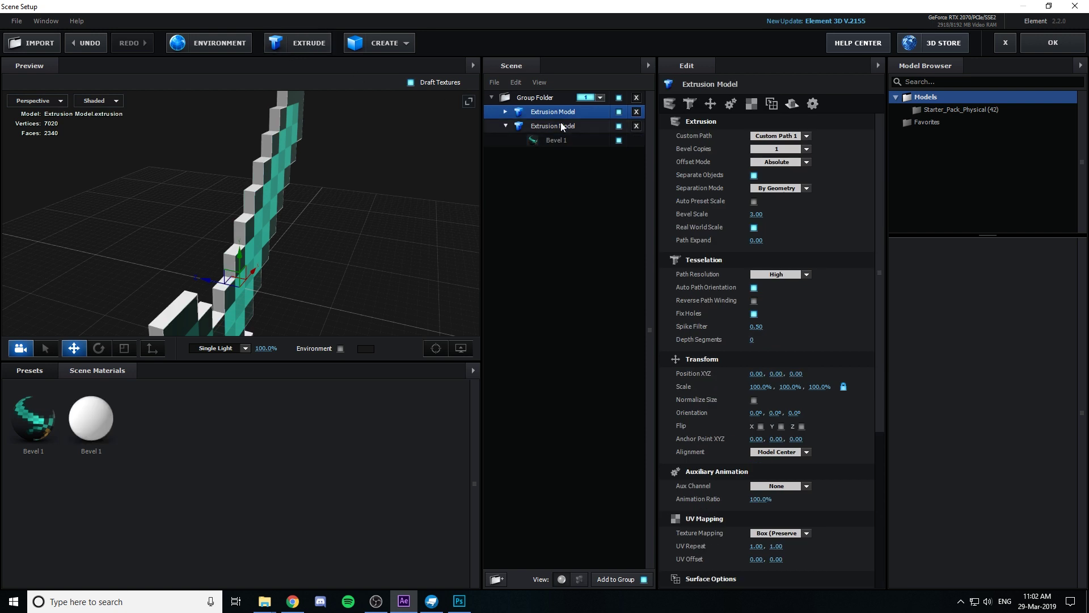
click(546, 127)
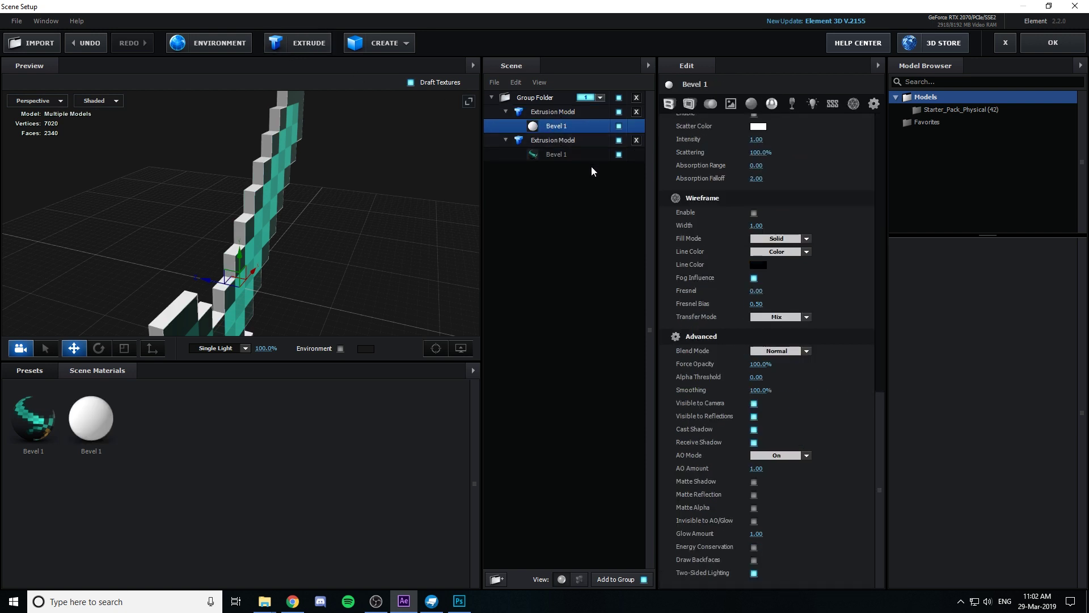
scroll(710, 223, up, 8)
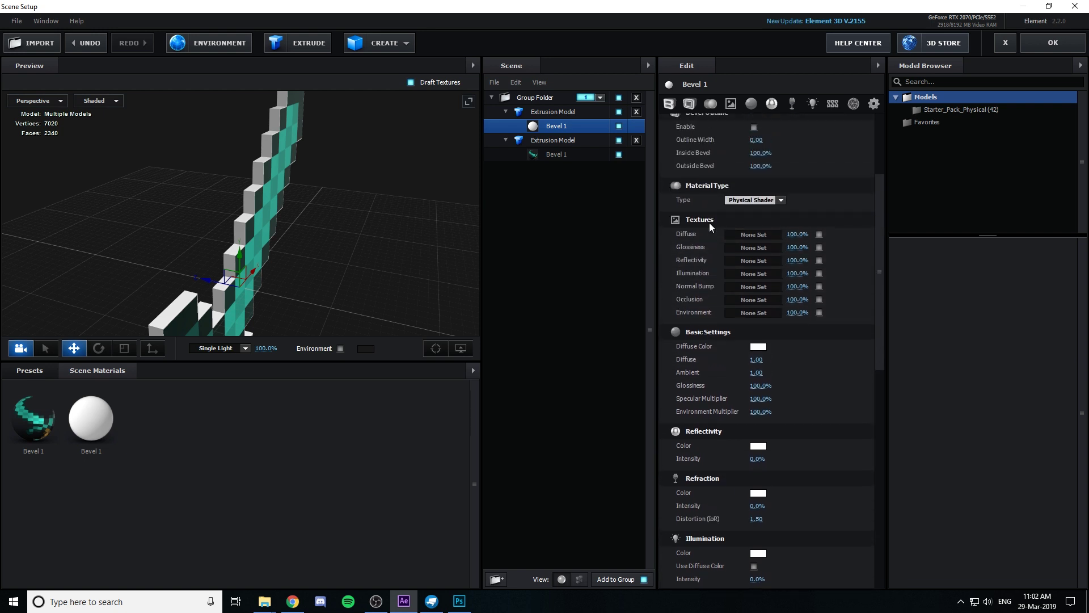
scroll(710, 239, up, 2)
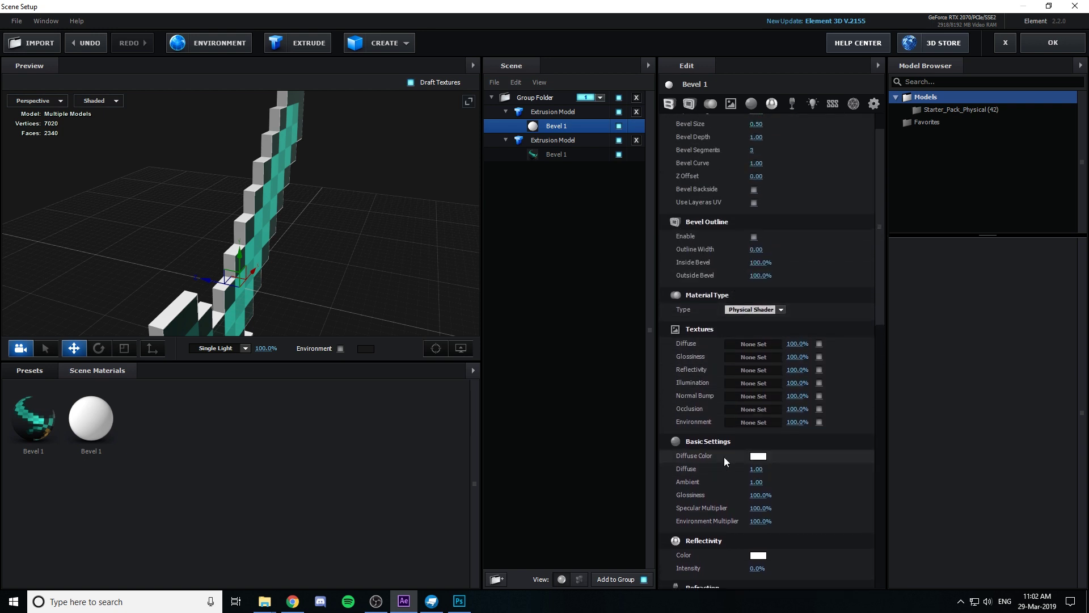
In Photoshop, sample the sword's dark teal edge colour and copy its hex 0e3f36
click(460, 601)
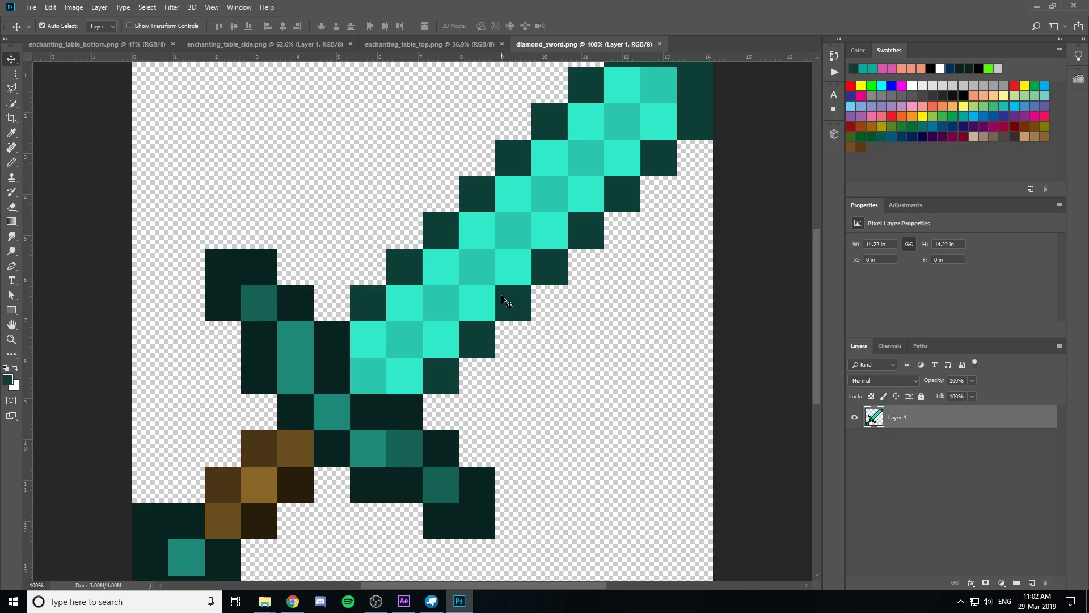
key(i)
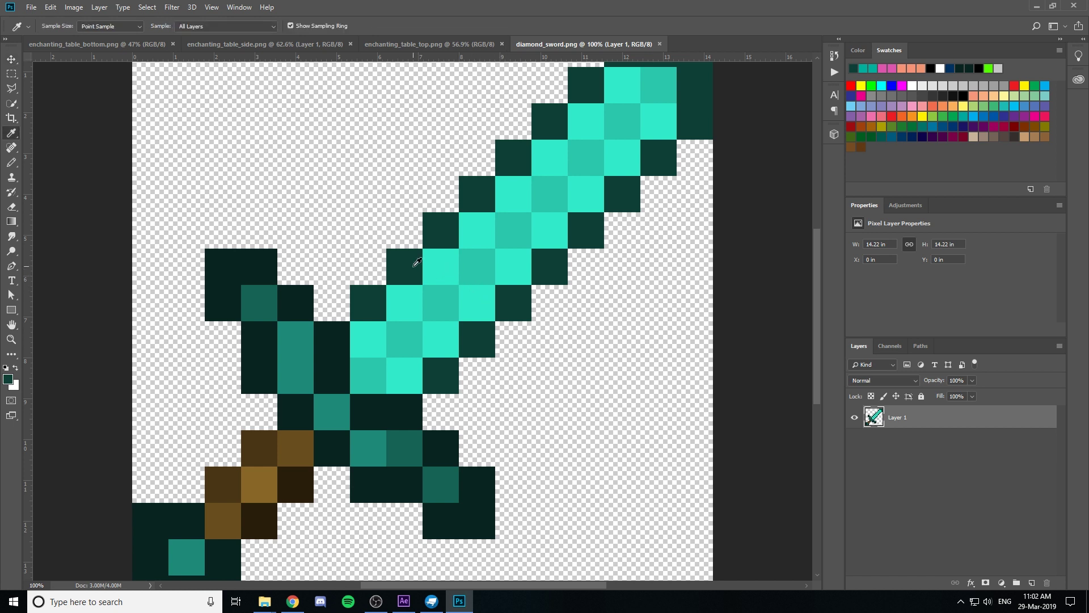
click(408, 265)
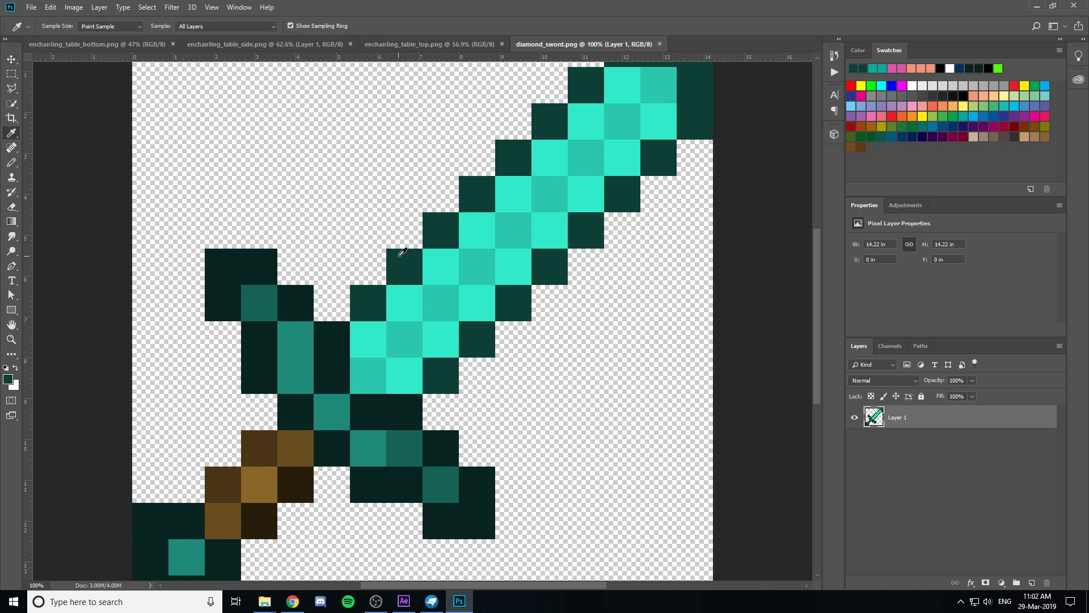
click(8, 380)
drag(922, 372, 867, 378)
click(971, 186)
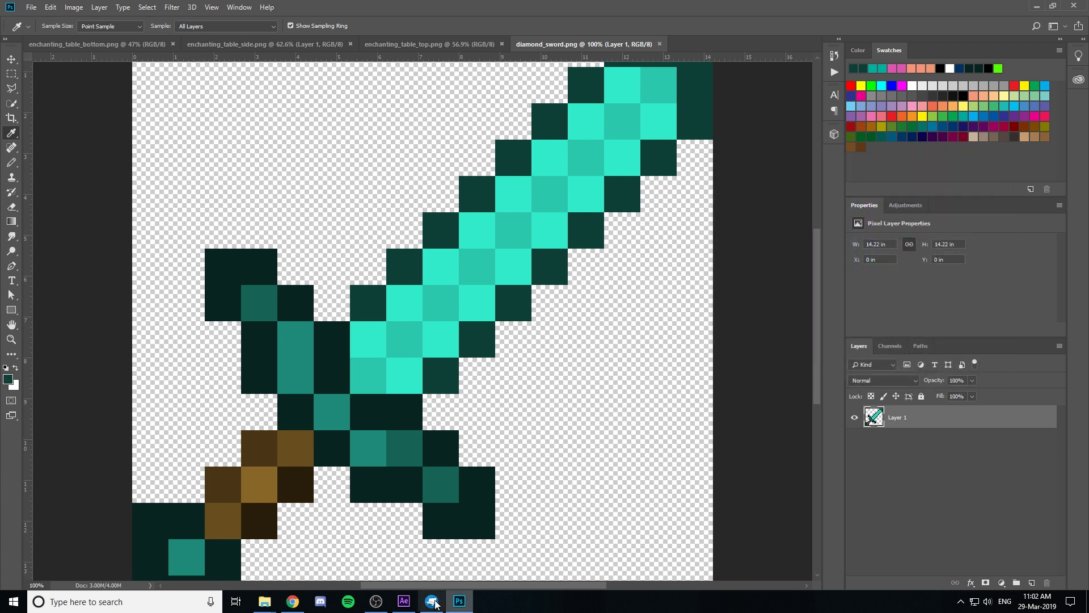
click(403, 601)
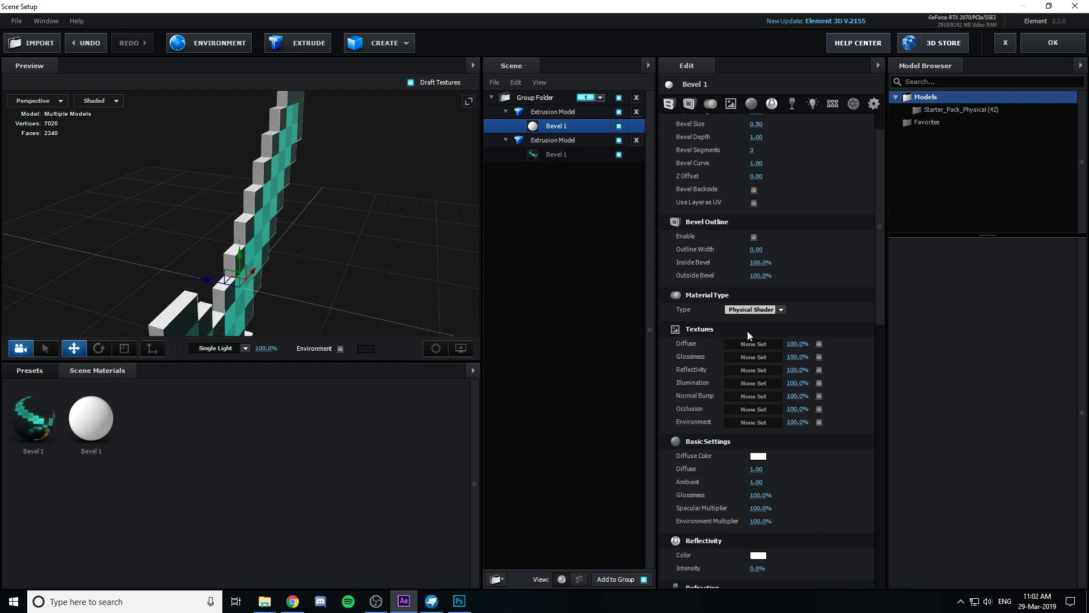
Set the second extrusion's Bevel 1 diffuse colour to hex 0e3f36
click(765, 457)
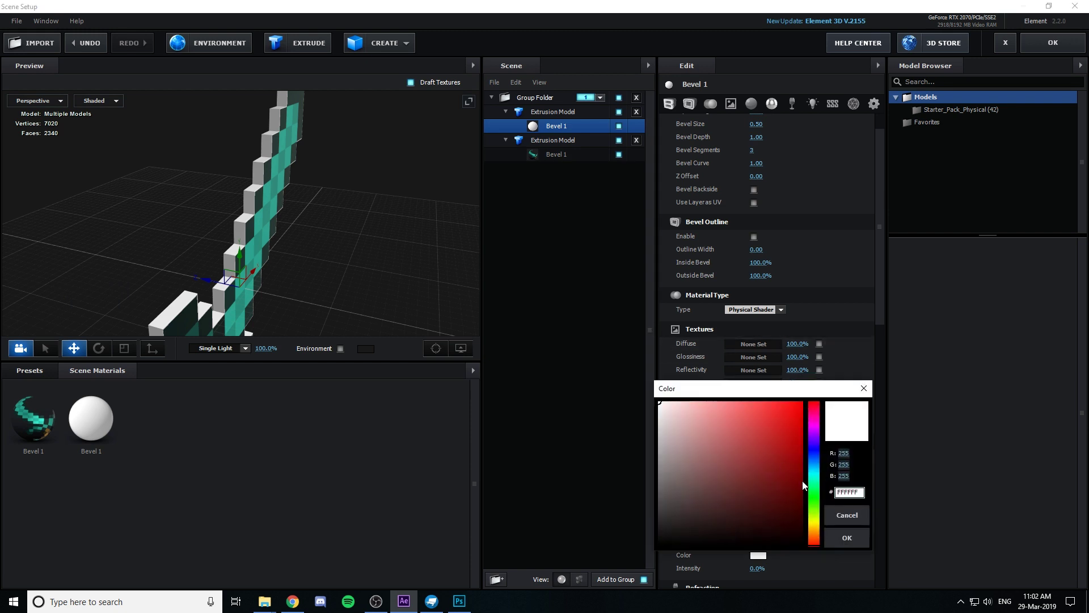
key(ctrl+v)
click(851, 537)
drag(328, 229, 426, 225)
right_click(219, 480)
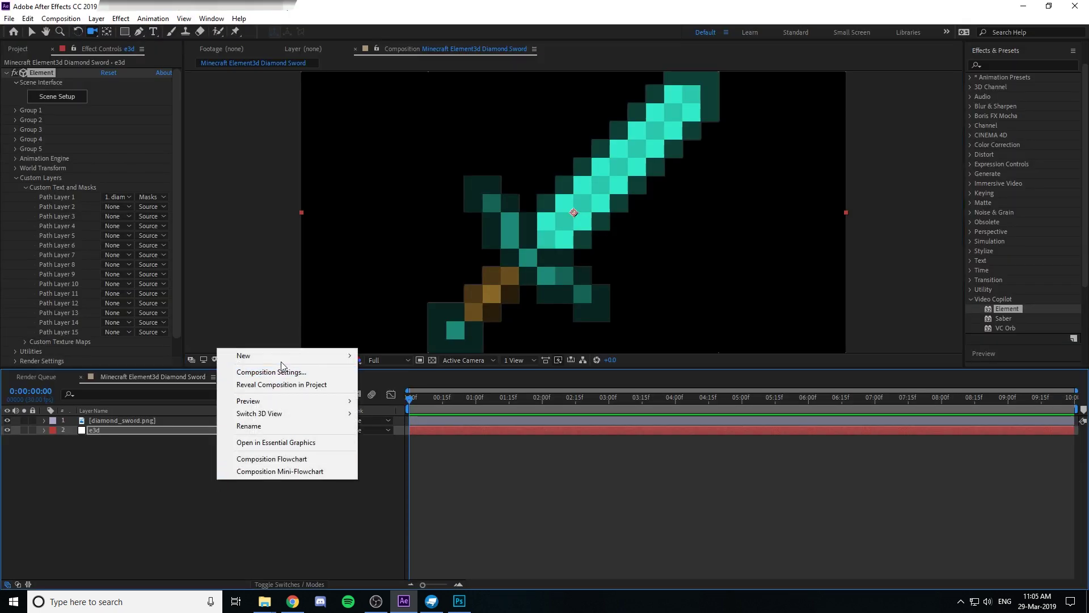
Add Camera 1, hide the flat diamond_sword.png layer, and orbit to view the extruded sword at an angle
mouse_move(249, 351)
click(396, 414)
click(340, 275)
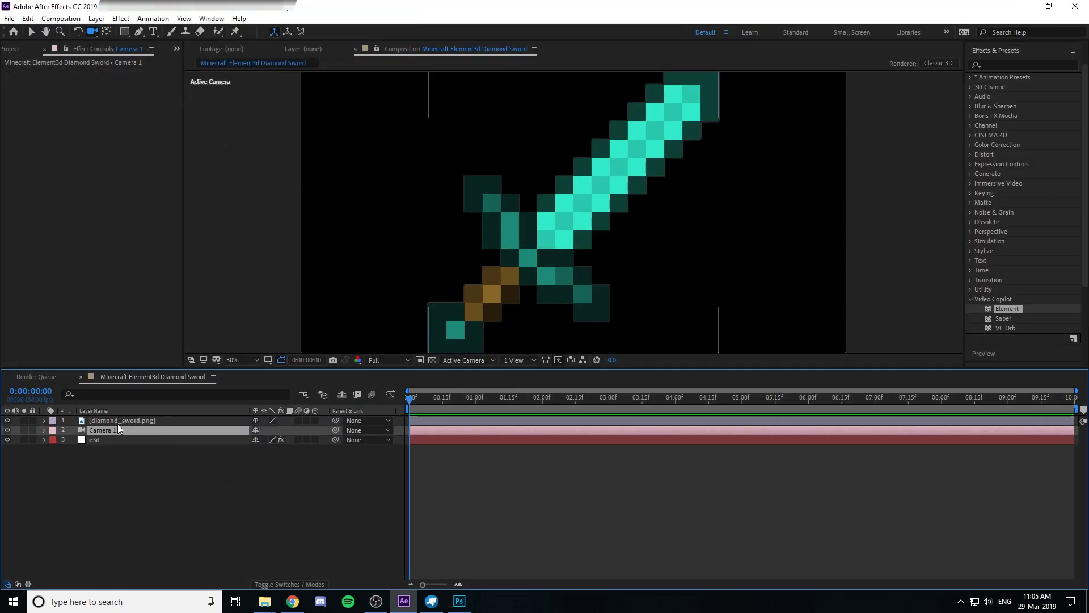
click(8, 420)
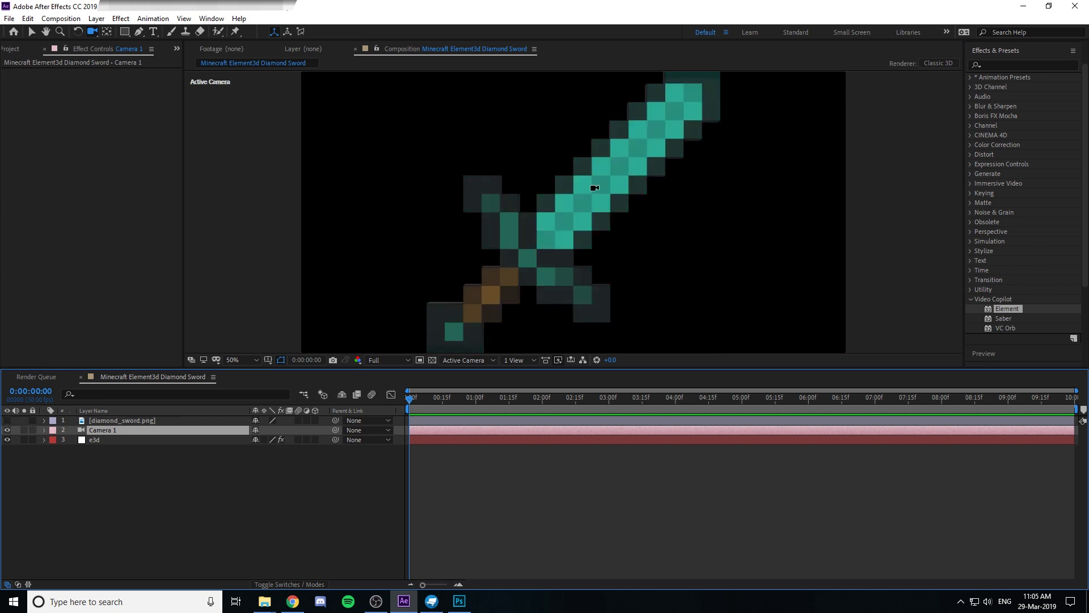
drag(593, 188, 689, 231)
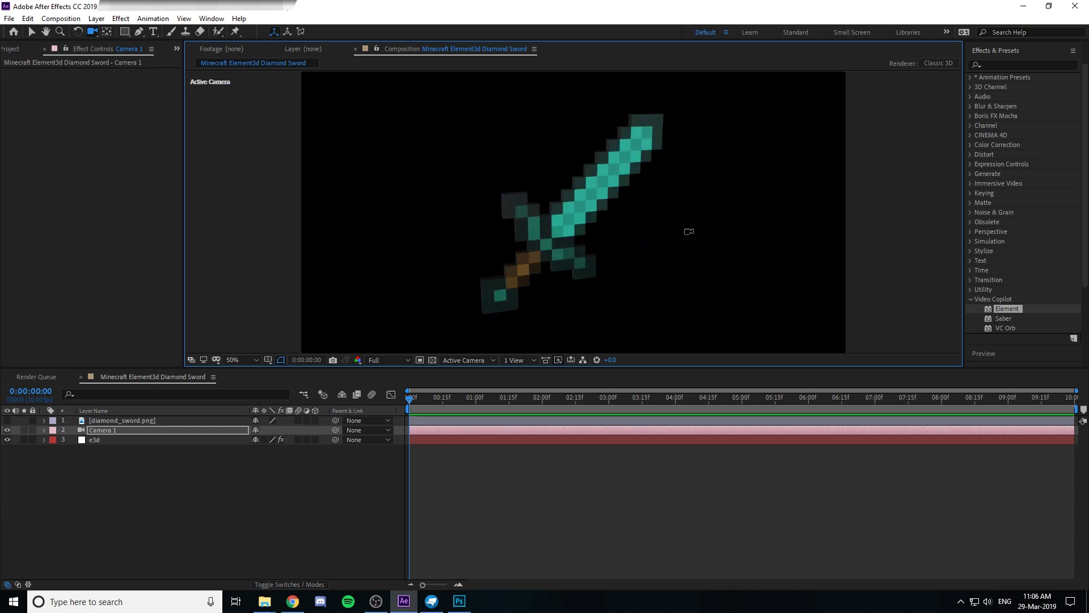